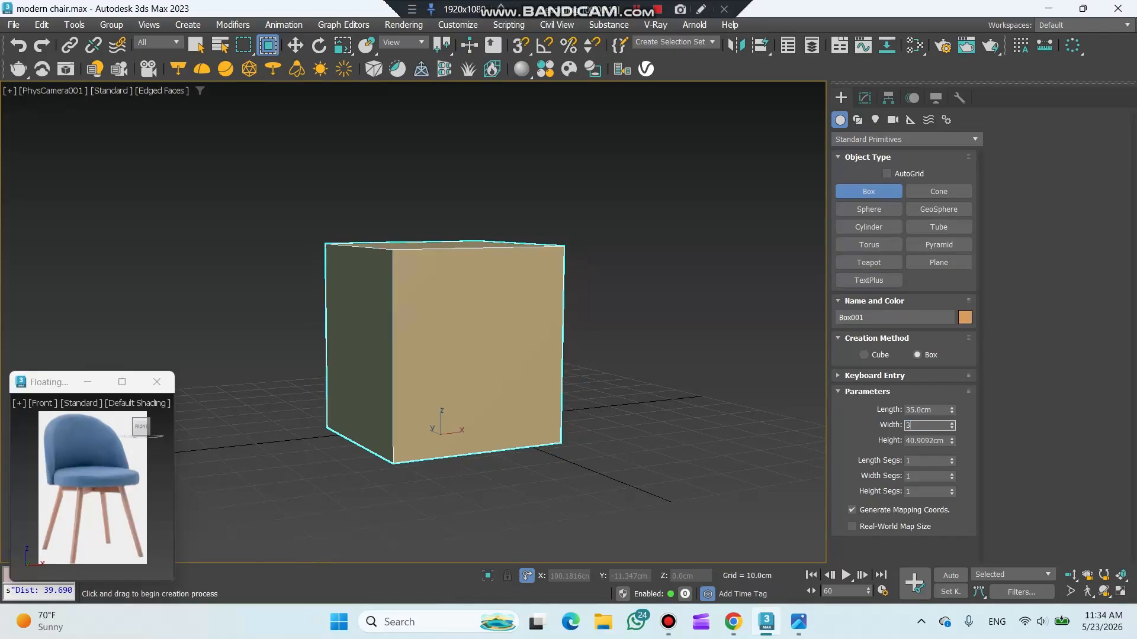
Step: Set the box's width to 35 cm and its height to 40 cm
text(35)
key(Tab)
text(40)
key(Return)
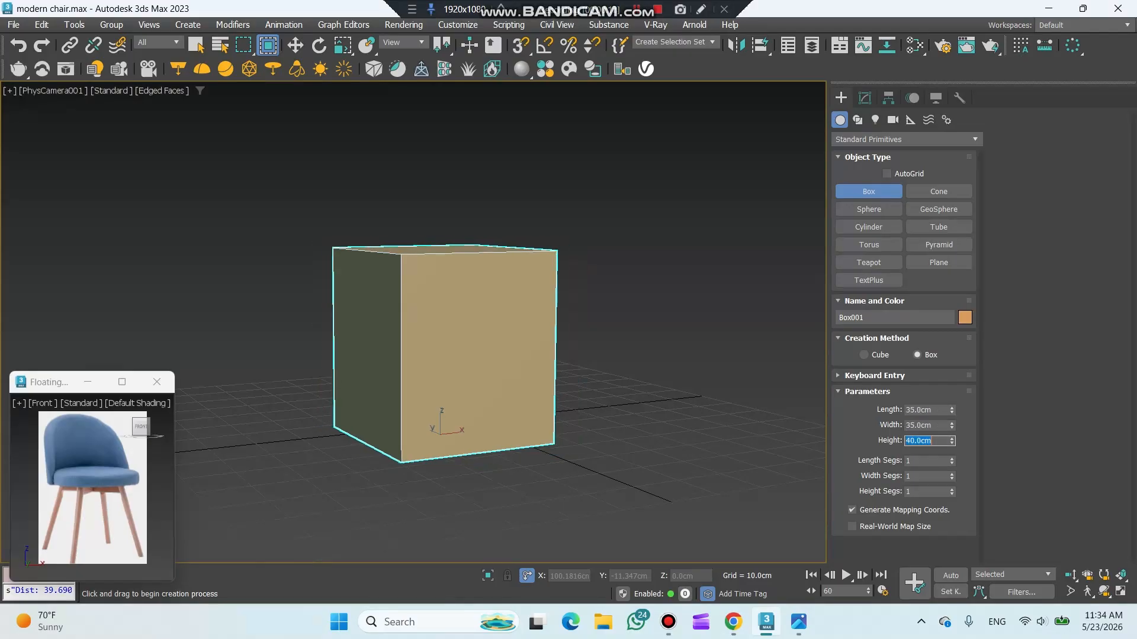
Step: Add an Edit Poly modifier to the box and scale its top polygon inward so the sides taper
click(865, 99)
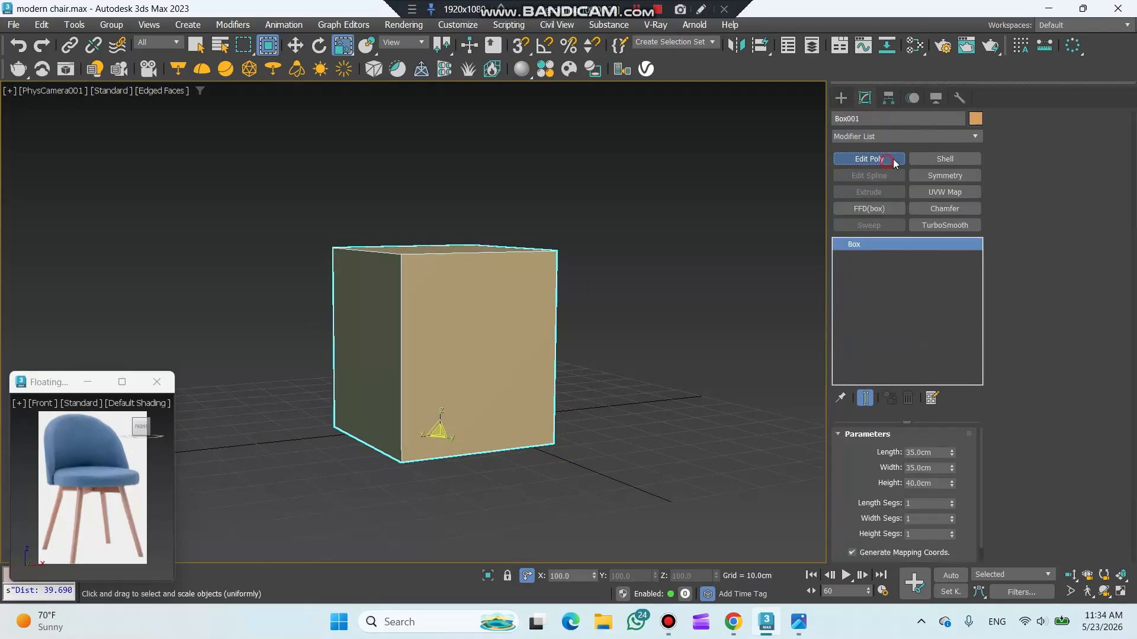
click(892, 158)
click(1069, 135)
click(445, 249)
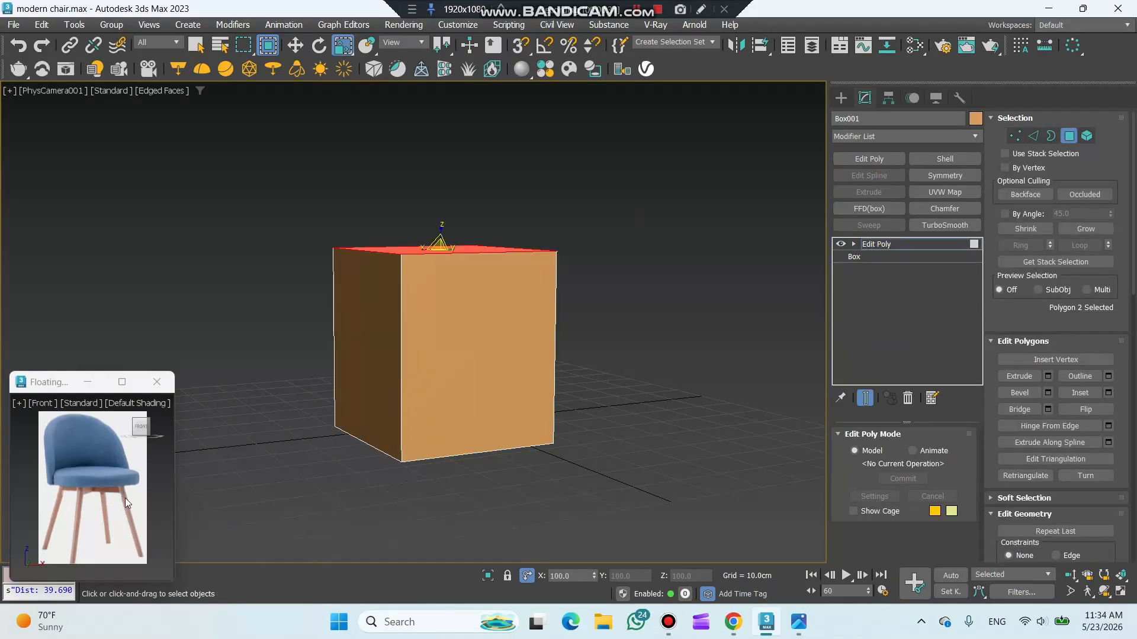
key(t)
key(z)
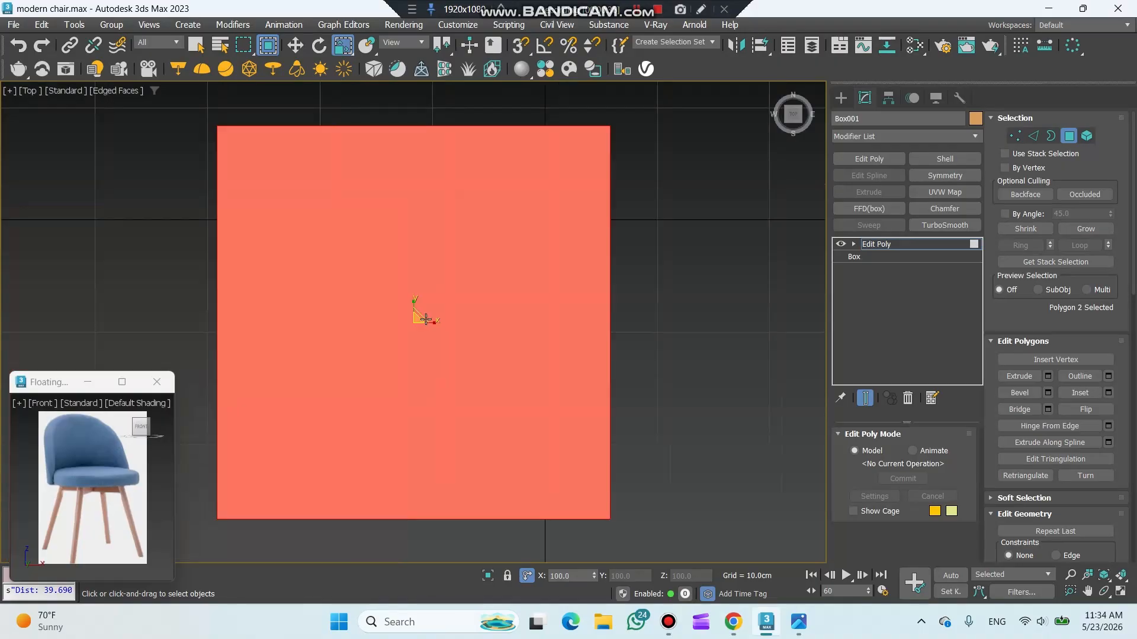
drag(421, 319, 416, 343)
key(c)
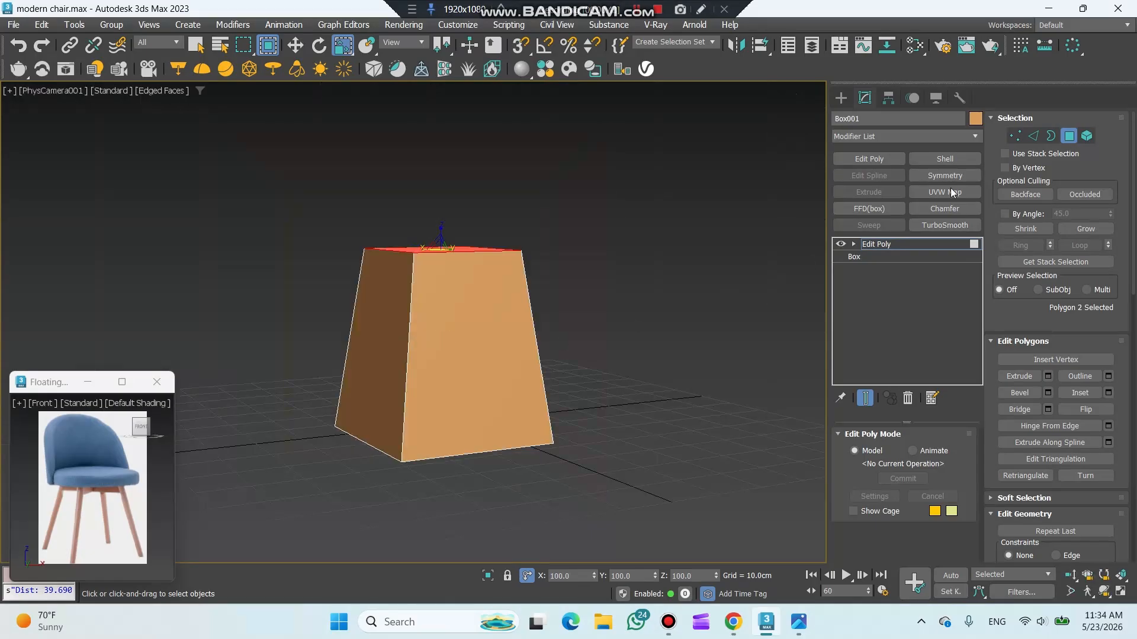
Step: Create the linear shape Shape001 from the box's four slanted side edges and delete the box
click(1034, 137)
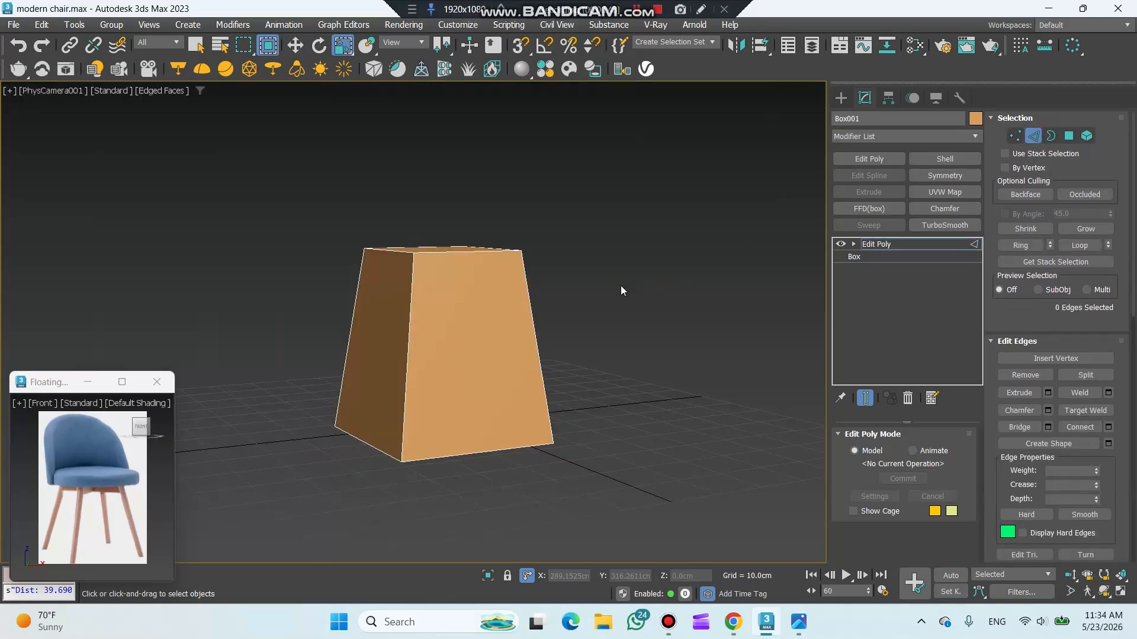
key(F3)
drag(636, 292, 290, 364)
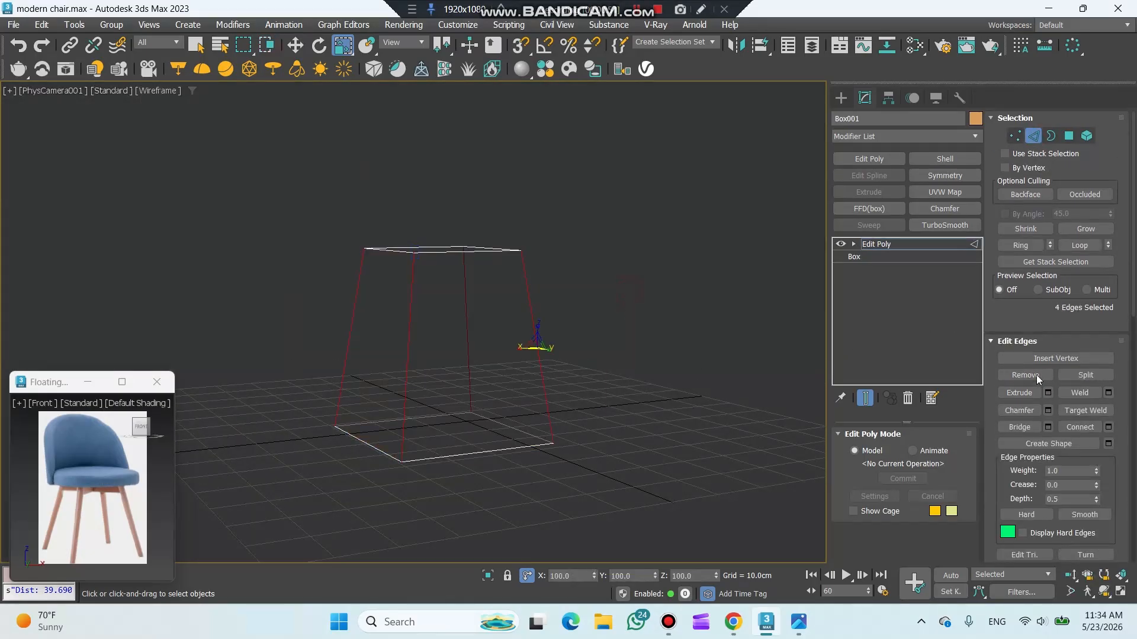
click(1108, 444)
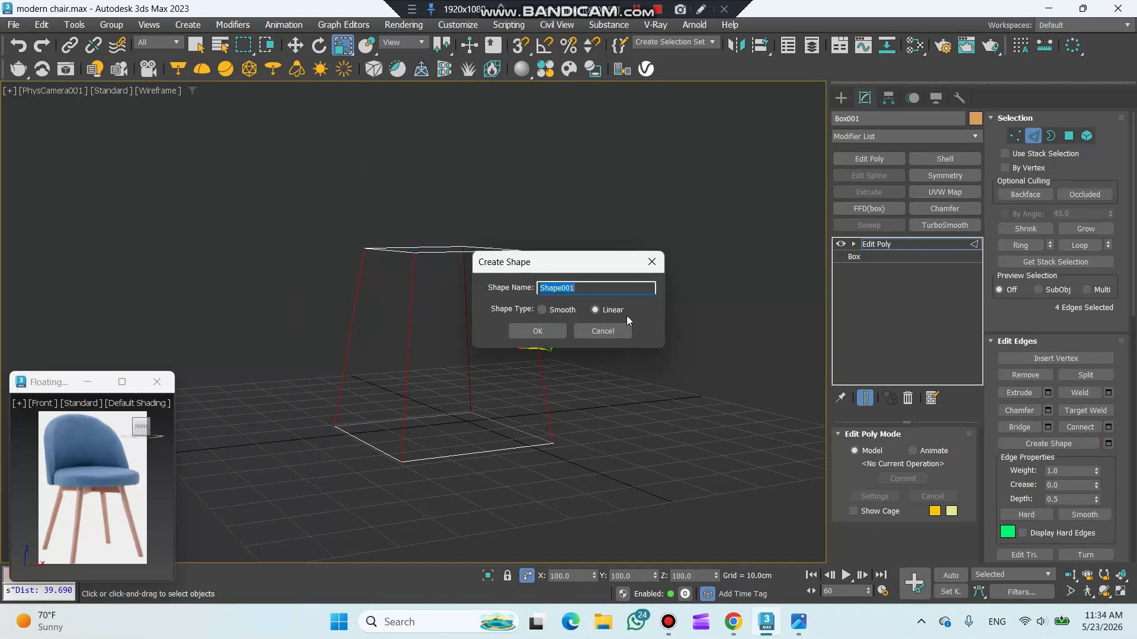
click(538, 331)
click(833, 100)
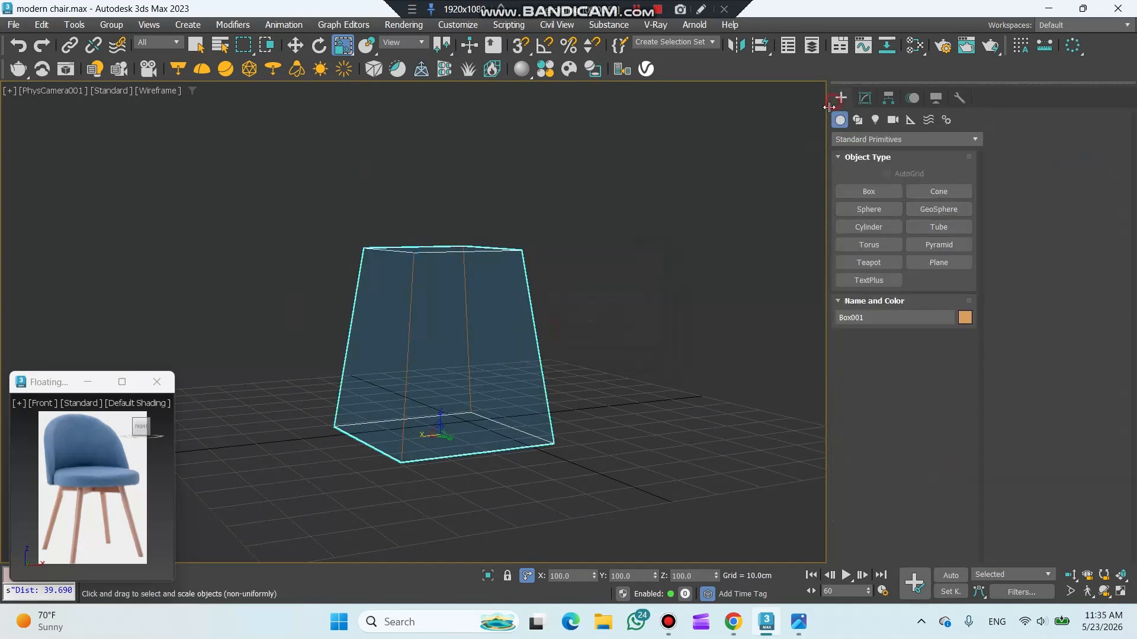
key(Delete)
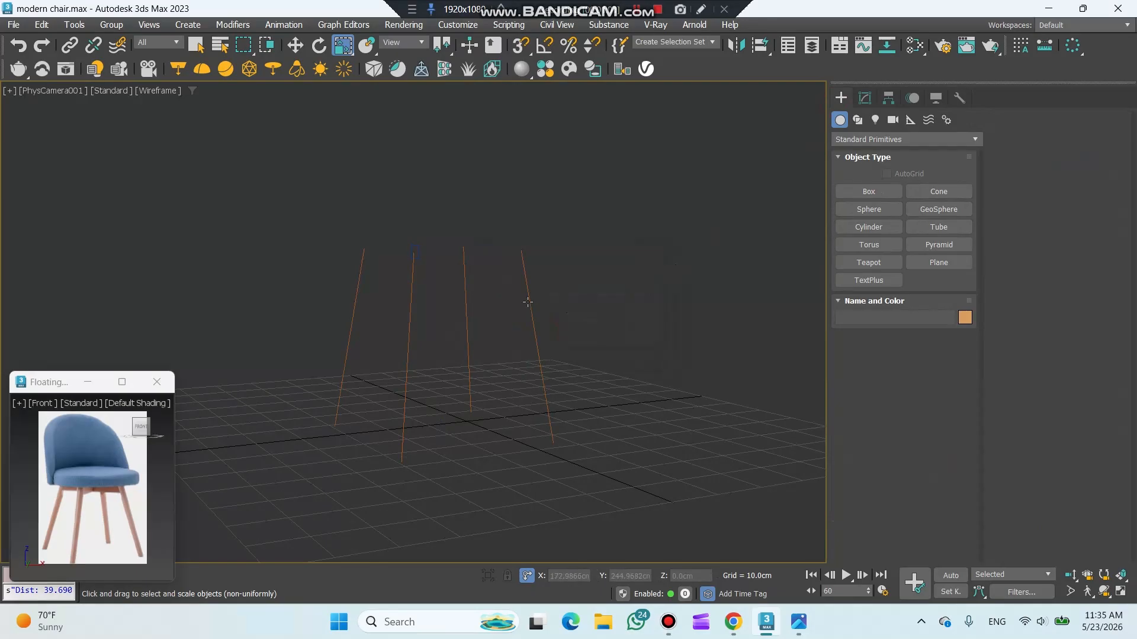
Step: Make the four leg splines renderable in both renderer and viewport with a radial thickness of 3 cm
click(528, 303)
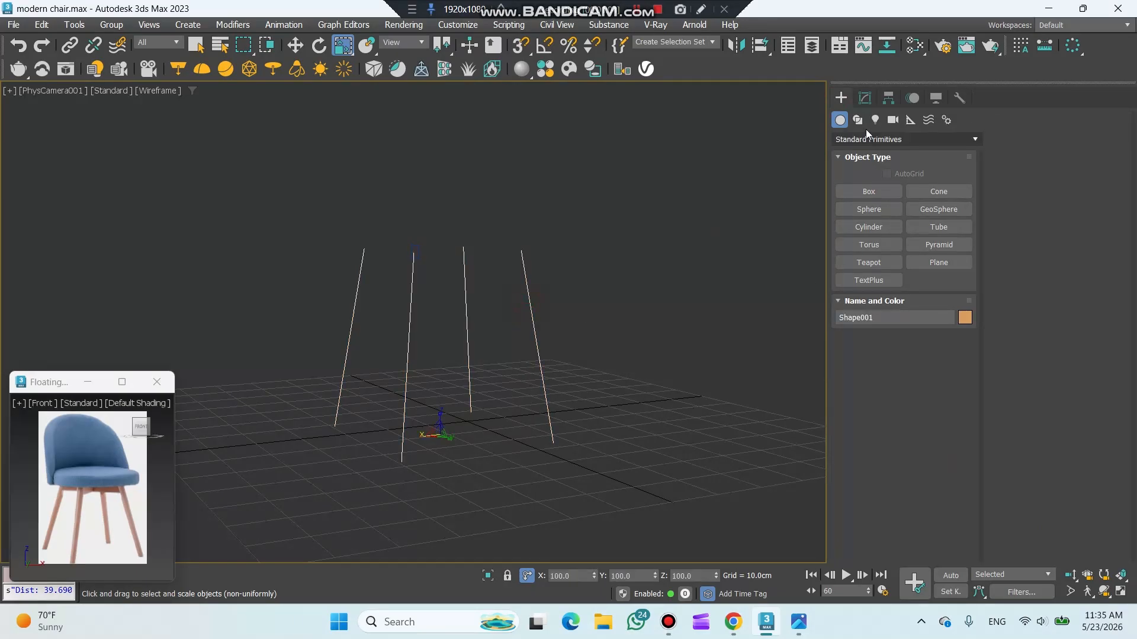
click(865, 99)
click(872, 450)
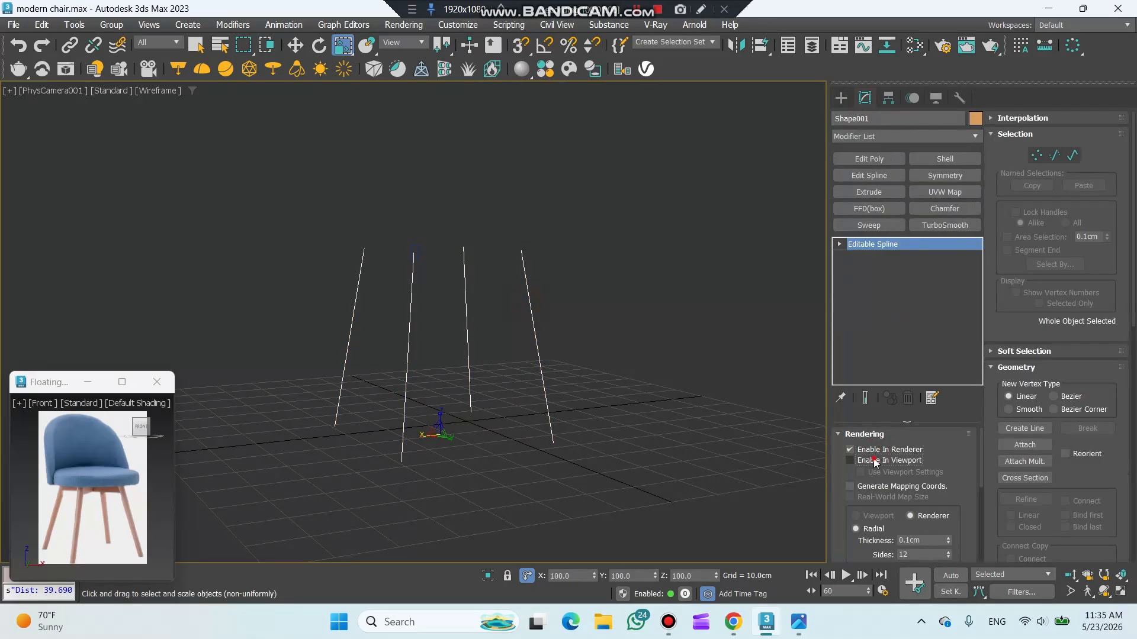
click(851, 460)
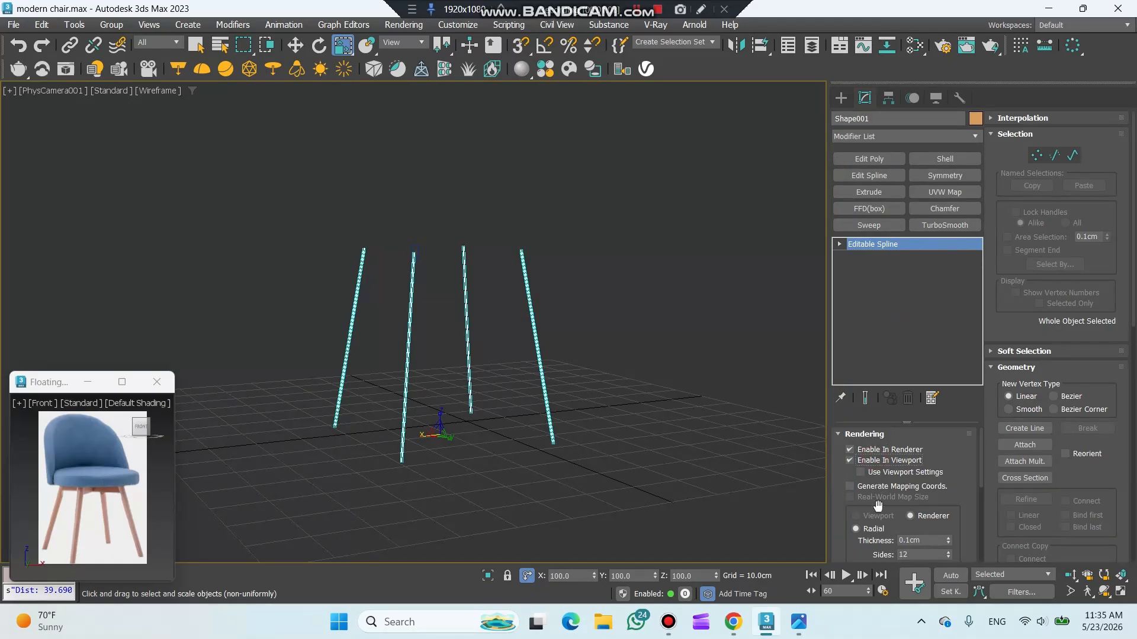
double_click(929, 542)
text(3)
key(Return)
click(698, 289)
key(F3)
Step: Add an Edit Poly modifier to the legs and make their bottom and top end vertices planar along Z
key(l)
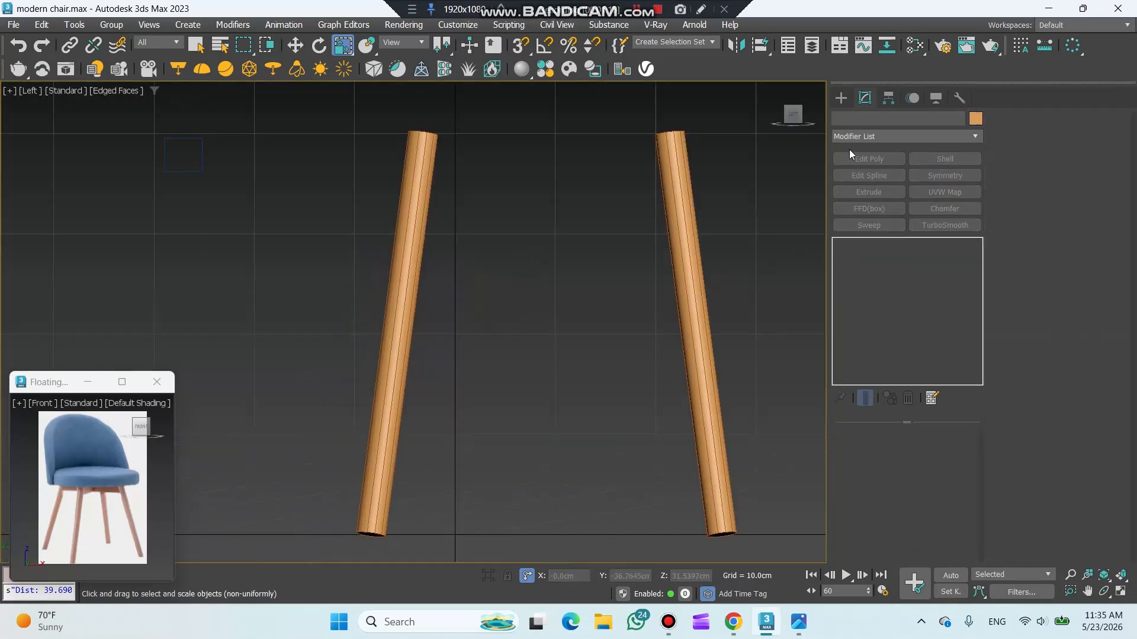
click(682, 195)
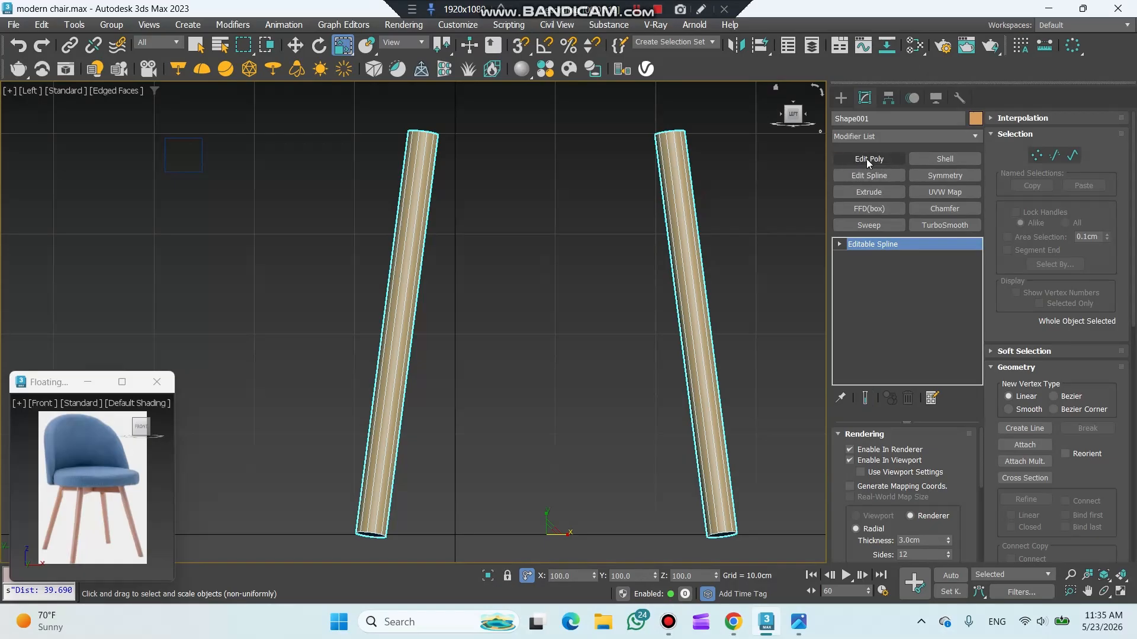
click(869, 159)
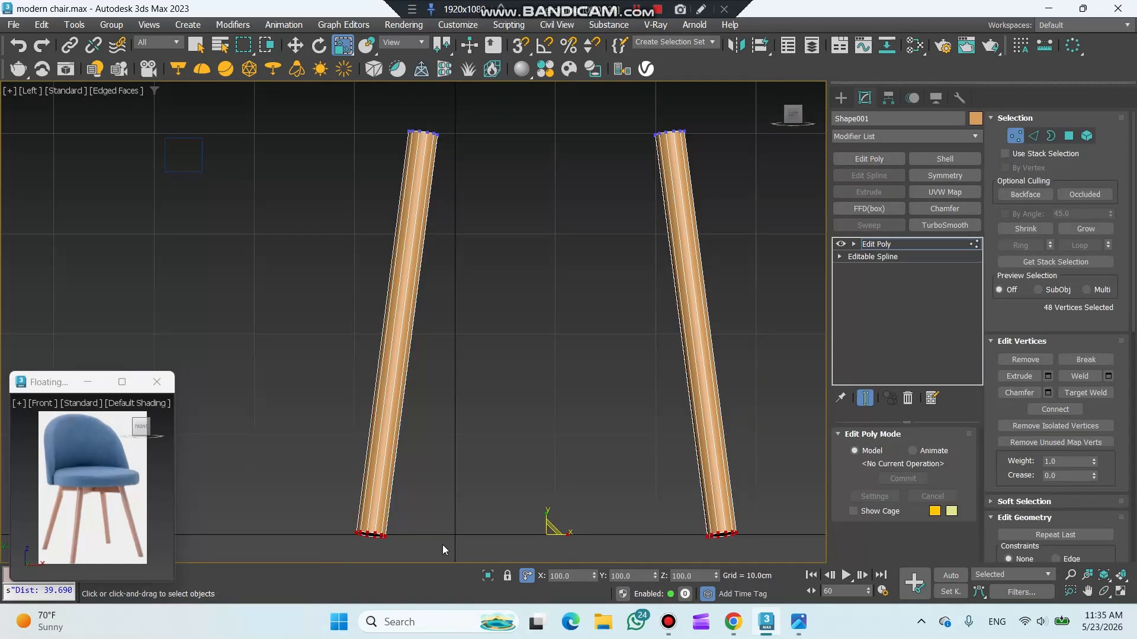
drag(1011, 459, 1027, 165)
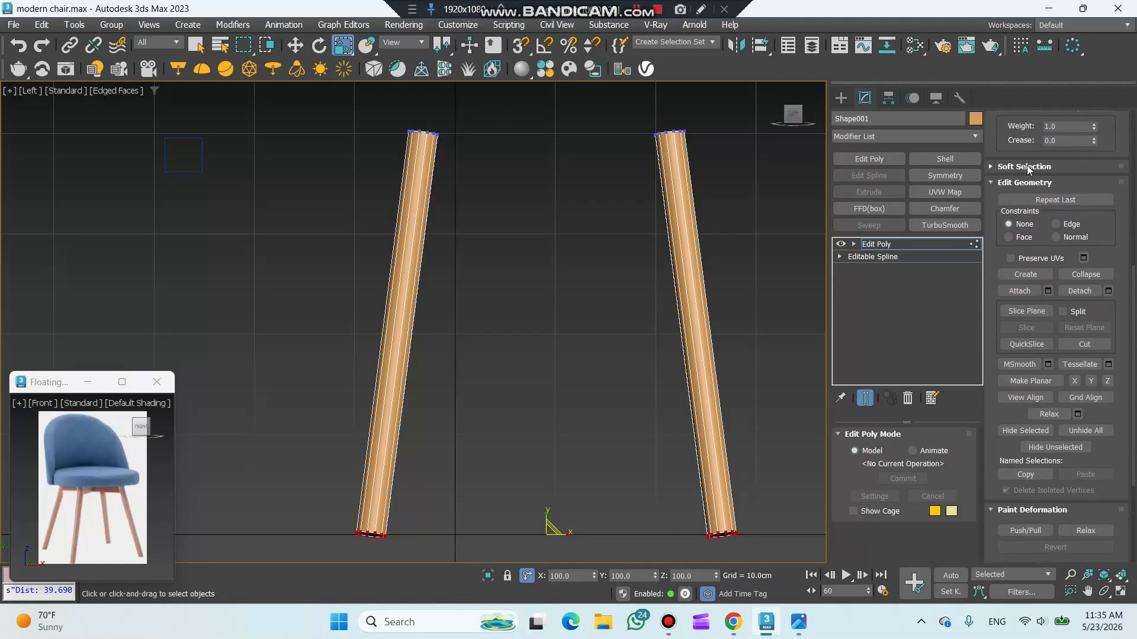
click(1107, 382)
drag(748, 116, 747, 118)
click(1107, 382)
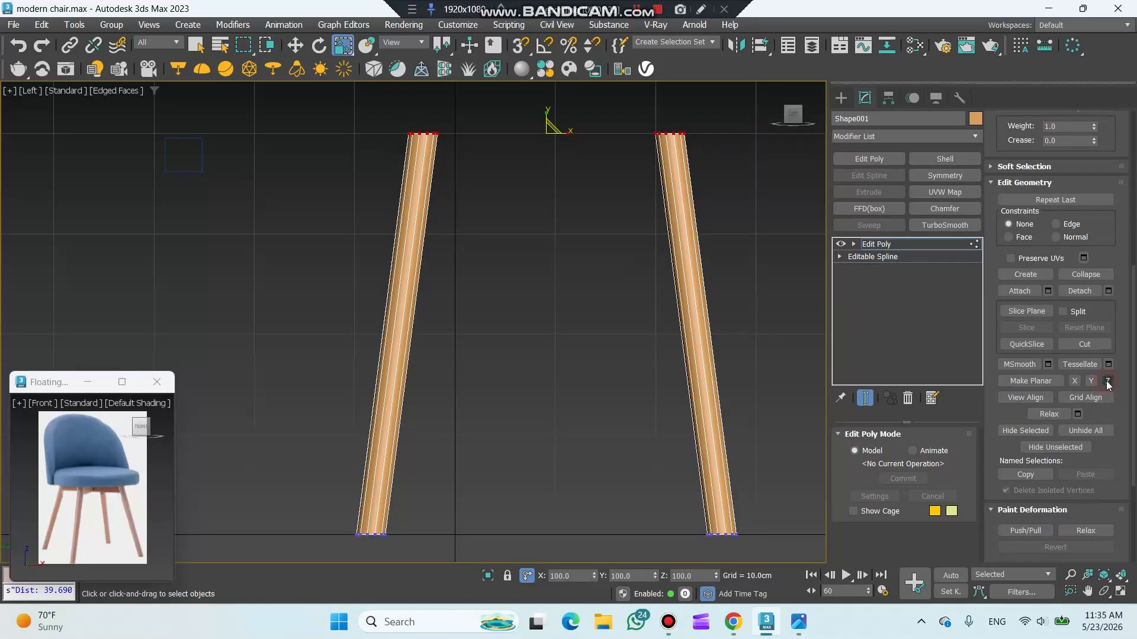
Step: Select the bottom end polygons of all four legs and scale them down to taper the legs toward the floor
click(854, 244)
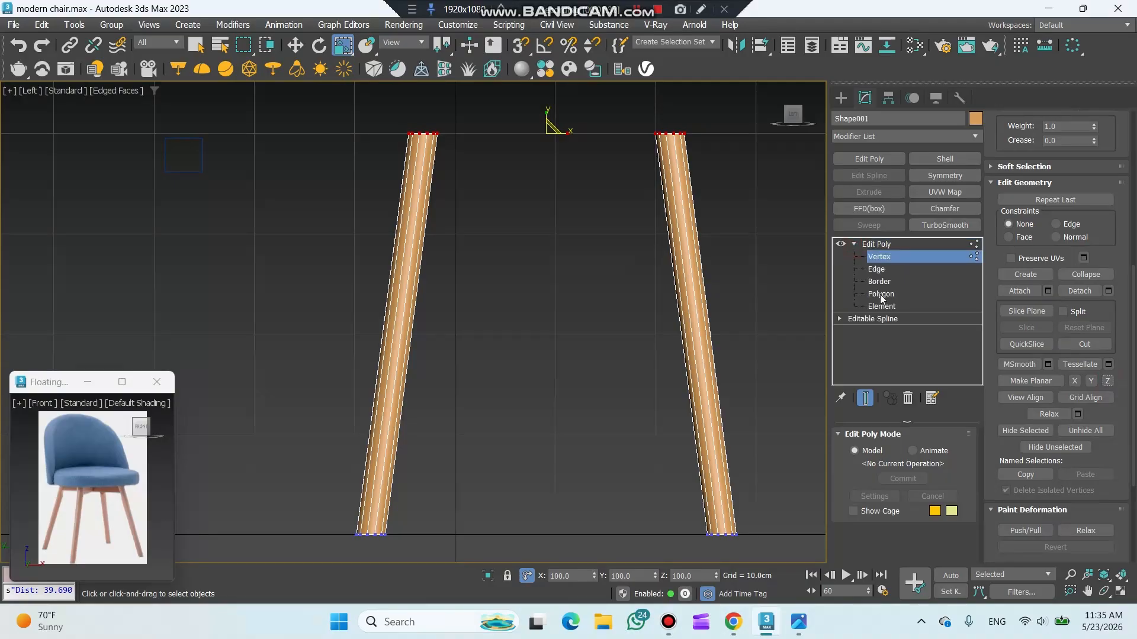
click(881, 294)
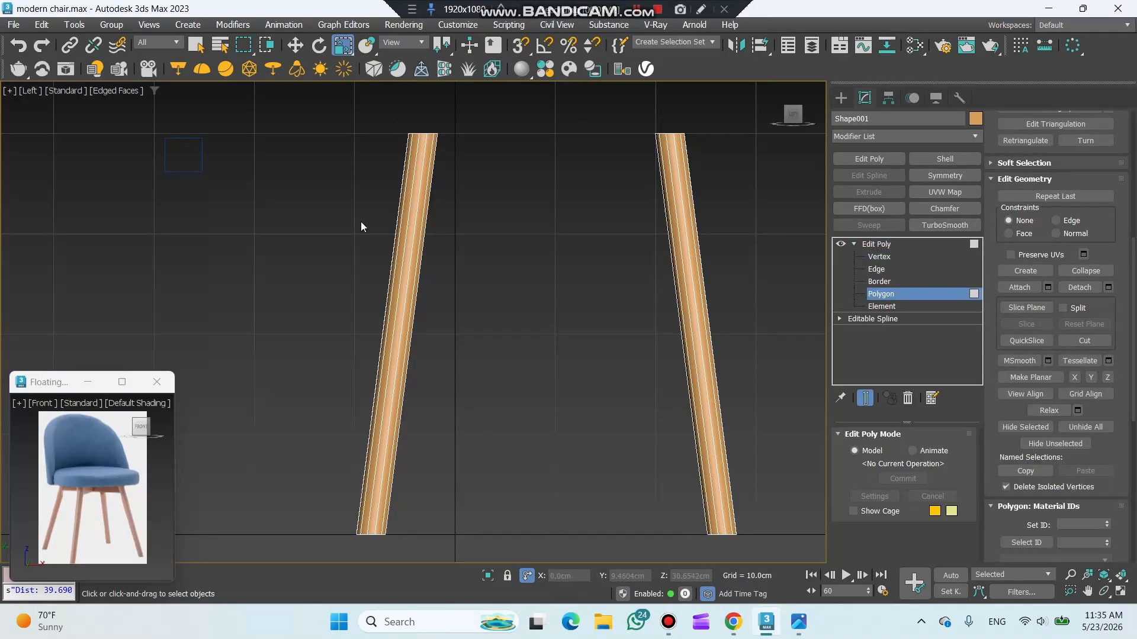
click(266, 46)
drag(318, 539, 758, 495)
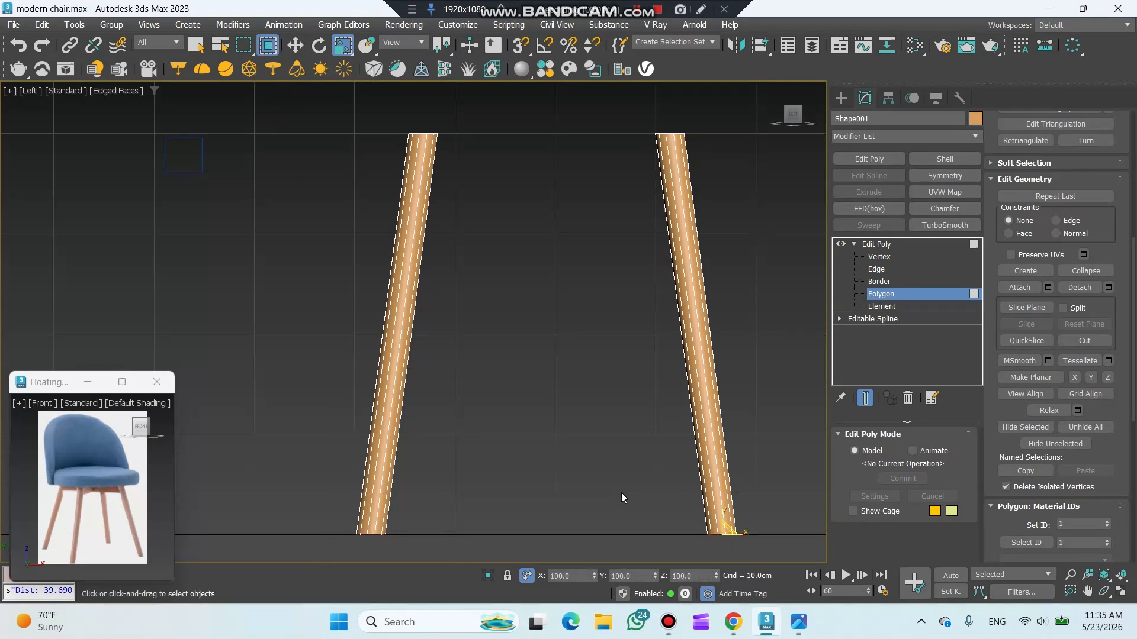
alt+middle_drag(607, 482, 523, 374)
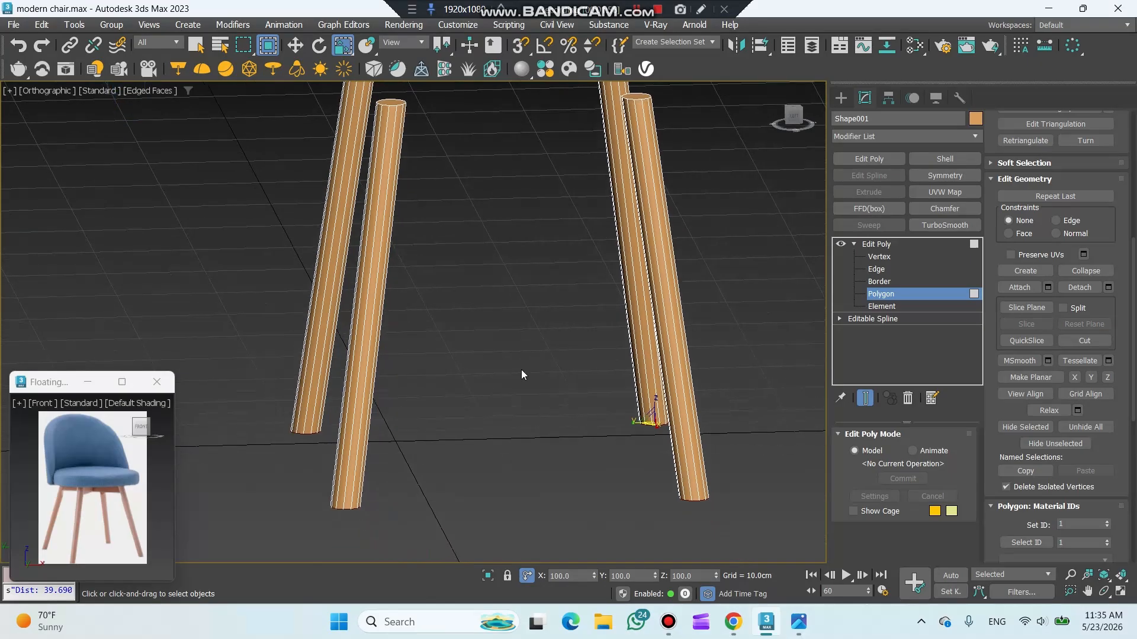
key(F3)
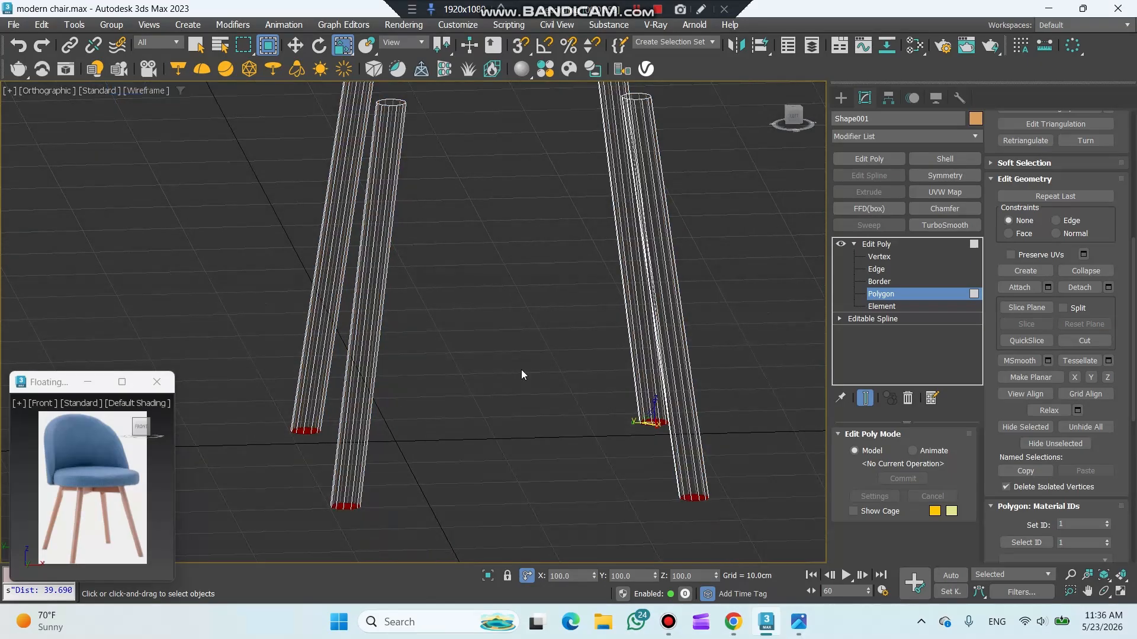
drag(650, 422, 664, 446)
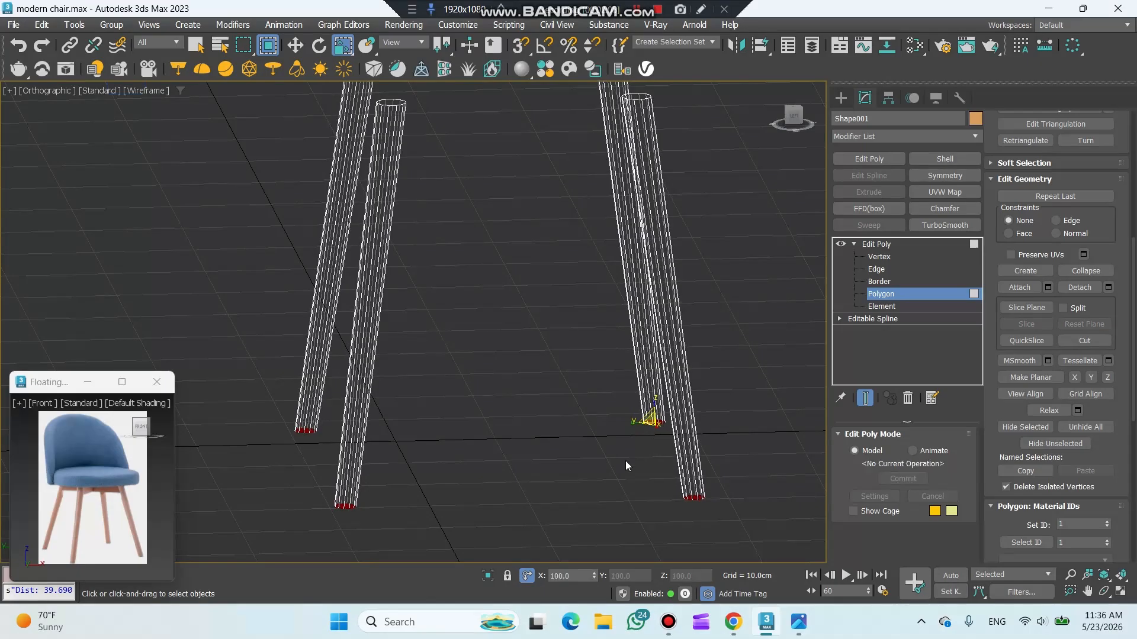
click(874, 245)
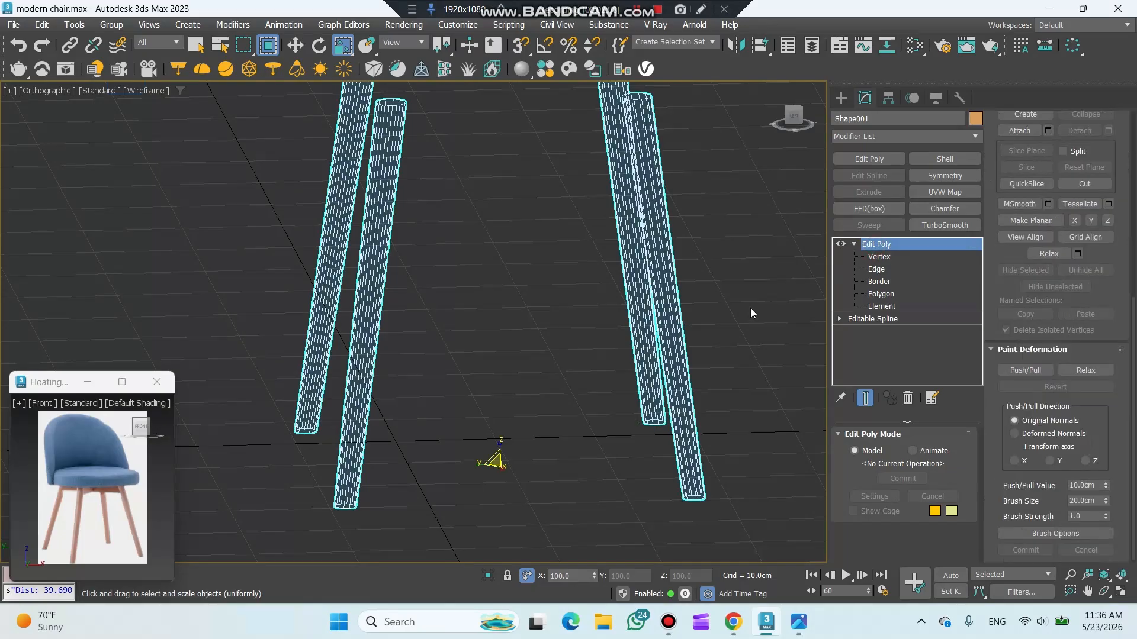
key(F3)
Step: Select the lengthwise edges of all four legs and connect them with one edge loop around each leg
middle_drag(744, 309, 751, 388)
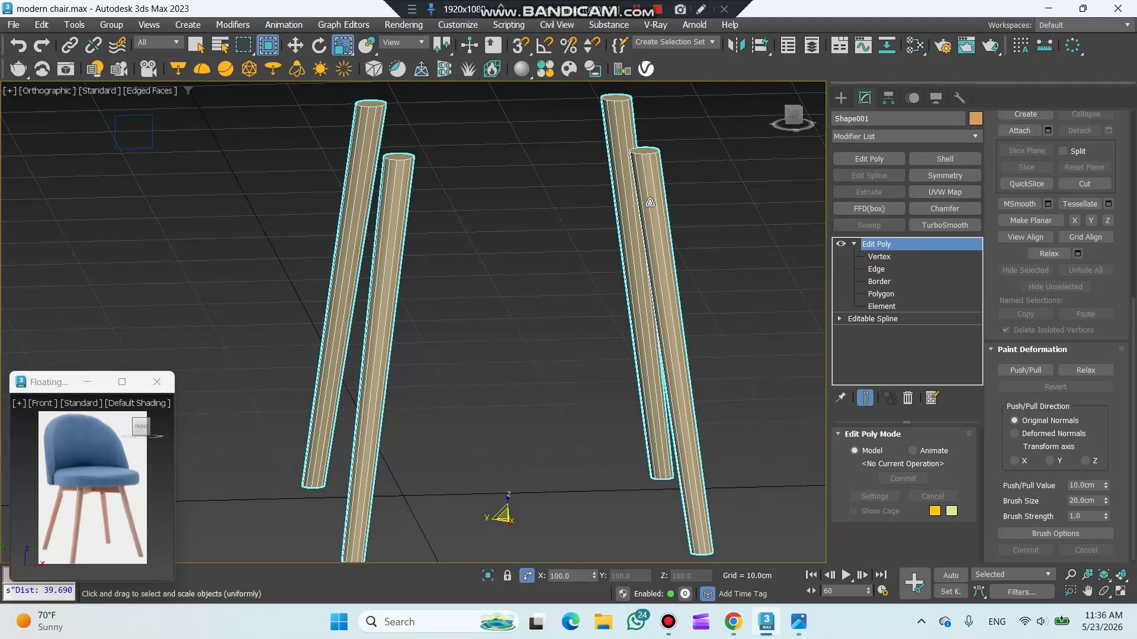
click(793, 117)
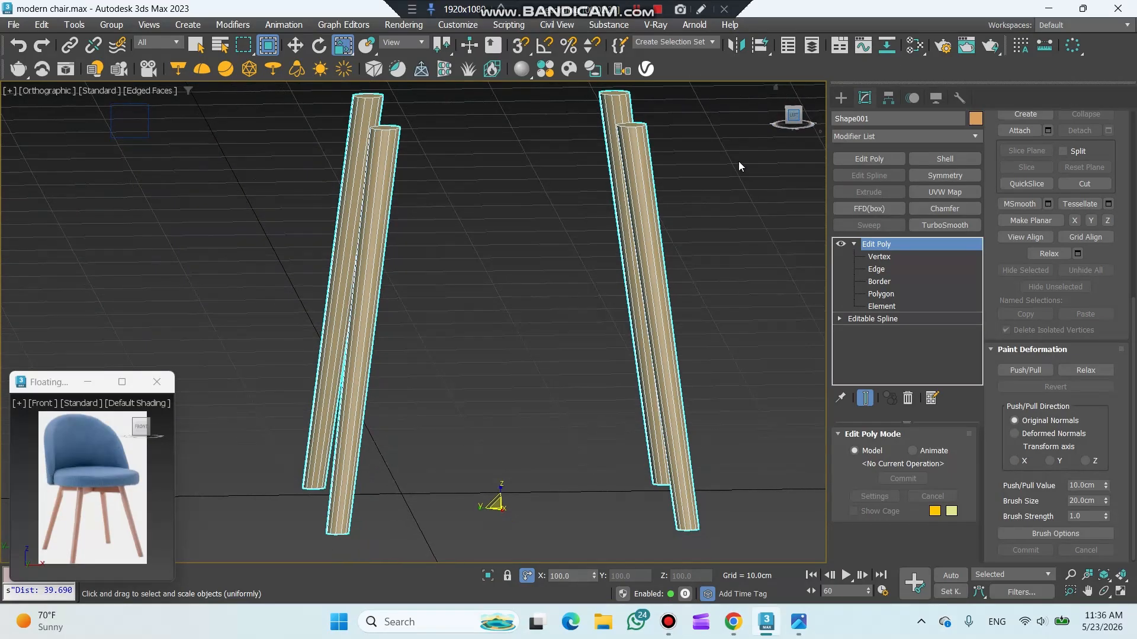
middle_drag(665, 223, 698, 341)
scroll(645, 240, up, 2)
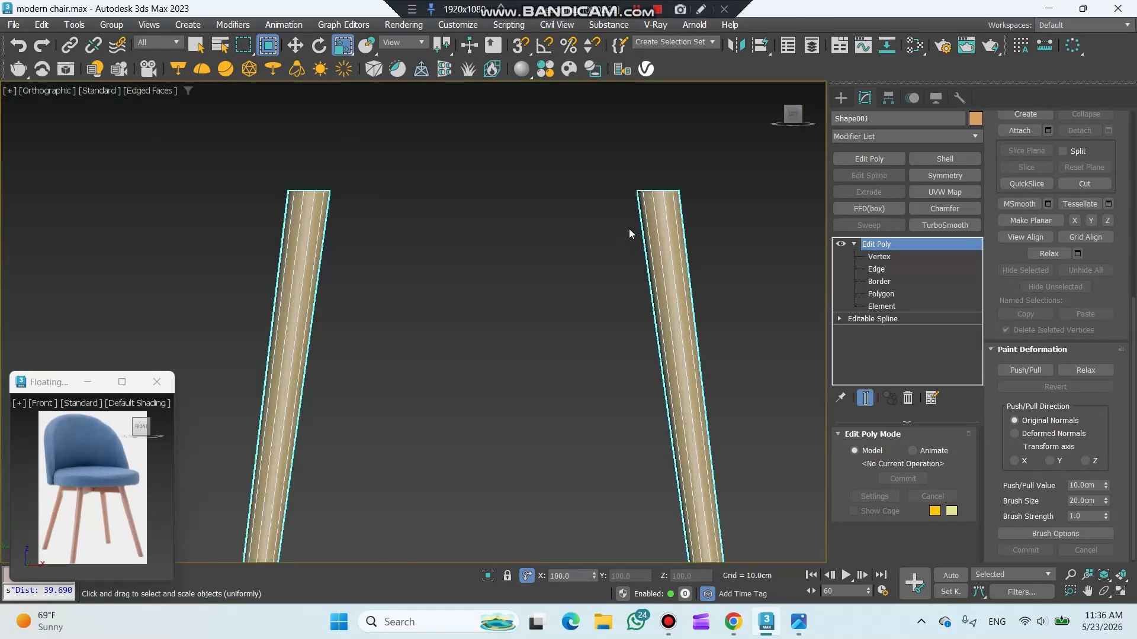
click(876, 270)
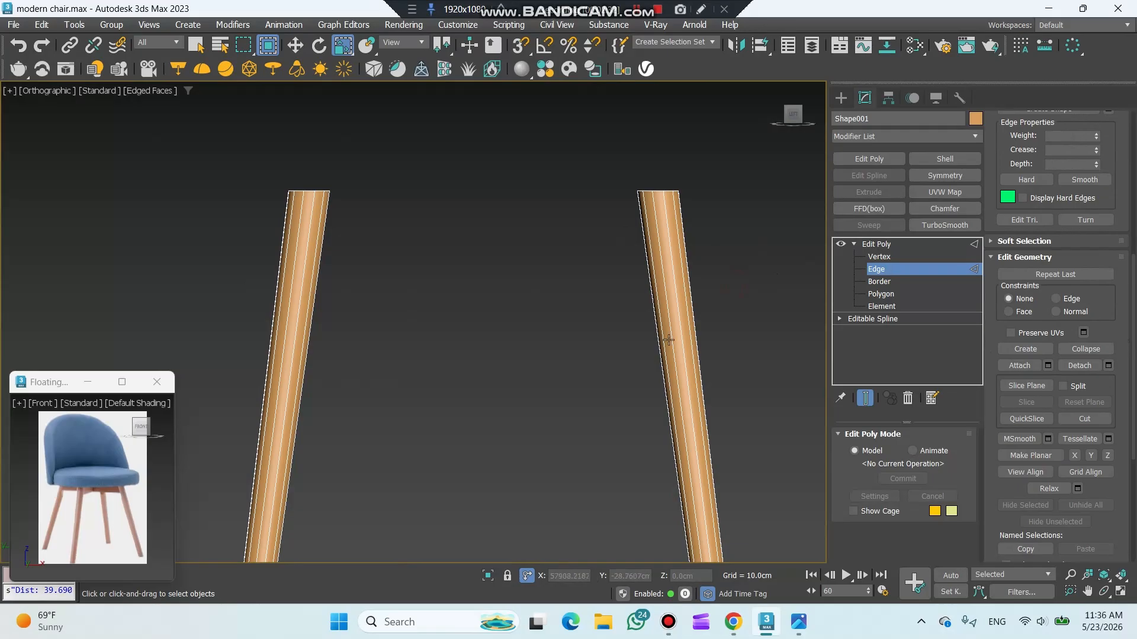
click(268, 45)
drag(759, 308, 177, 419)
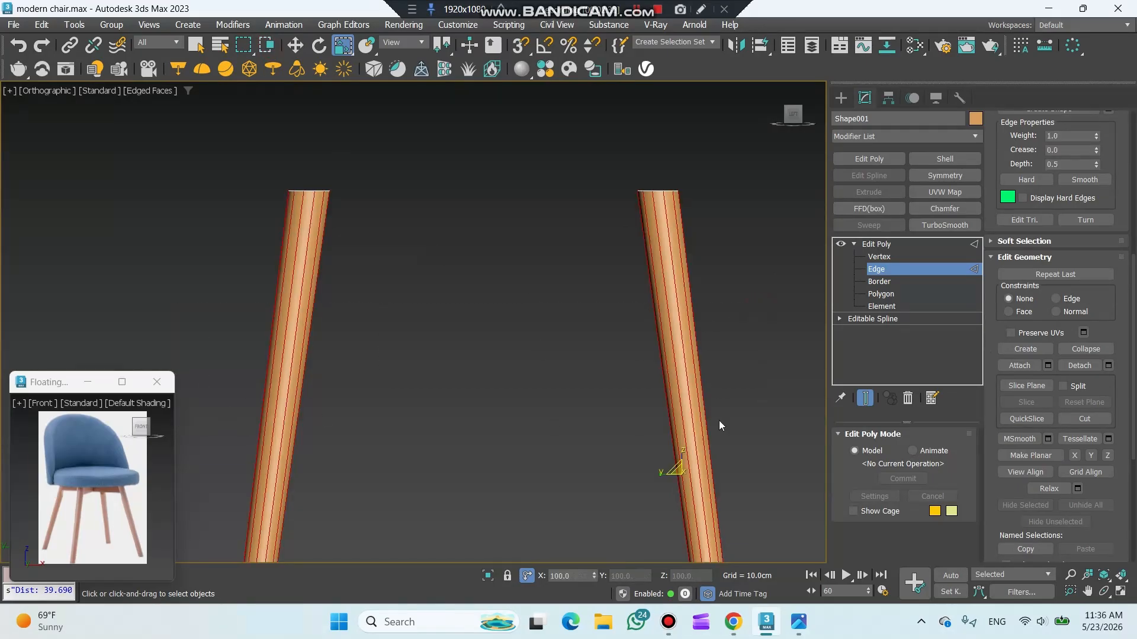
scroll(1048, 340, up, 5)
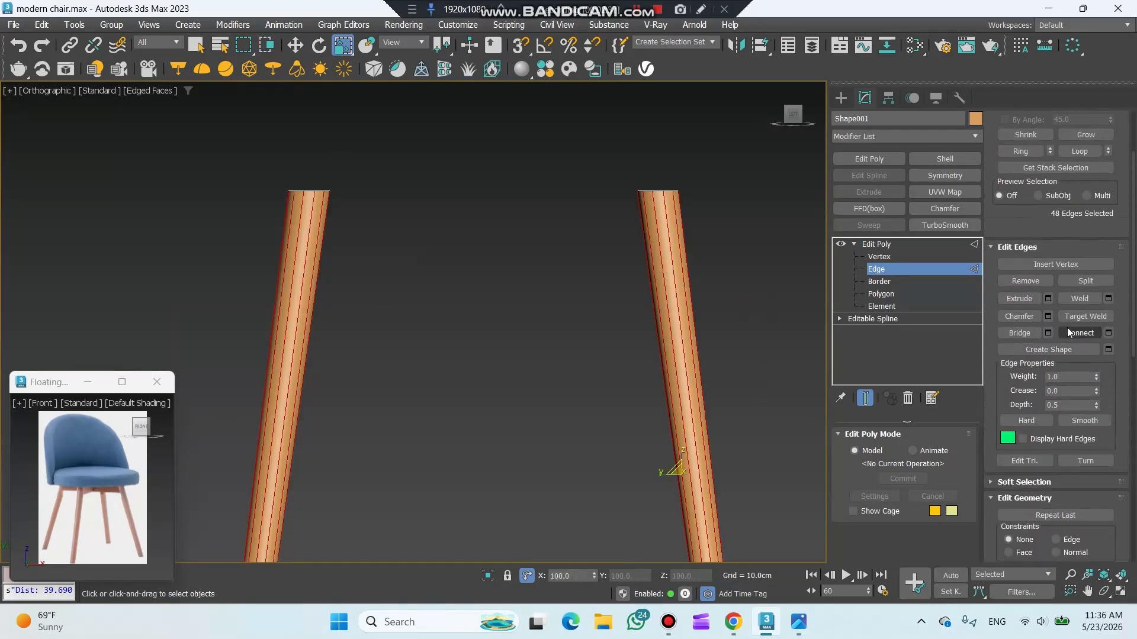
click(1078, 334)
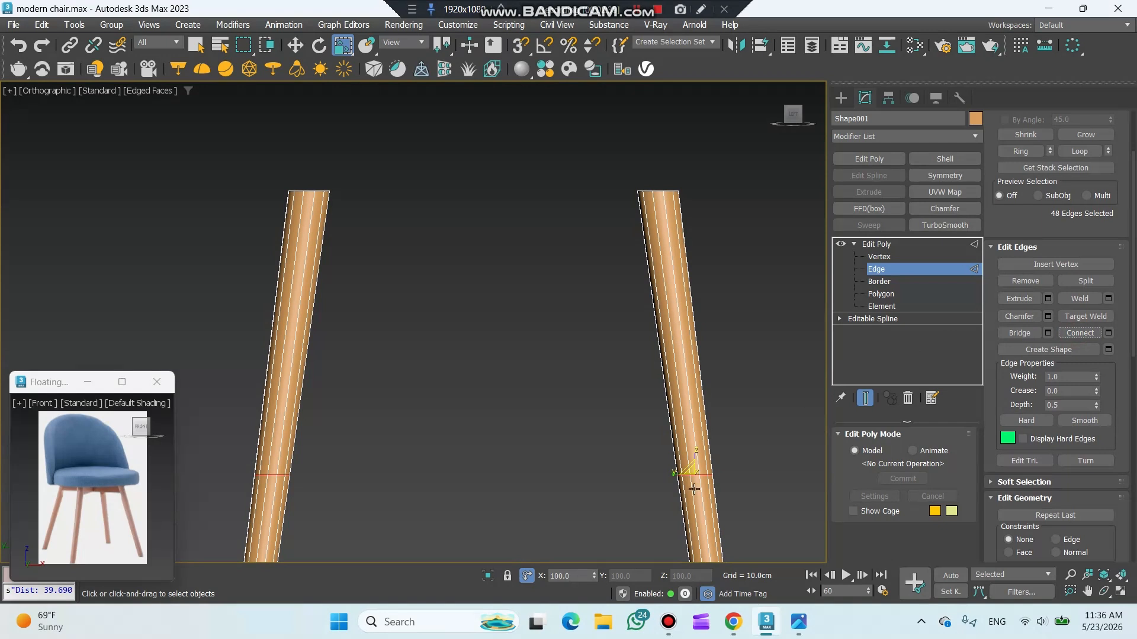
Step: Constrain movement to edges and slide the connected edge loops up all four legs to just below their top ends
key(w)
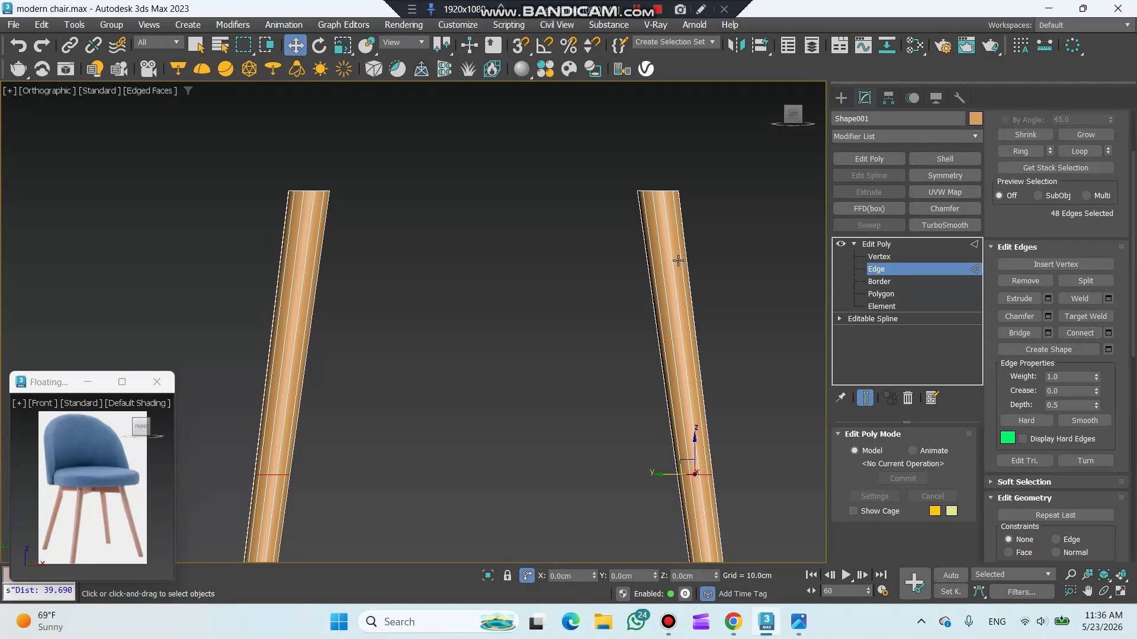
mouse_move(695, 445)
mouse_down()
mouse_move(695, 389)
mouse_move(695, 440)
mouse_up()
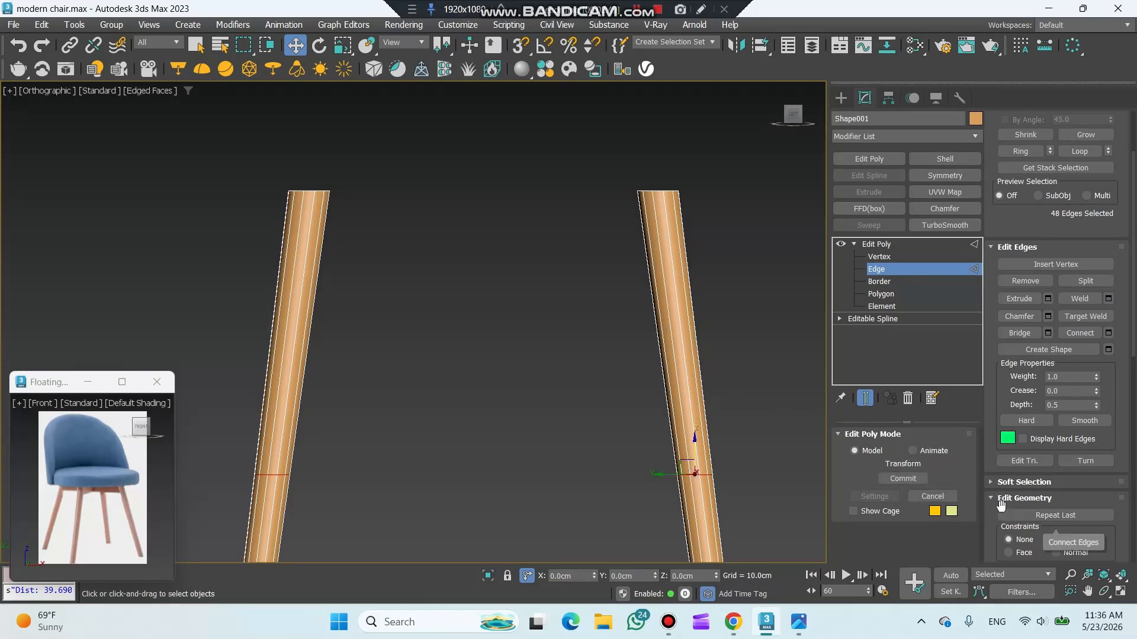
click(1063, 540)
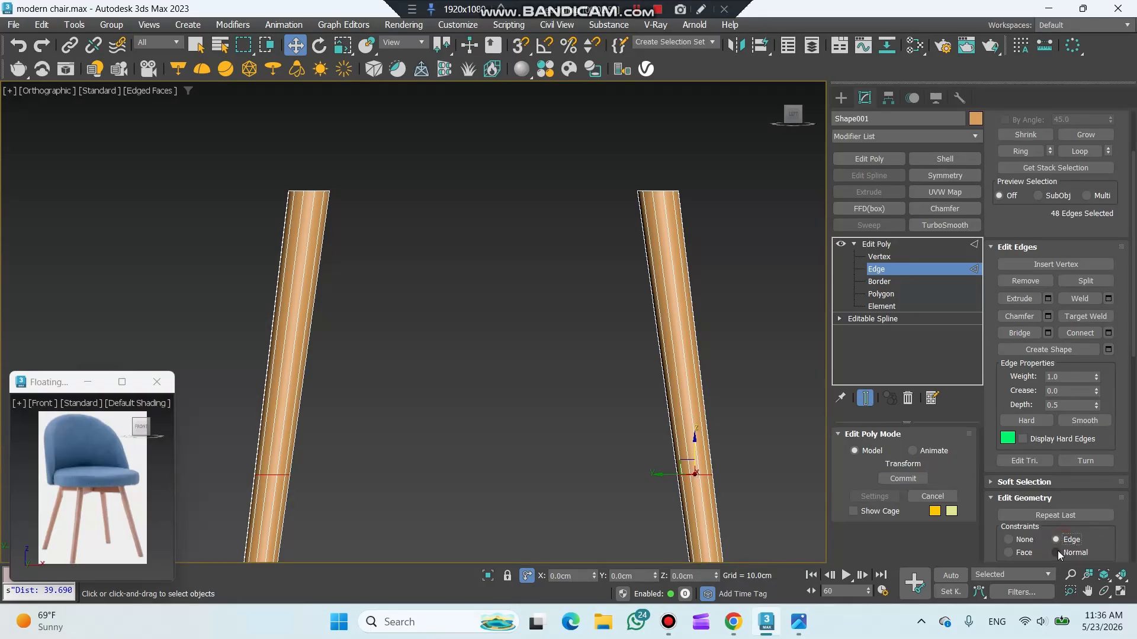
drag(695, 450, 681, 214)
Step: Chamfer the selected leg edge loops by about 2.5 cm with 0 segments
click(1047, 318)
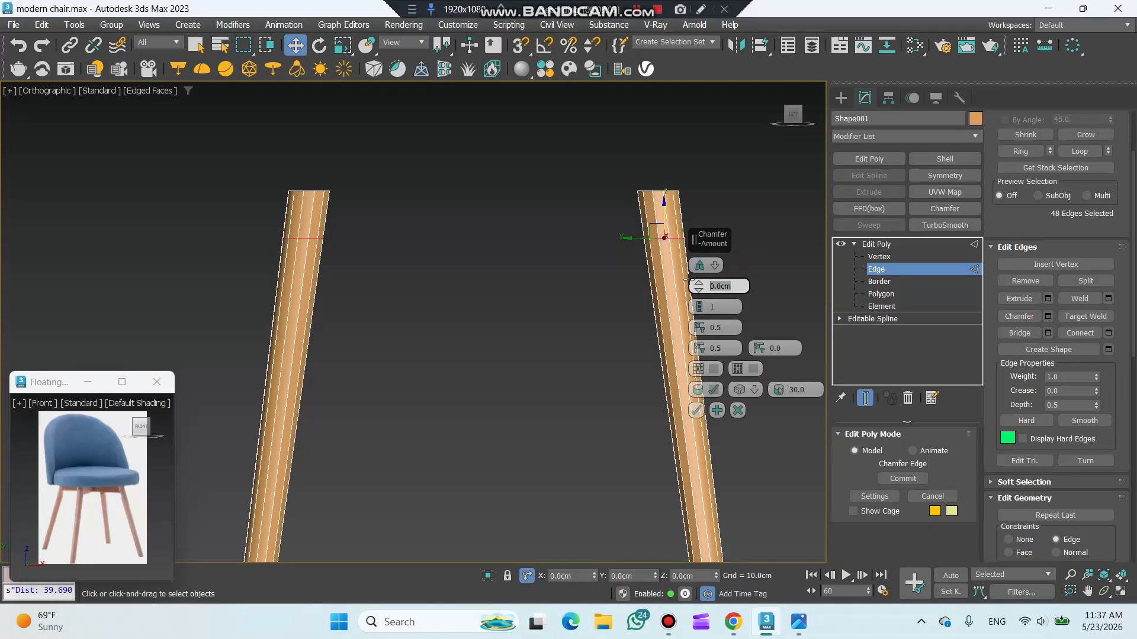
drag(699, 286, 698, 248)
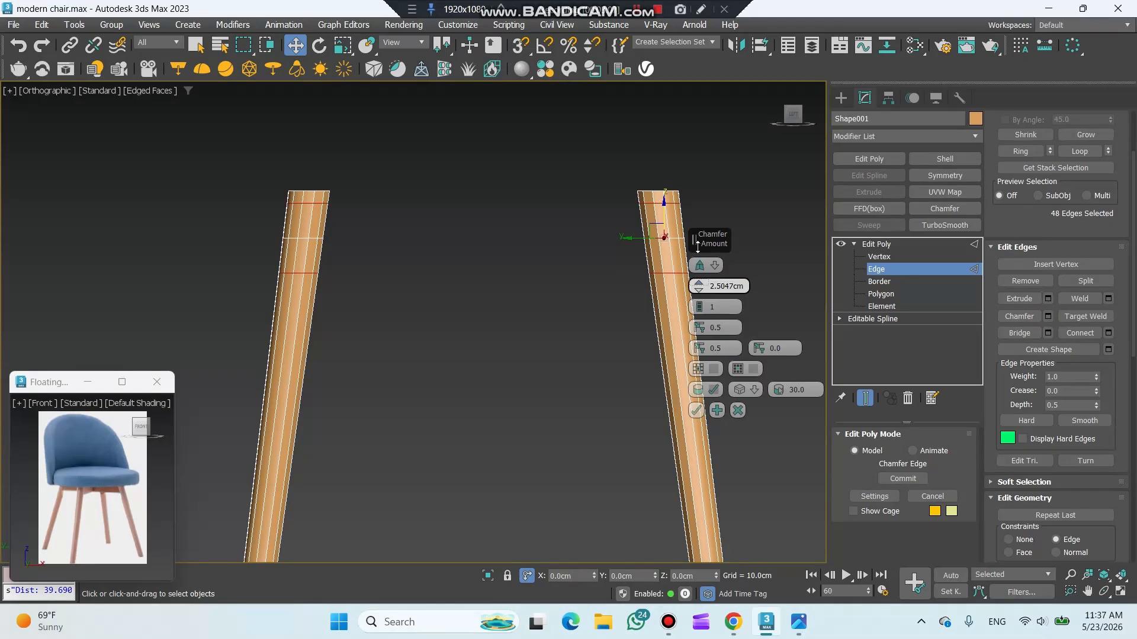
click(699, 312)
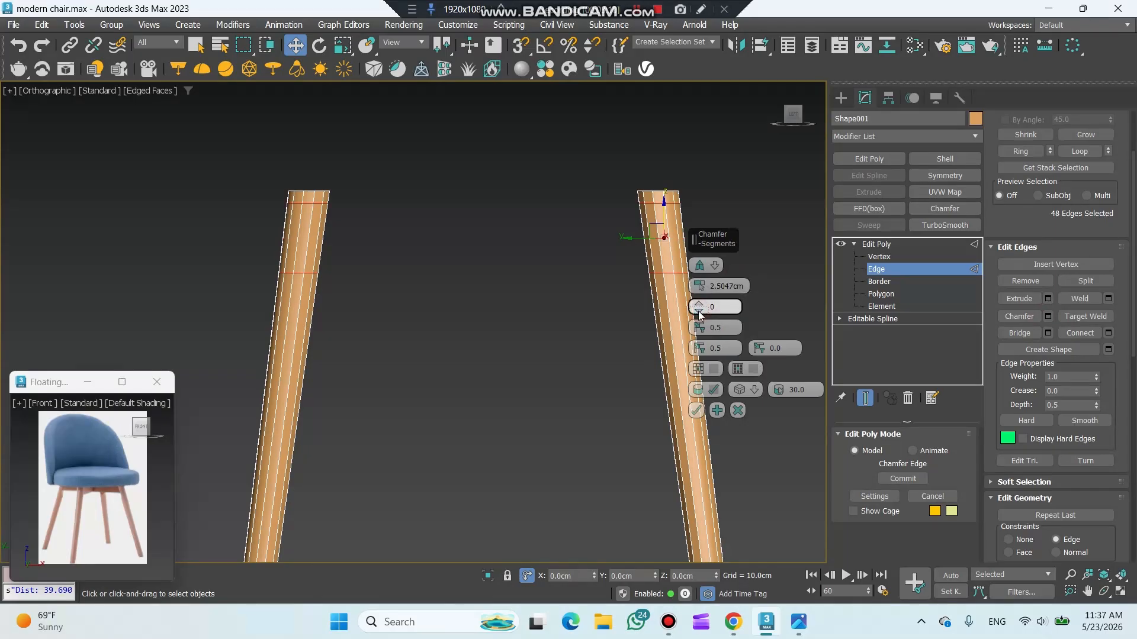
click(697, 411)
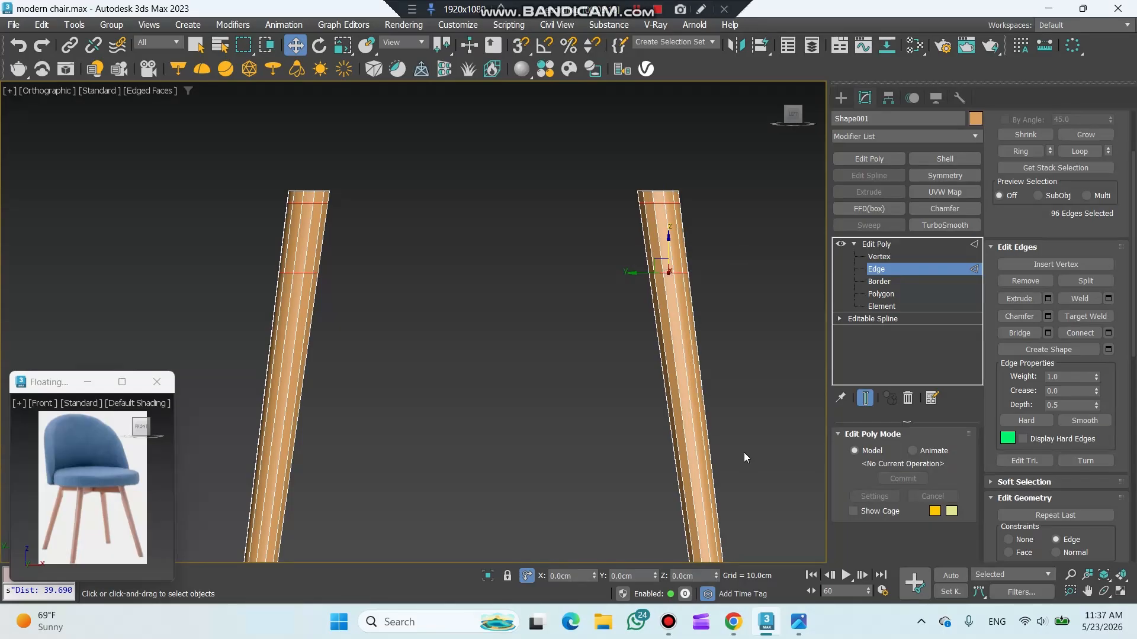
Step: Select the upper inward-facing polygons of the back right leg, leaving out its end cap
key(t)
middle_drag(515, 394, 688, 354)
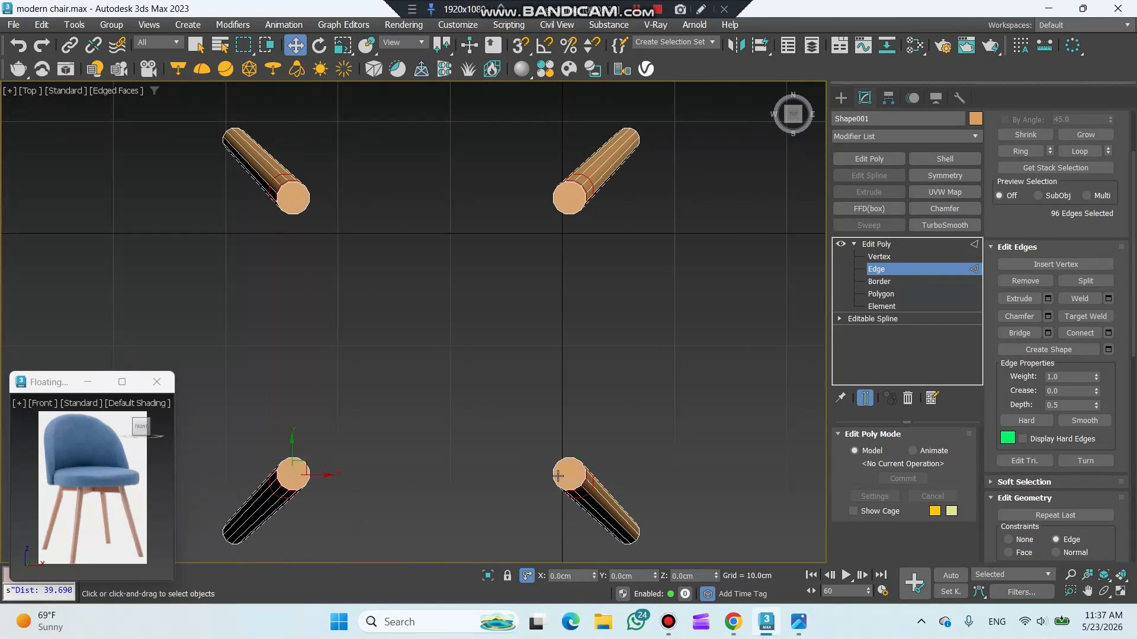
click(881, 295)
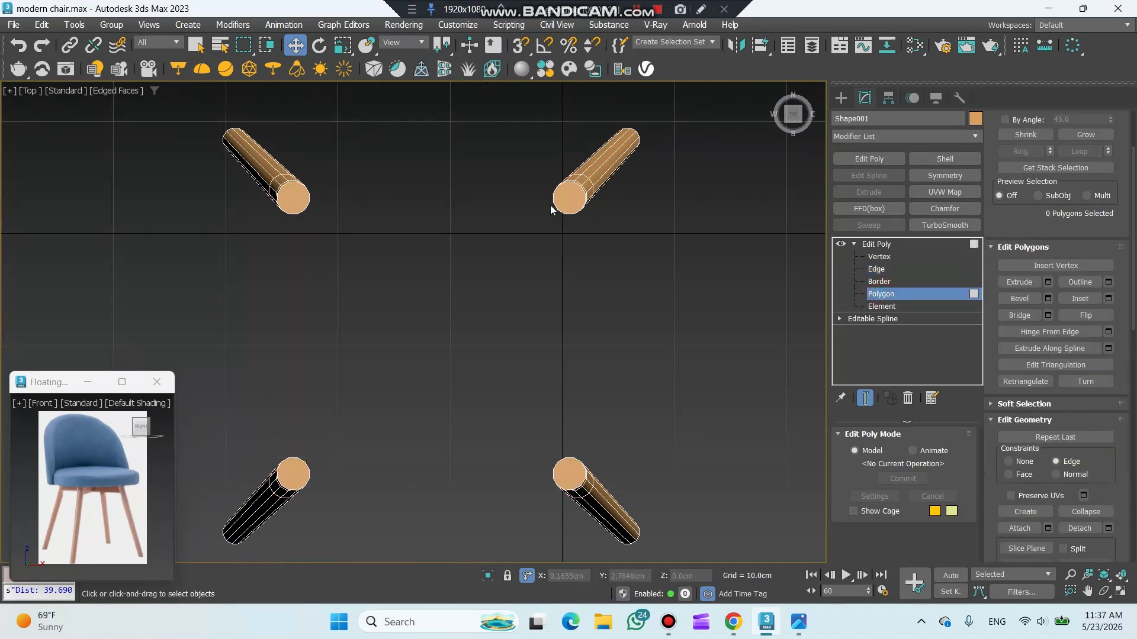
scroll(547, 209, up, 5)
click(596, 186)
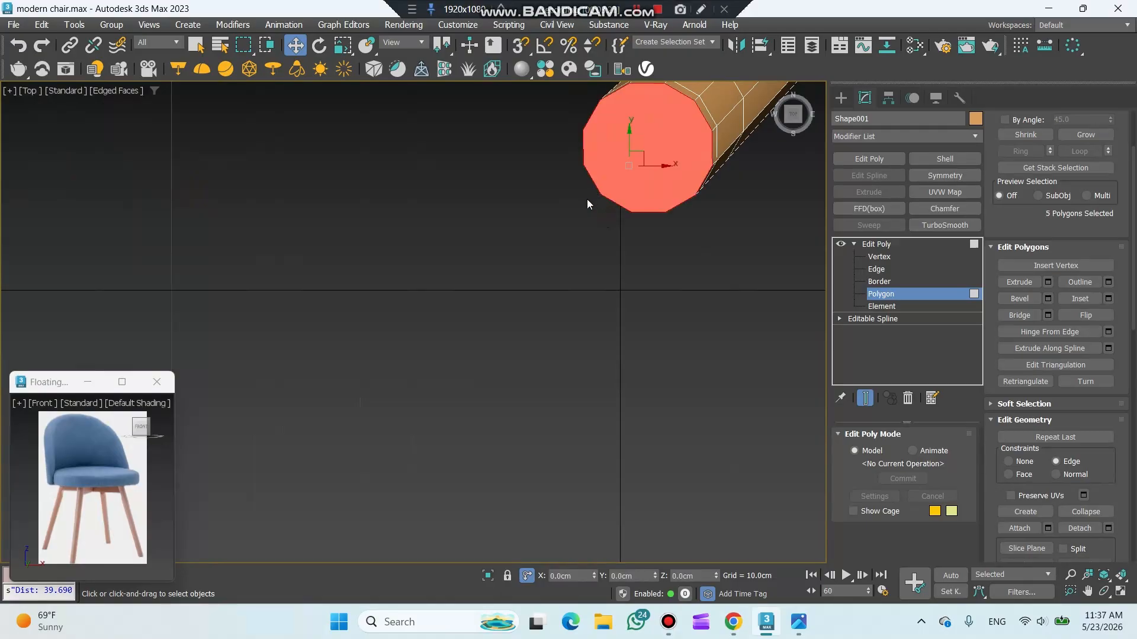
alt+click(622, 161)
alt+middle_drag(672, 144, 572, 391)
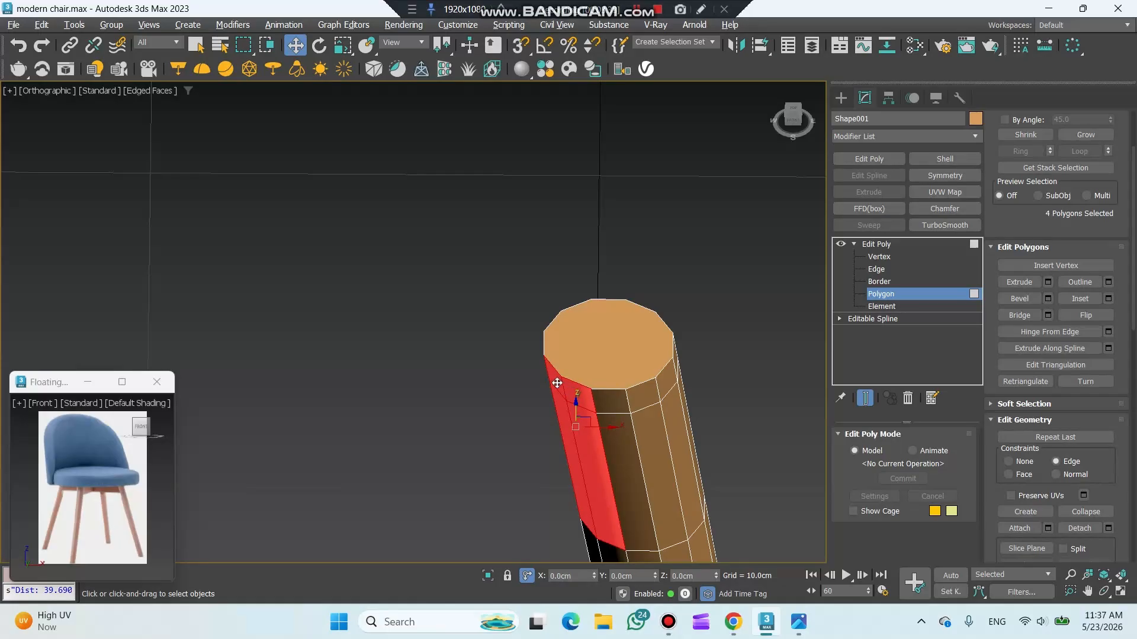
Step: Add the upper inward-facing polygons of the back left leg to the polygon selection
key(t)
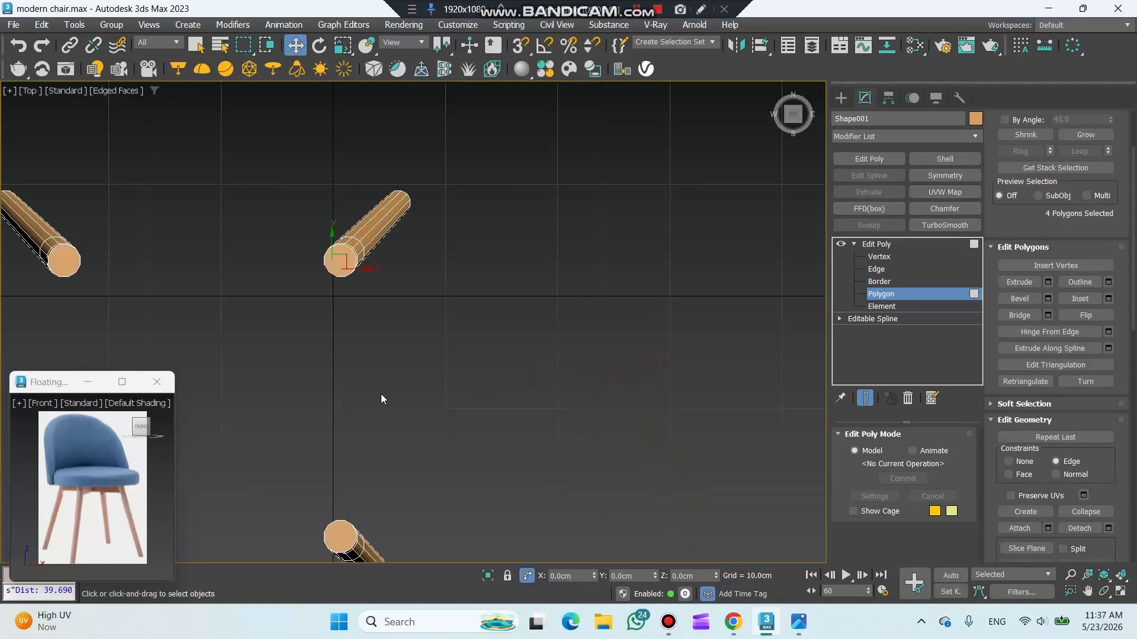
key(z)
scroll(405, 377, down, 13)
middle_drag(379, 403, 556, 318)
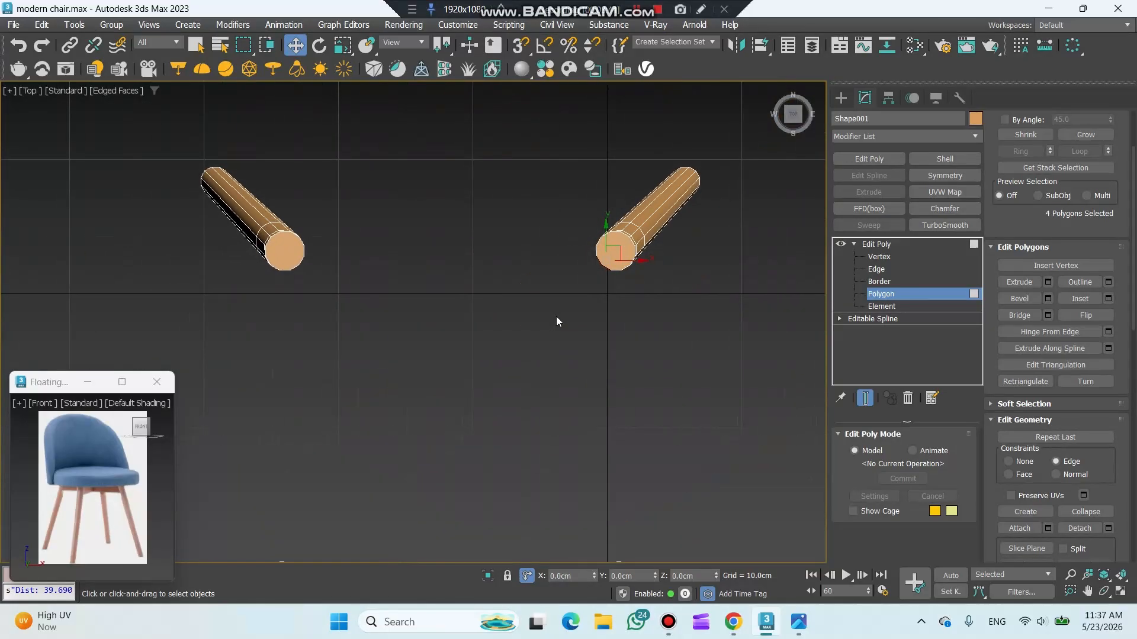
scroll(556, 296, down, 3)
scroll(369, 198, up, 4)
scroll(307, 251, up, 4)
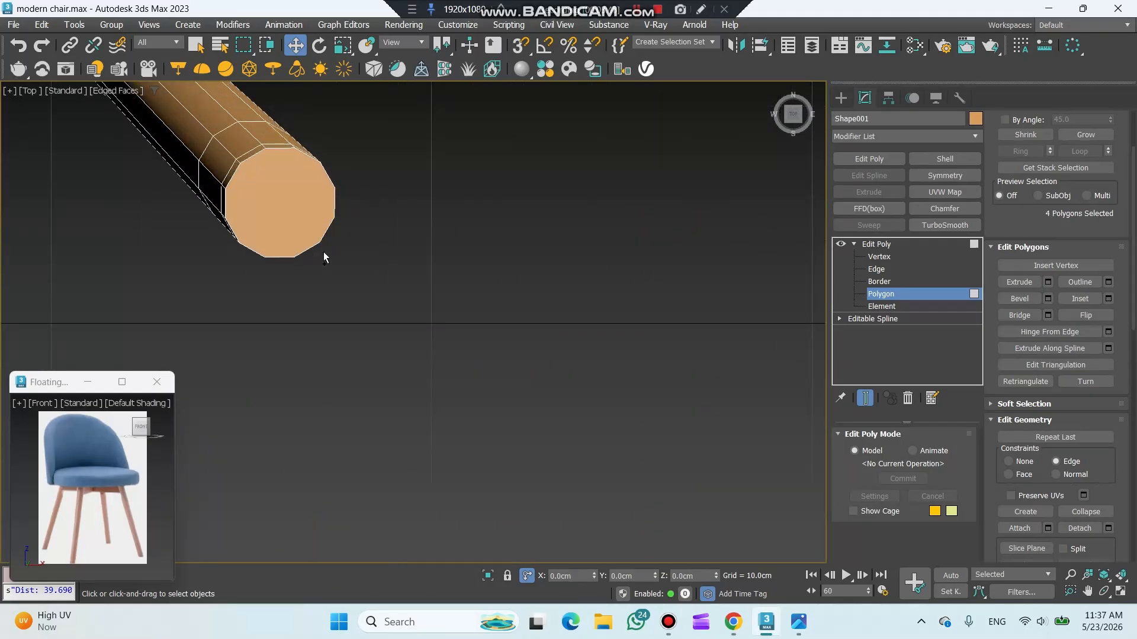
ctrl+click(306, 233)
Step: Add the upper inward-facing polygons of both front legs to the polygon selection
scroll(423, 399, down, 4)
middle_drag(423, 399, 426, 260)
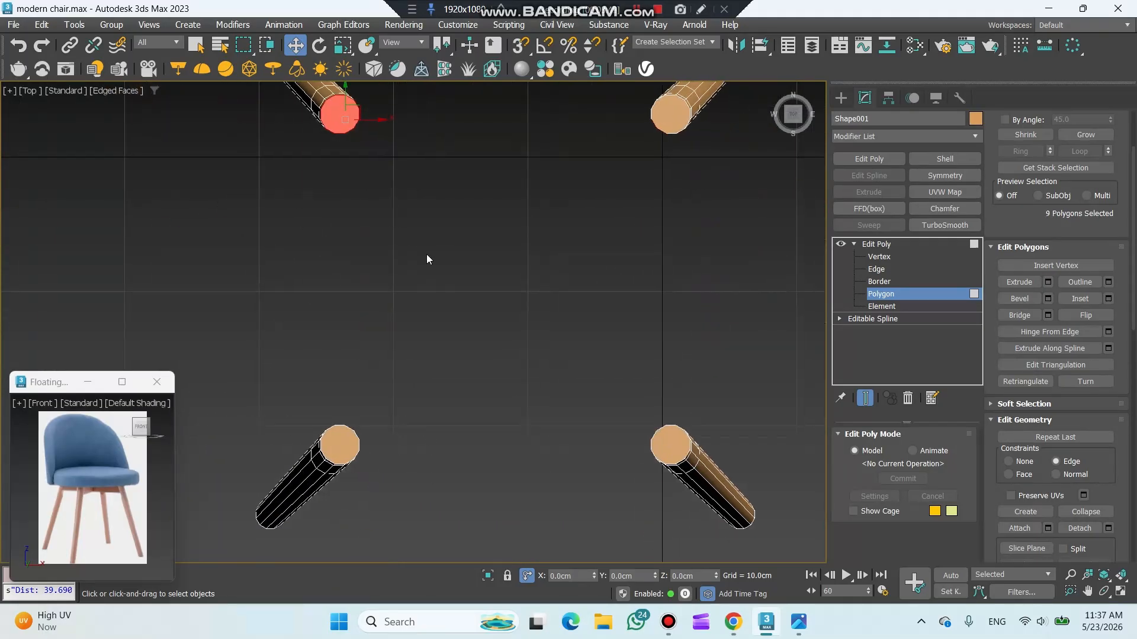
scroll(665, 436, up, 4)
ctrl+click(637, 417)
scroll(636, 419, down, 4)
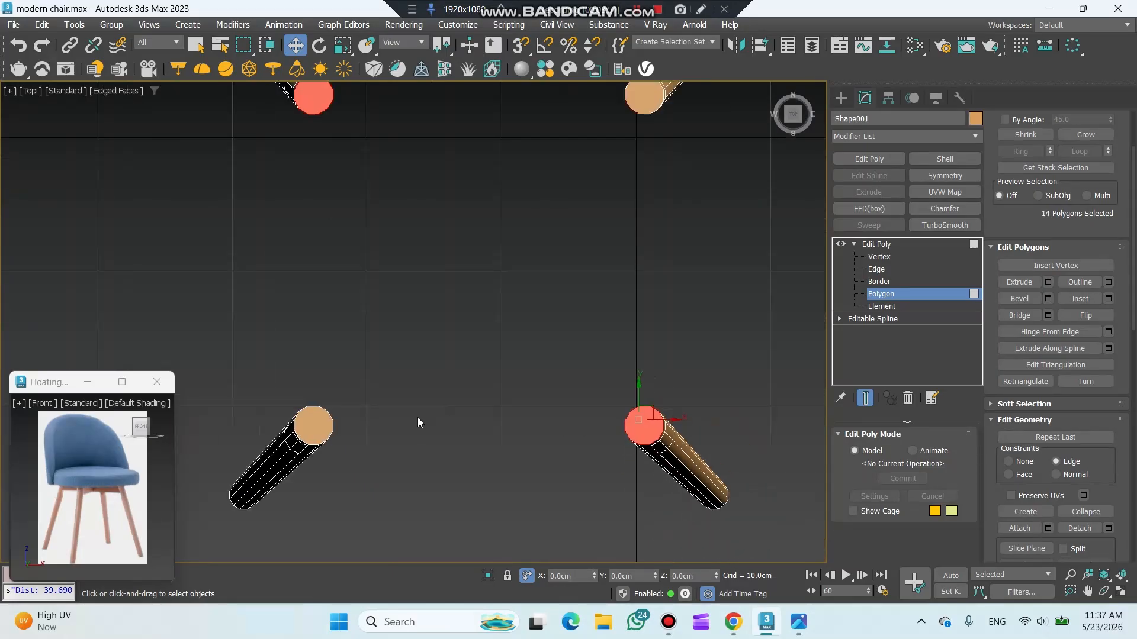
scroll(327, 400, up, 4)
ctrl+click(307, 387)
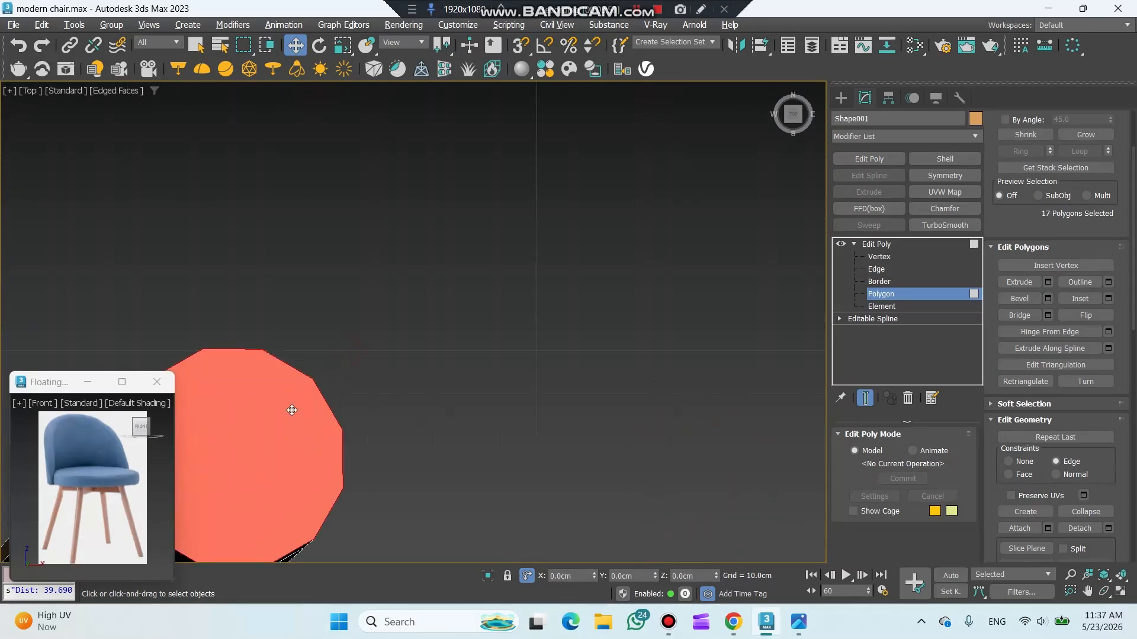
Step: Limit the selection to the inward-facing polygons between each leg's two edge loops and bridge them into diagonal crossed rails
scroll(393, 402, down, 4)
alt+click(690, 410)
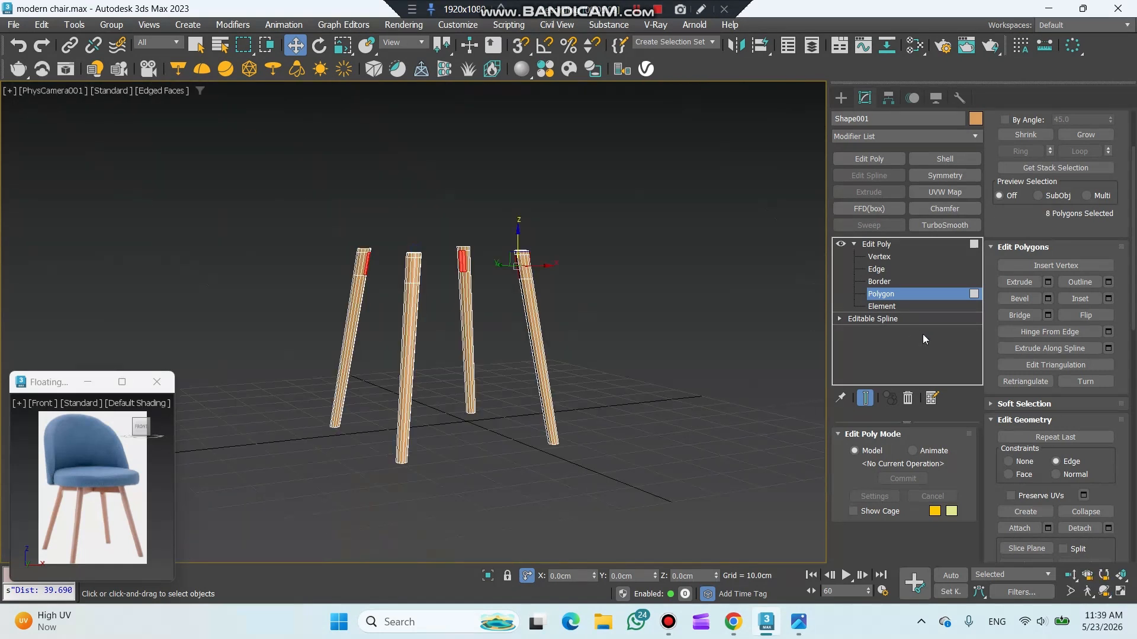
click(1018, 315)
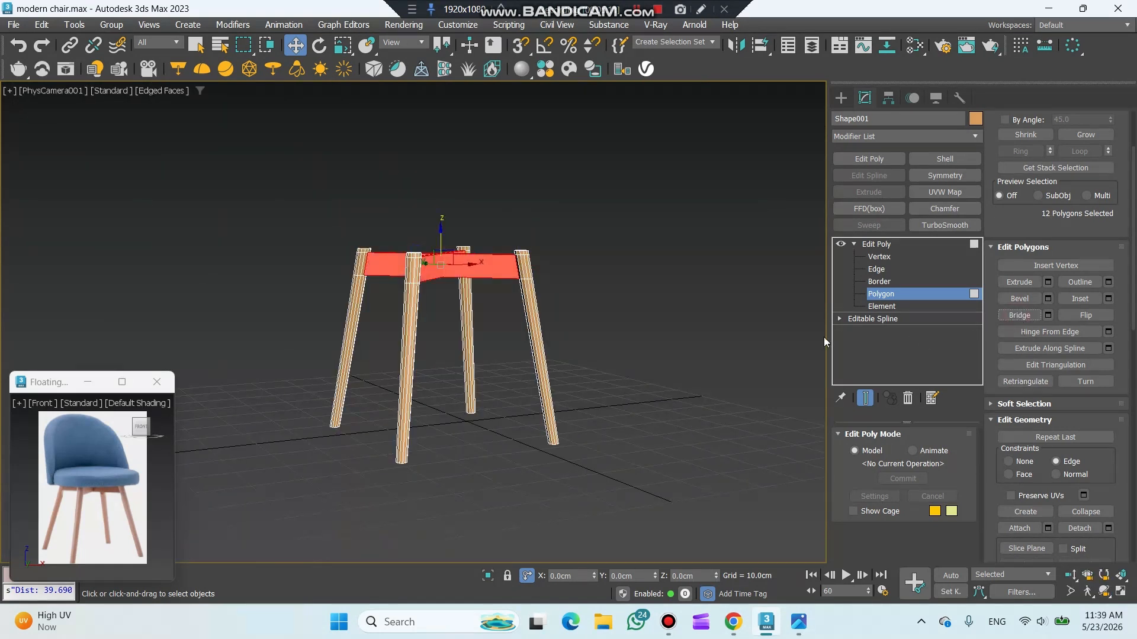
click(746, 347)
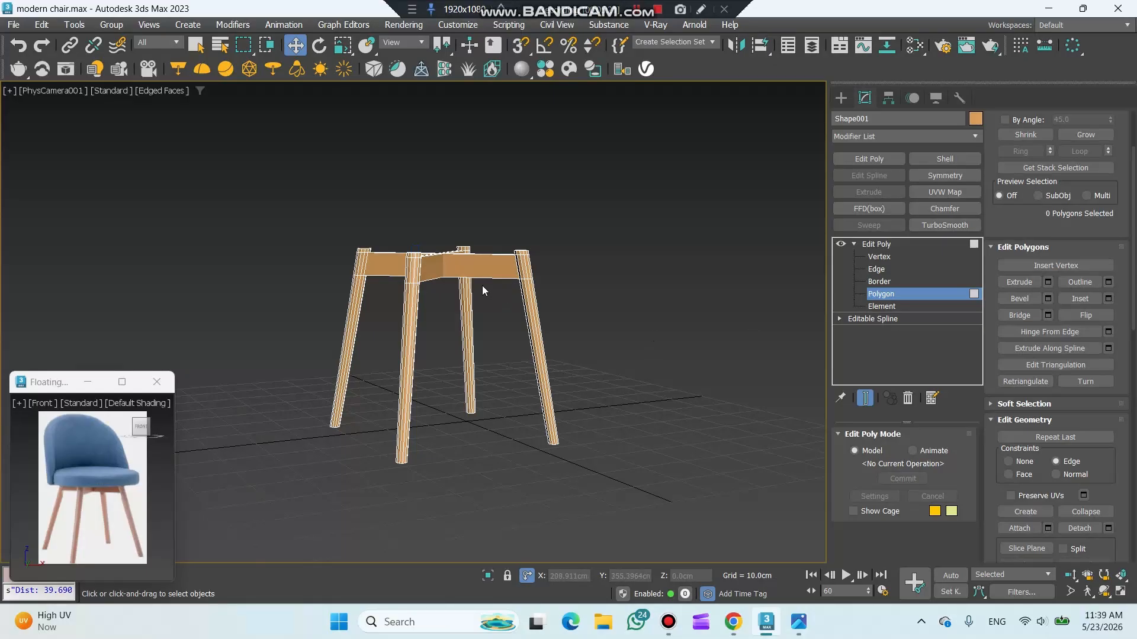
Step: Connect the lengthwise edges of one diagonal rail with a loop and chamfer it by 1.0 cm with 0 segments
key(t)
scroll(526, 275, down, 4)
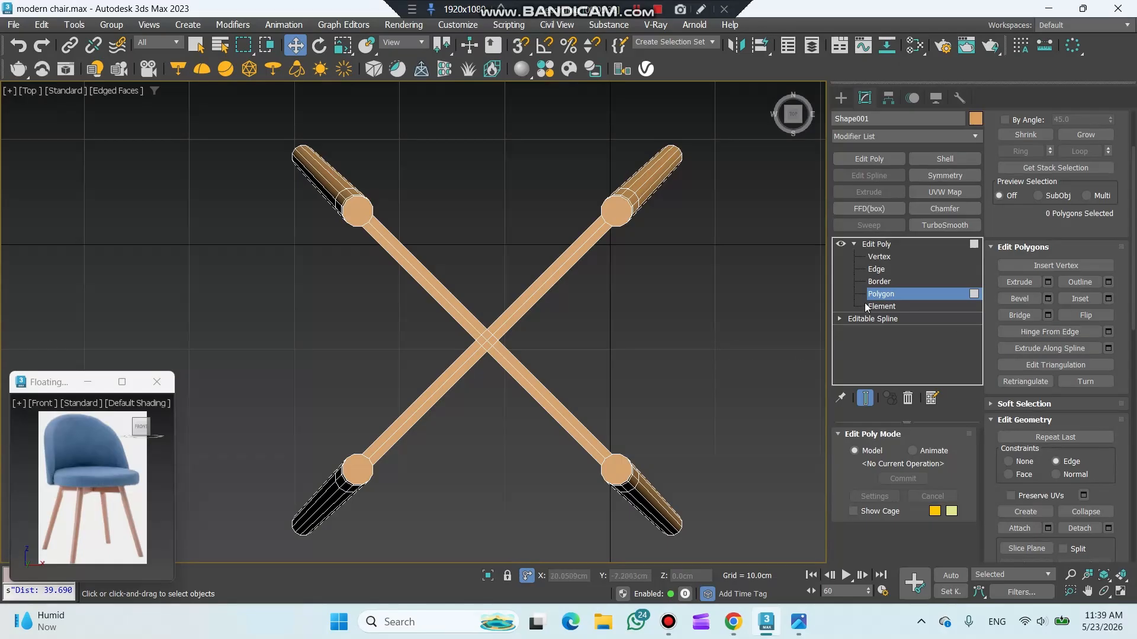
click(877, 268)
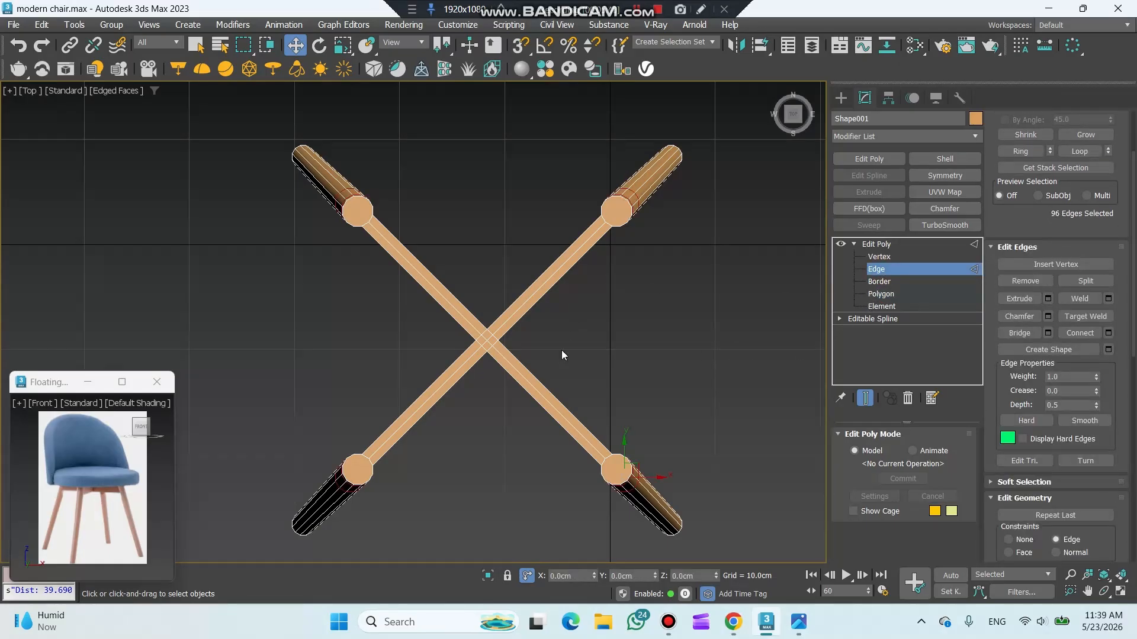
drag(531, 431, 531, 432)
click(1075, 333)
click(1048, 318)
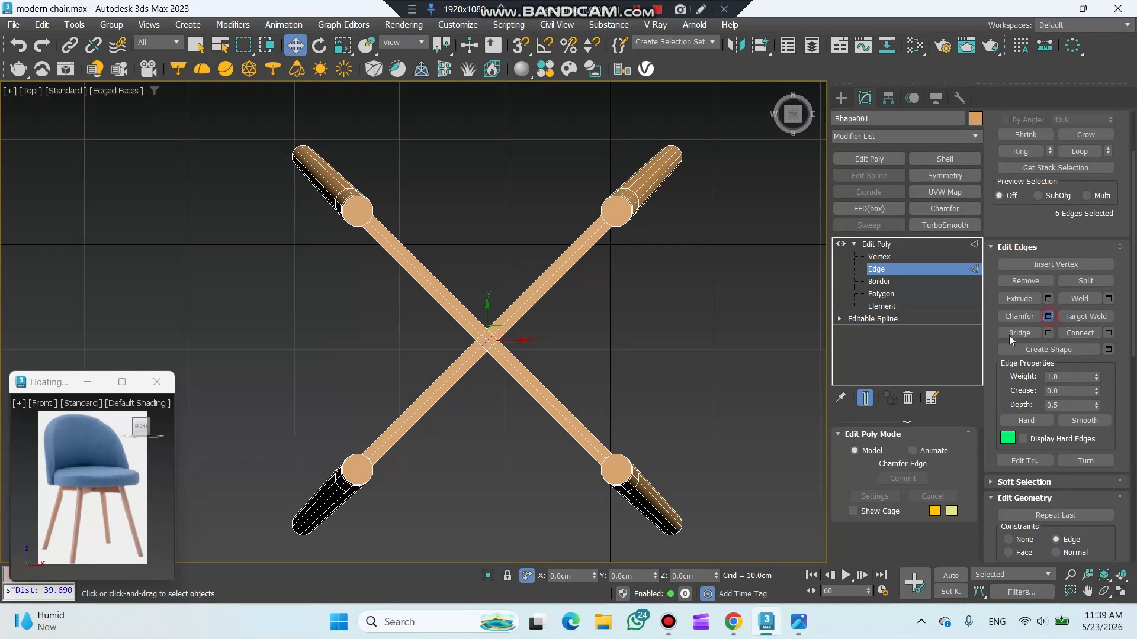
click(733, 287)
text(1.0cm)
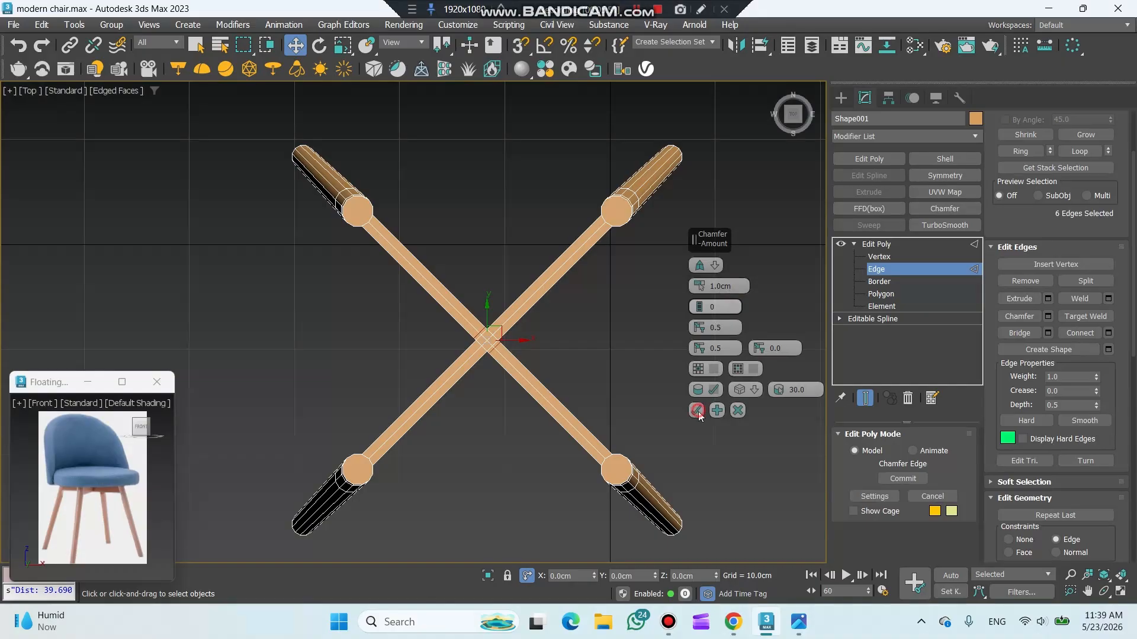
click(697, 411)
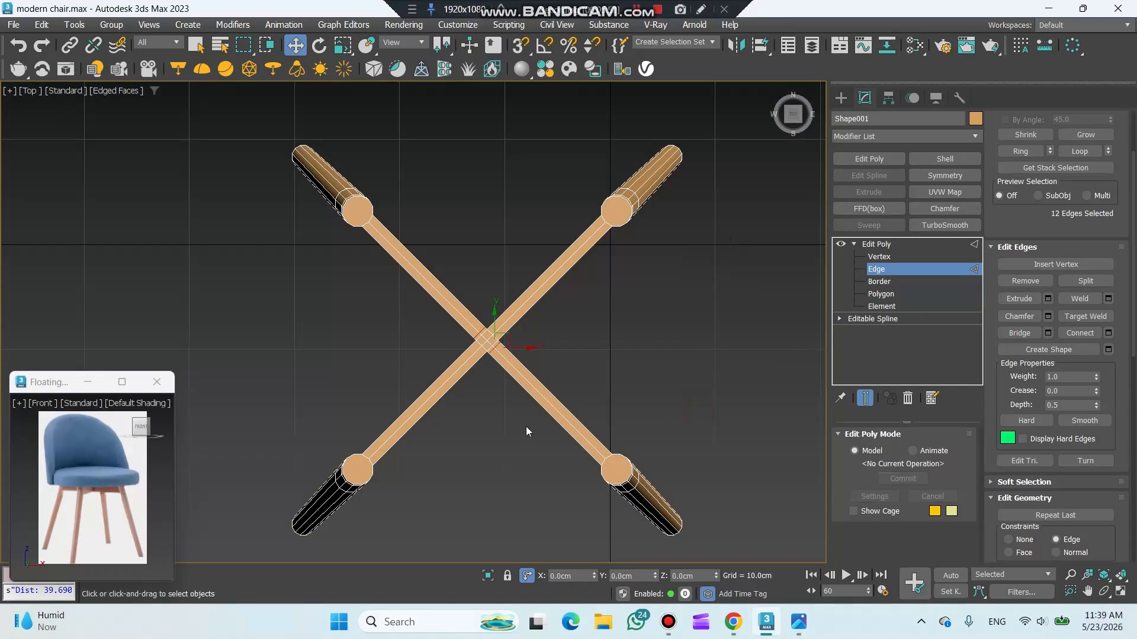
Step: Remove the edge constraint and snap the rail's two chamfered edge loops to the corners where it crosses the other rail
scroll(493, 342, up, 5)
scroll(493, 342, up, 6)
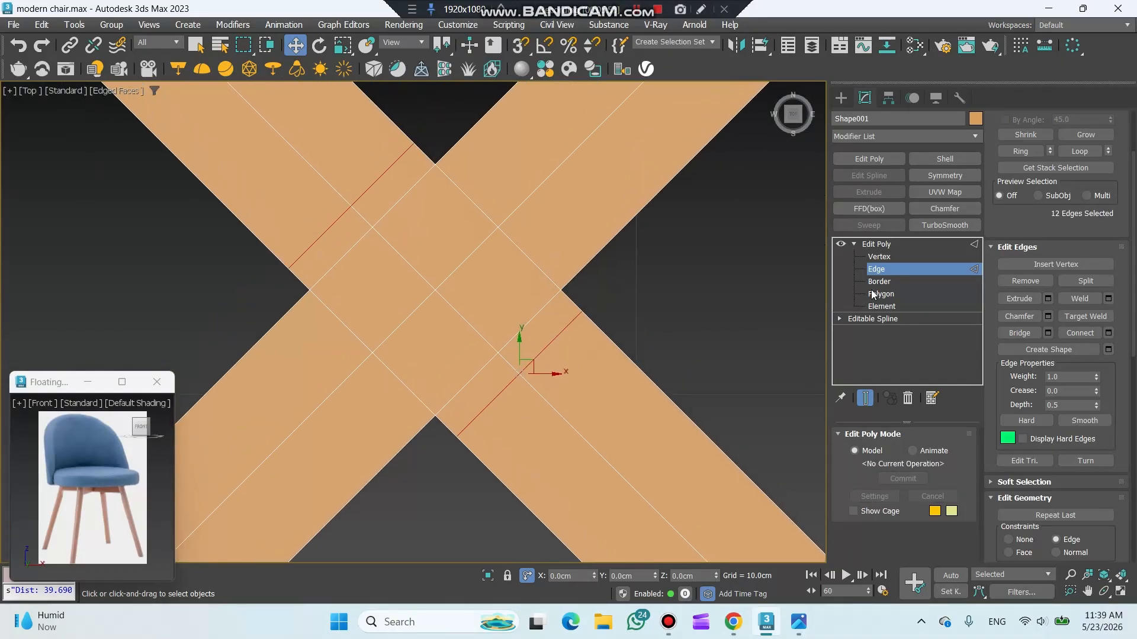
double_click(566, 327)
key(s)
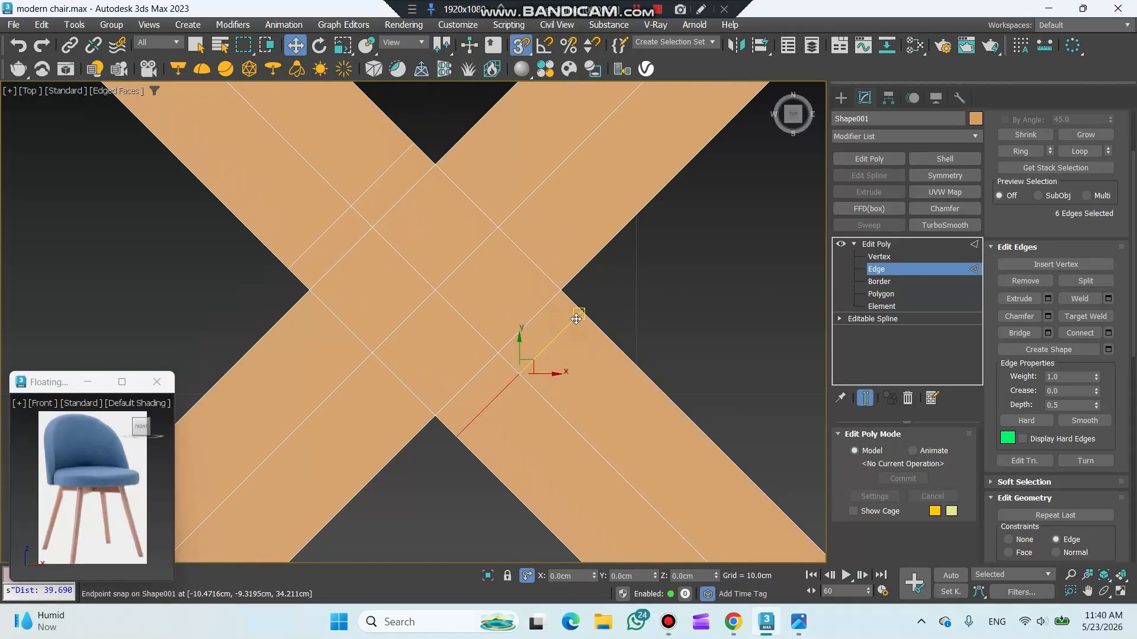
click(1016, 540)
click(529, 361)
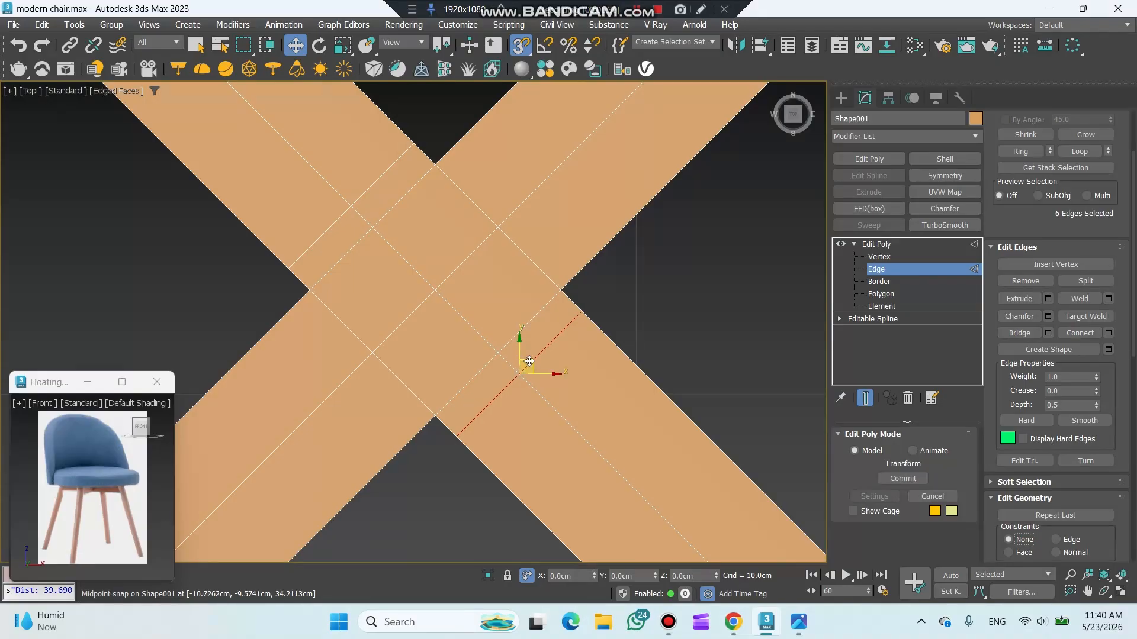
drag(529, 361, 386, 215)
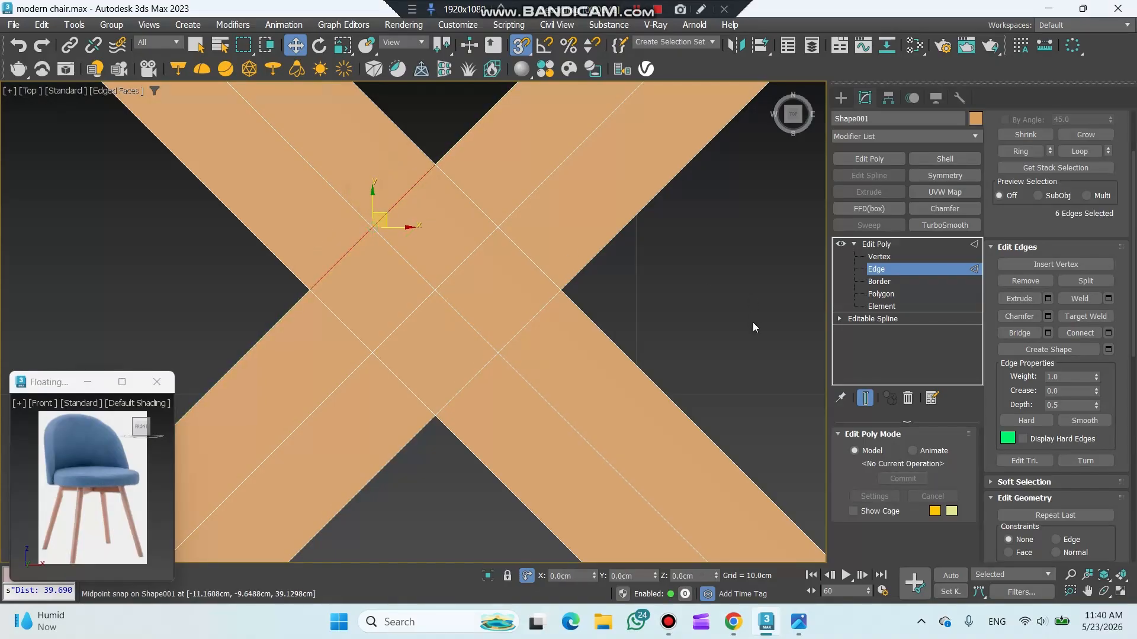
Step: Select the polygons of the other, unsplit diagonal rail and hide them
scroll(621, 302, down, 5)
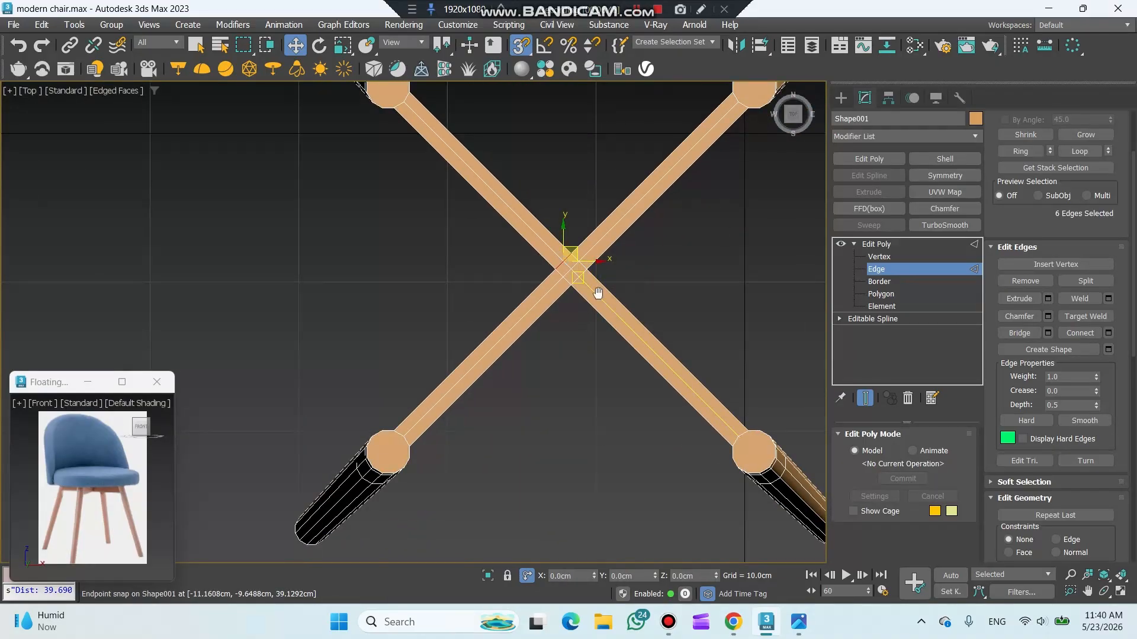
middle_drag(599, 294, 514, 363)
scroll(514, 364, down, 2)
click(881, 294)
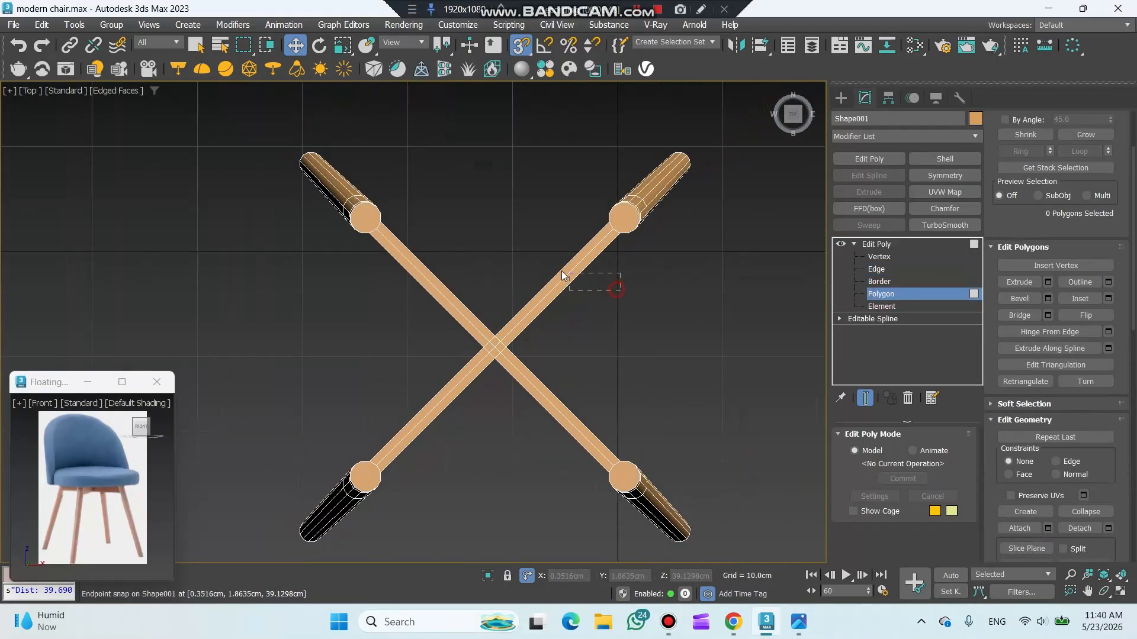
scroll(1100, 464, down, 3)
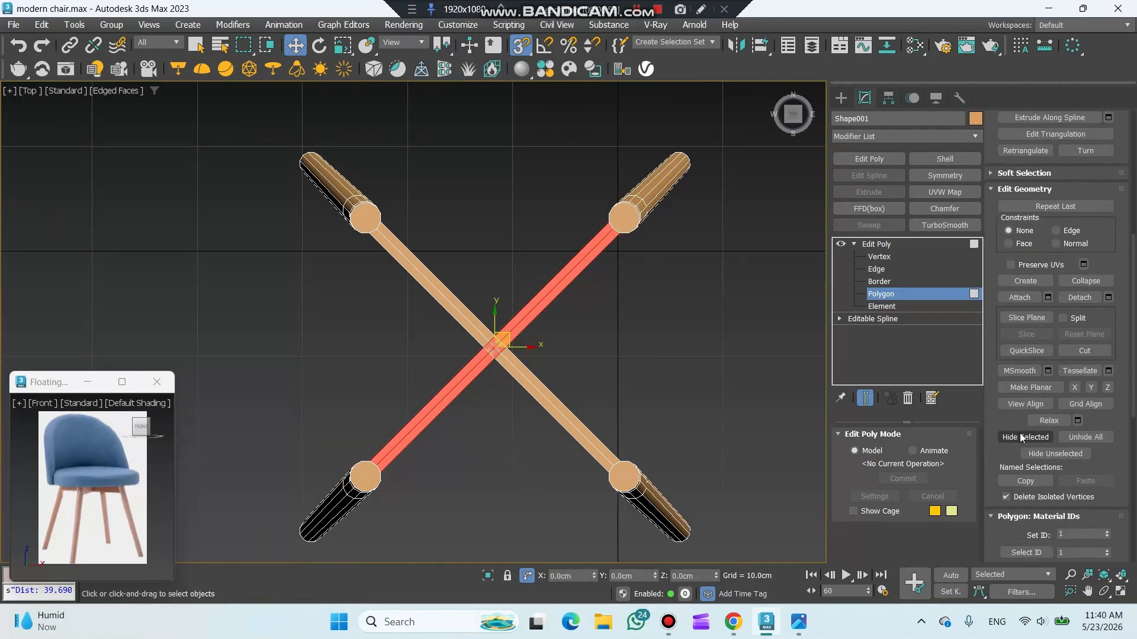
click(1021, 437)
Step: Delete the top and side polygons between the two edge loops at the middle of the visible rail
alt+middle_drag(483, 346, 528, 332)
scroll(528, 332, up, 5)
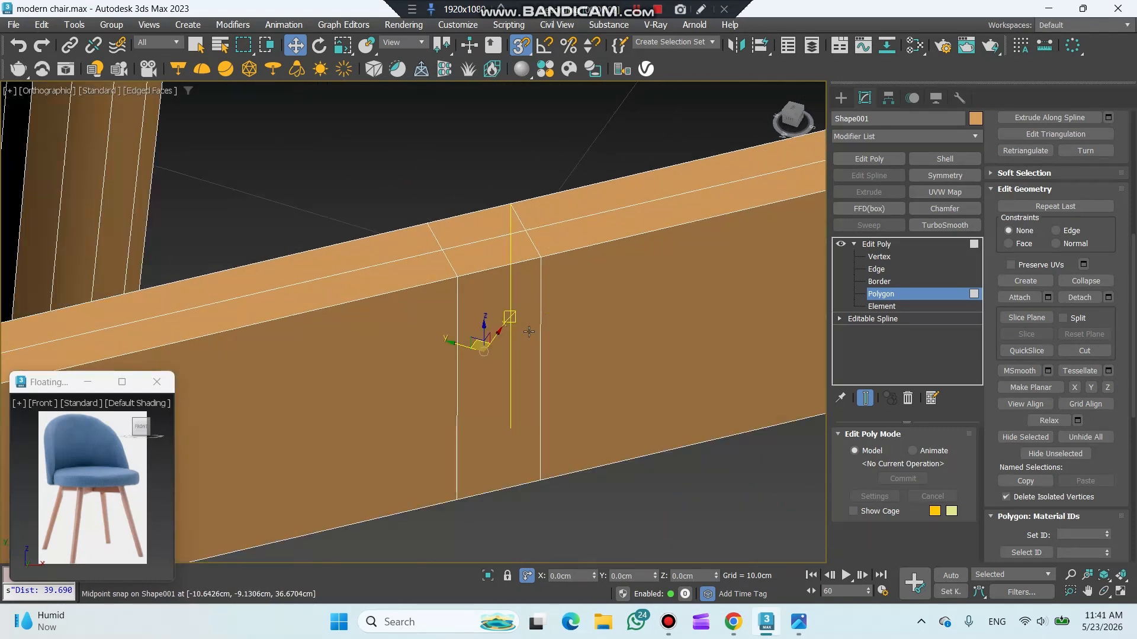
click(483, 234)
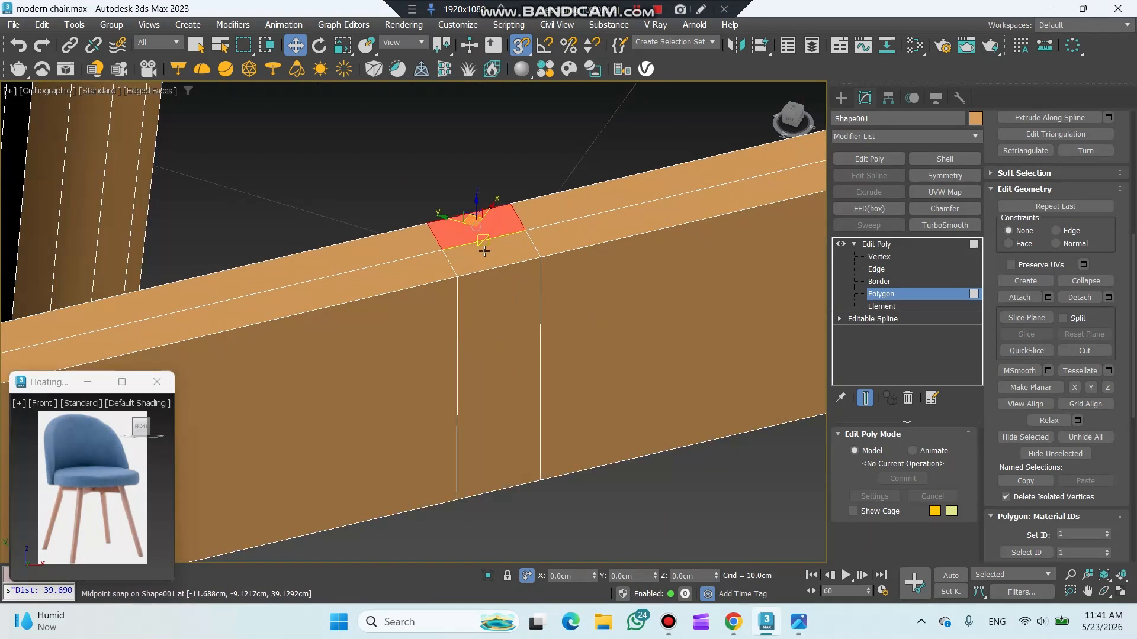
ctrl+click(487, 293)
key(Delete)
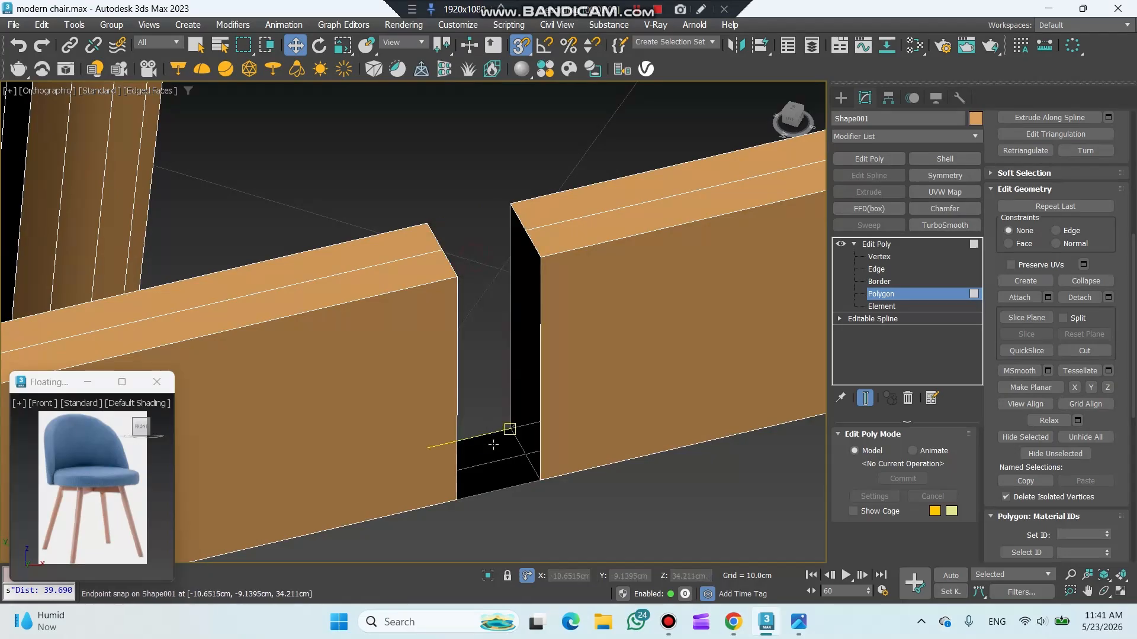
Step: Select the open borders on both sides of the gap in the split diagonal rail and cap them
click(879, 281)
drag(382, 531, 621, 161)
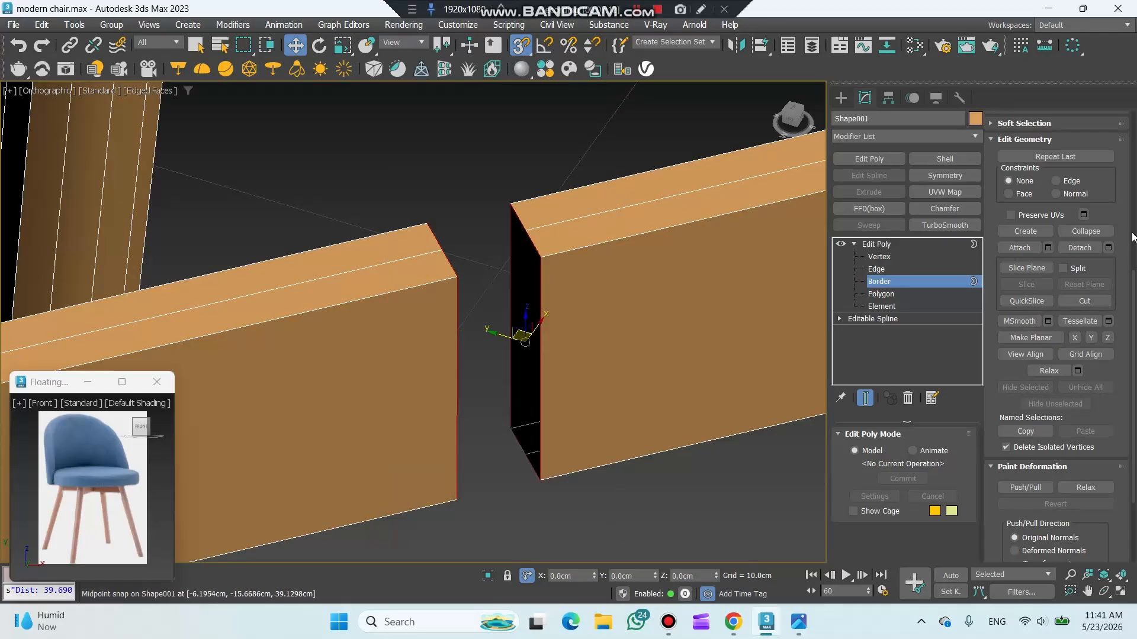
scroll(1102, 258, up, 2)
scroll(1102, 259, up, 3)
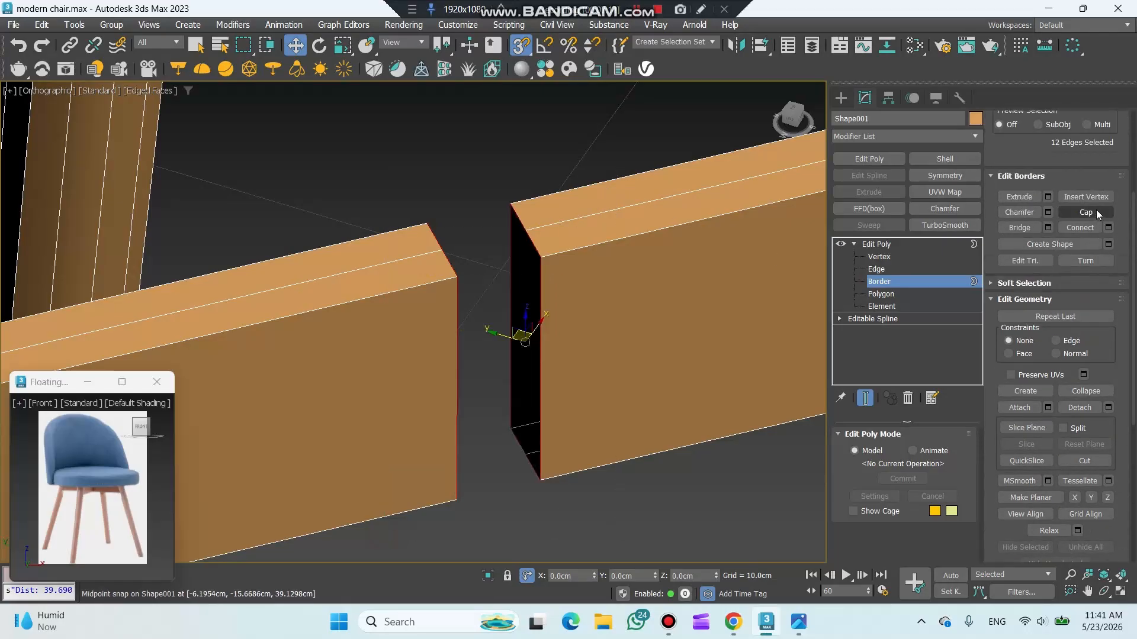
click(1096, 212)
scroll(656, 376, up, 2)
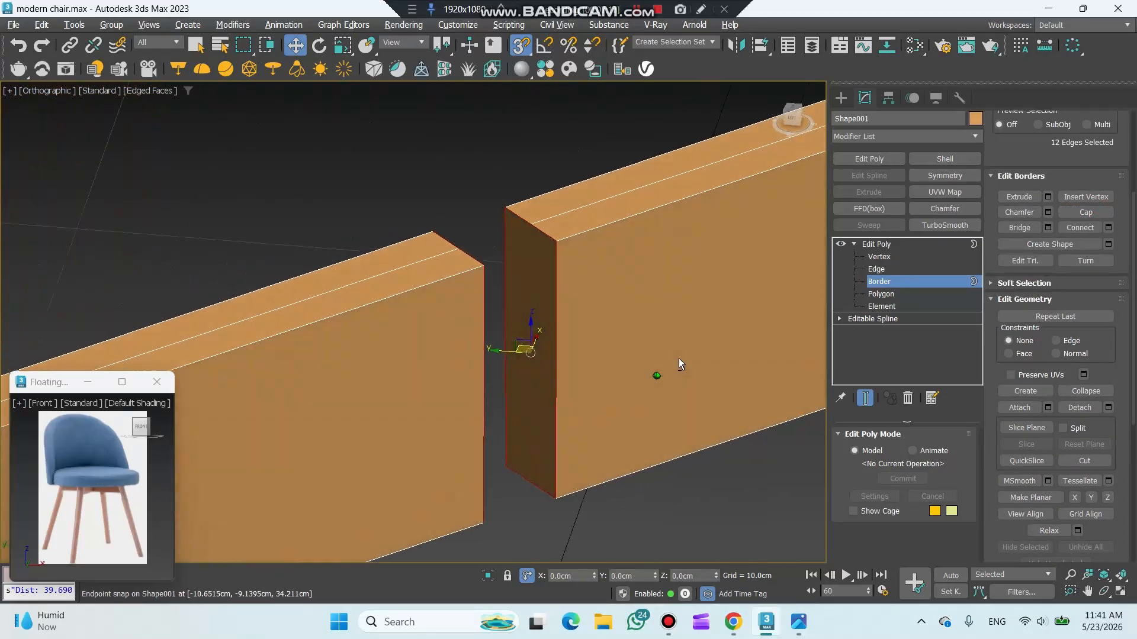
alt+middle_drag(678, 357, 598, 356)
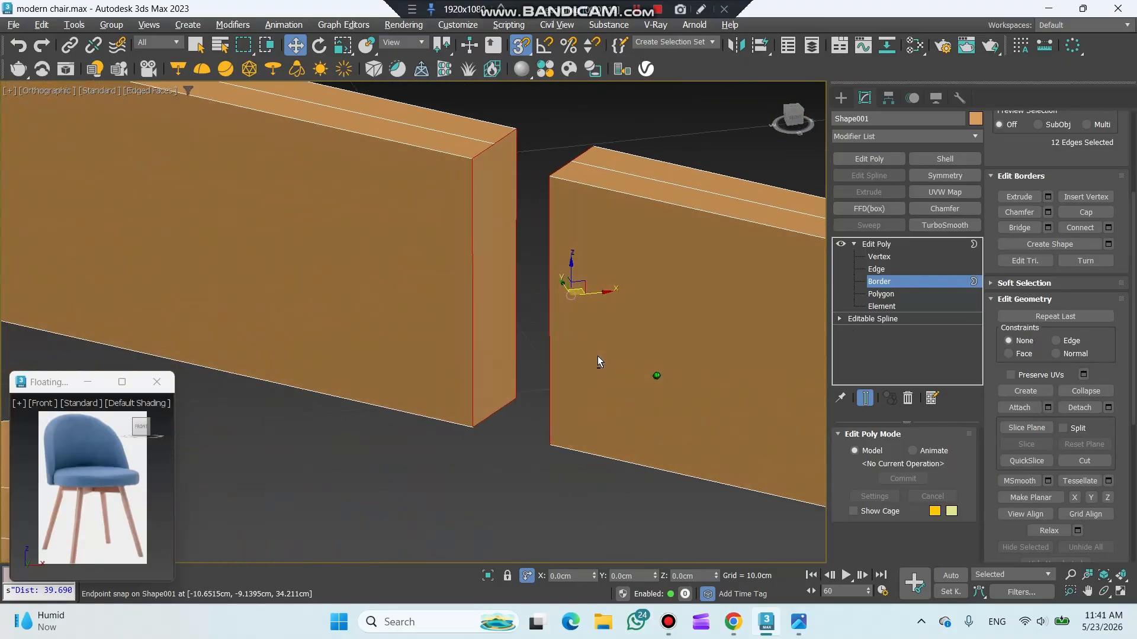
Step: Unhide all polygons of the chair frame so the hidden diagonal rail is shown again
click(882, 295)
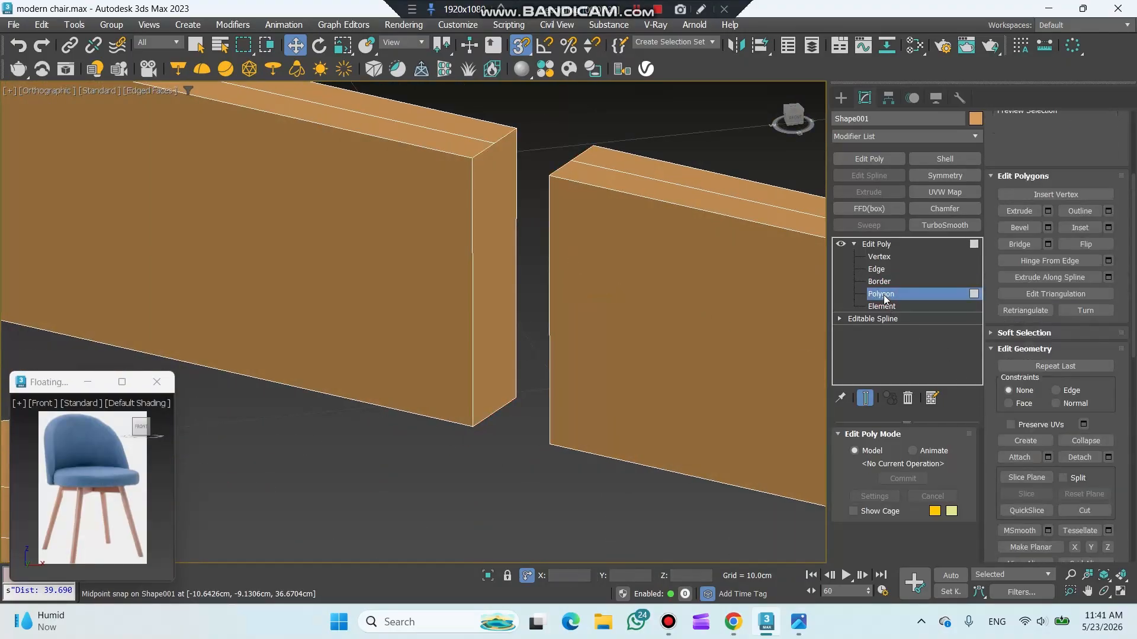
scroll(1102, 413, down, 1)
scroll(1103, 413, down, 3)
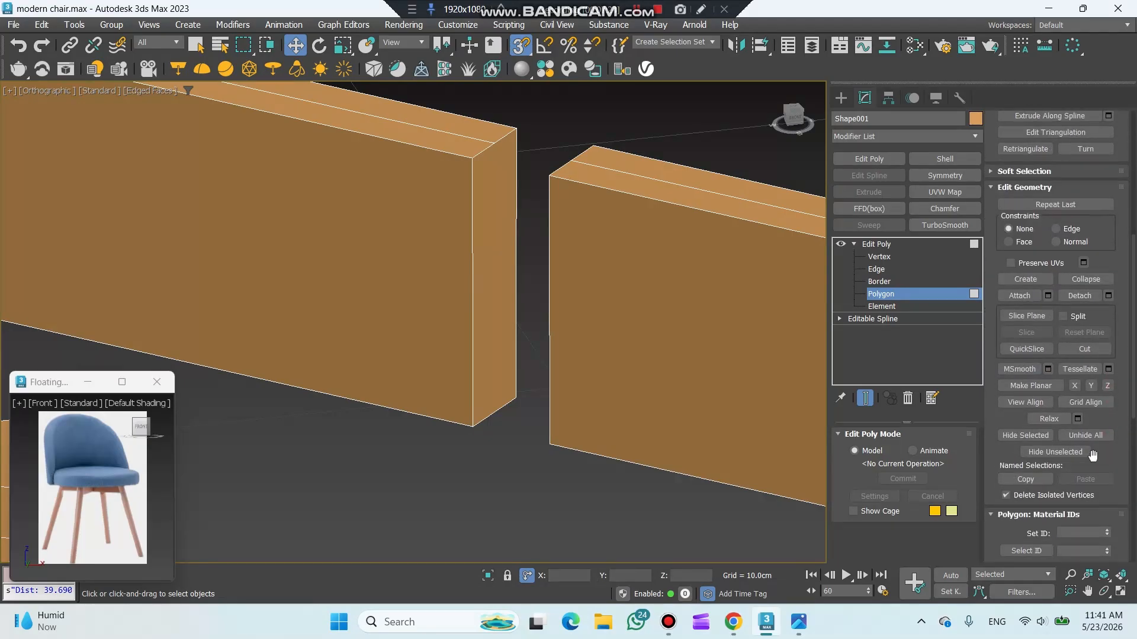
click(1092, 439)
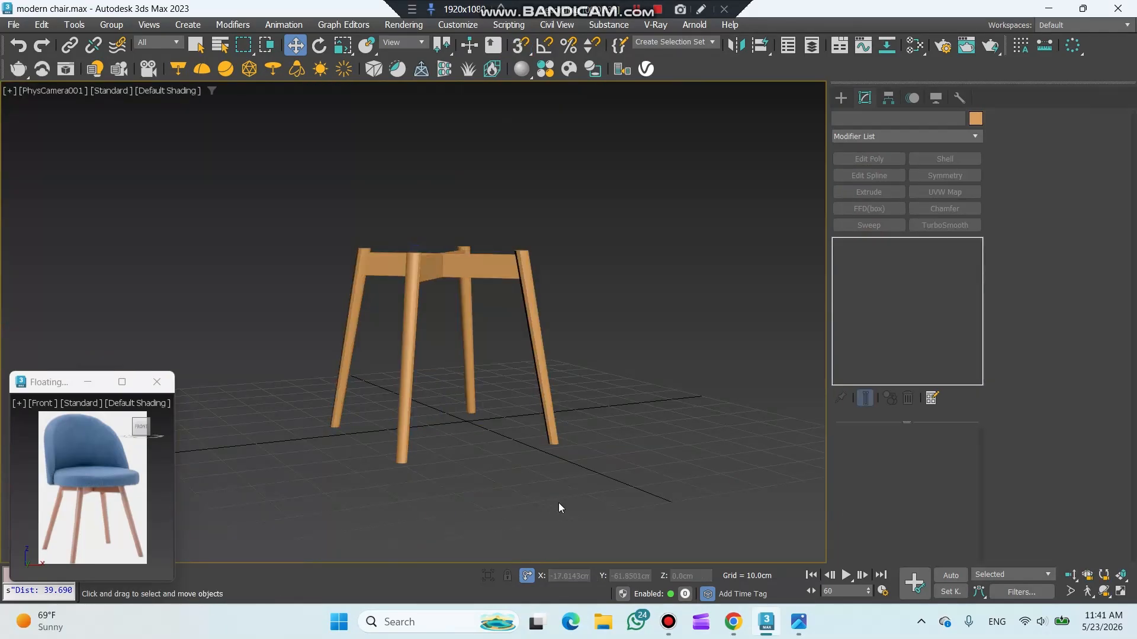
Step: Select all polygons of the leg frame, clear their smoothing groups, and auto smooth them at 45.0
click(544, 350)
key(p)
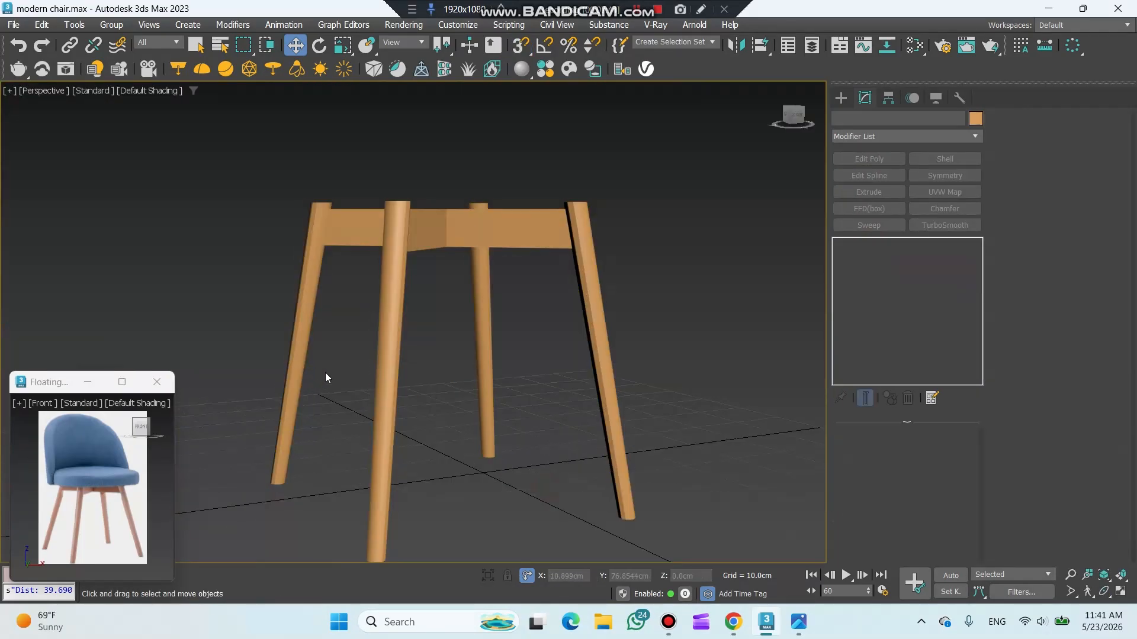
click(611, 474)
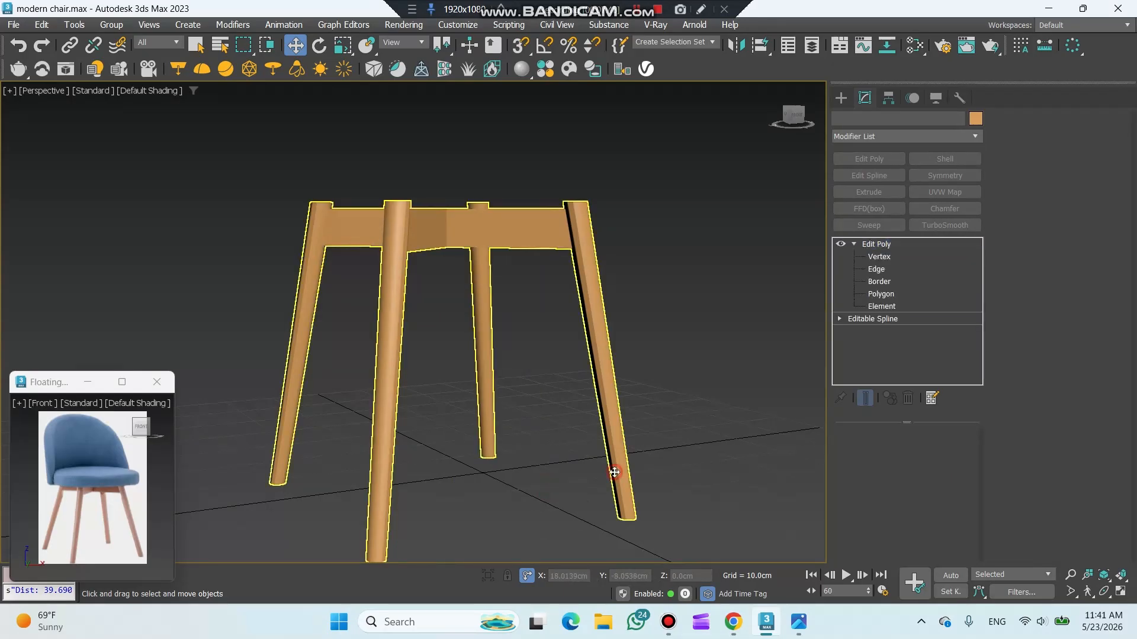
click(881, 294)
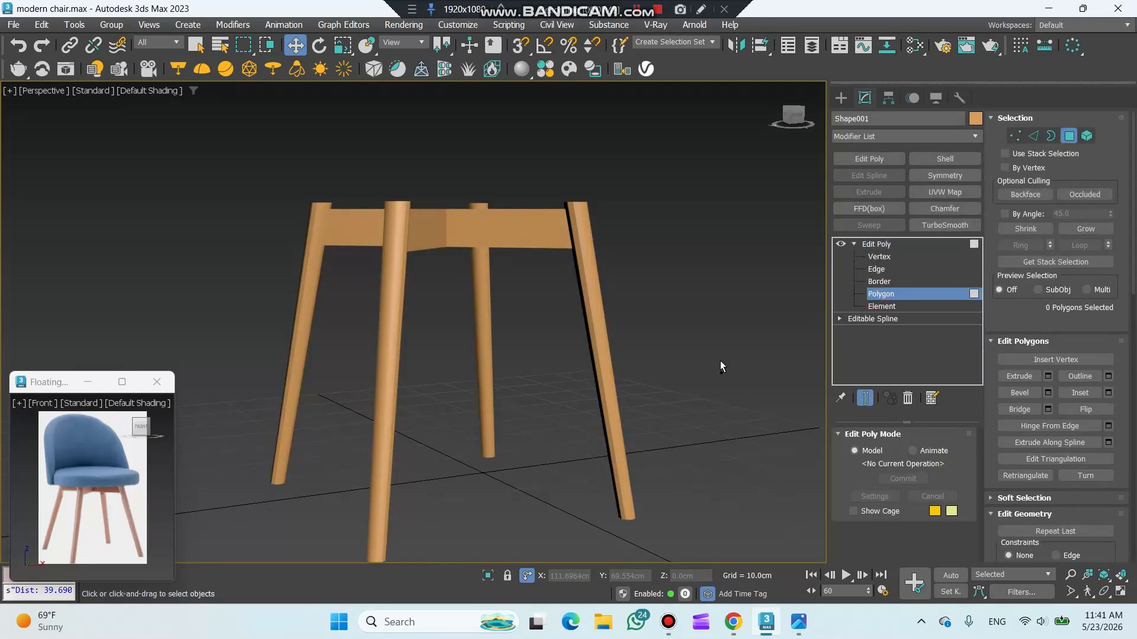
key(ctrl+a)
scroll(987, 477, down, 5)
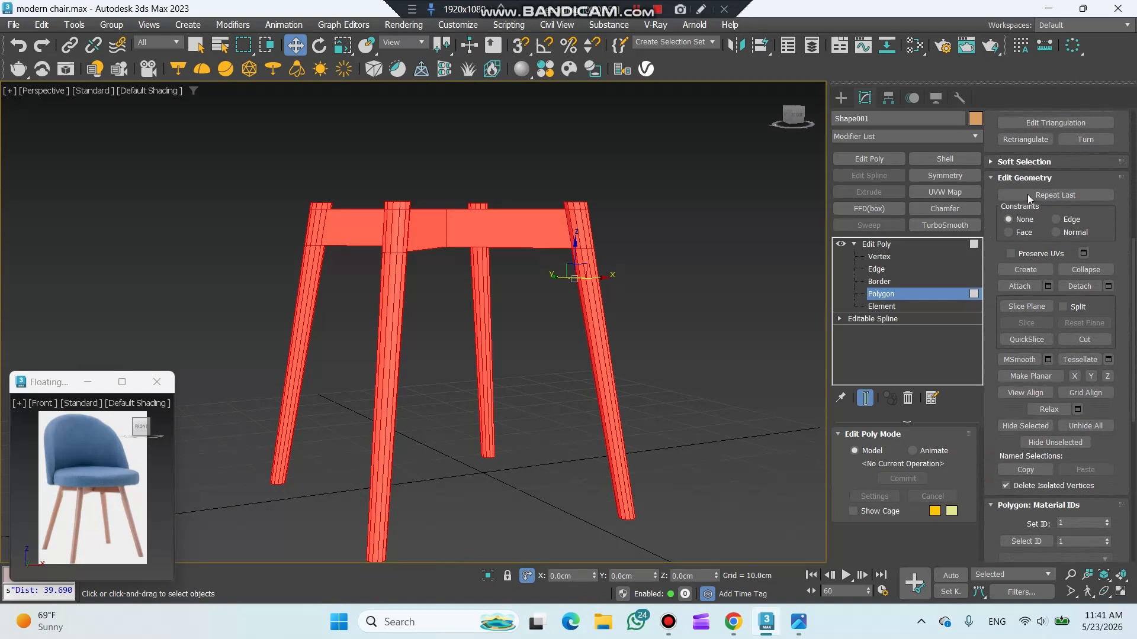
scroll(998, 445, down, 5)
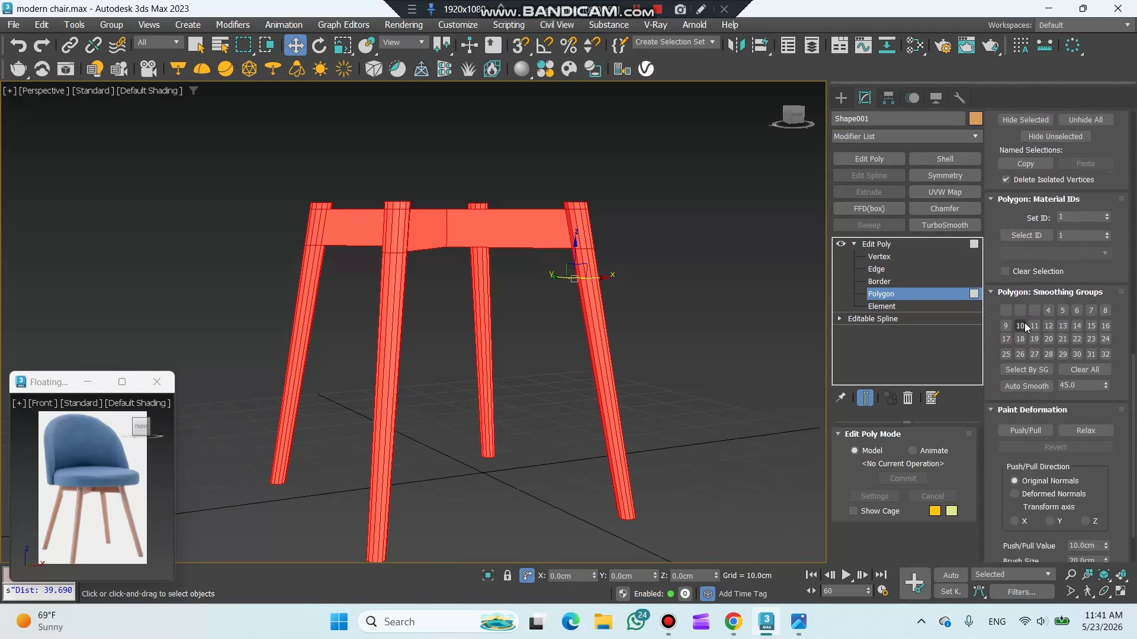
click(1090, 369)
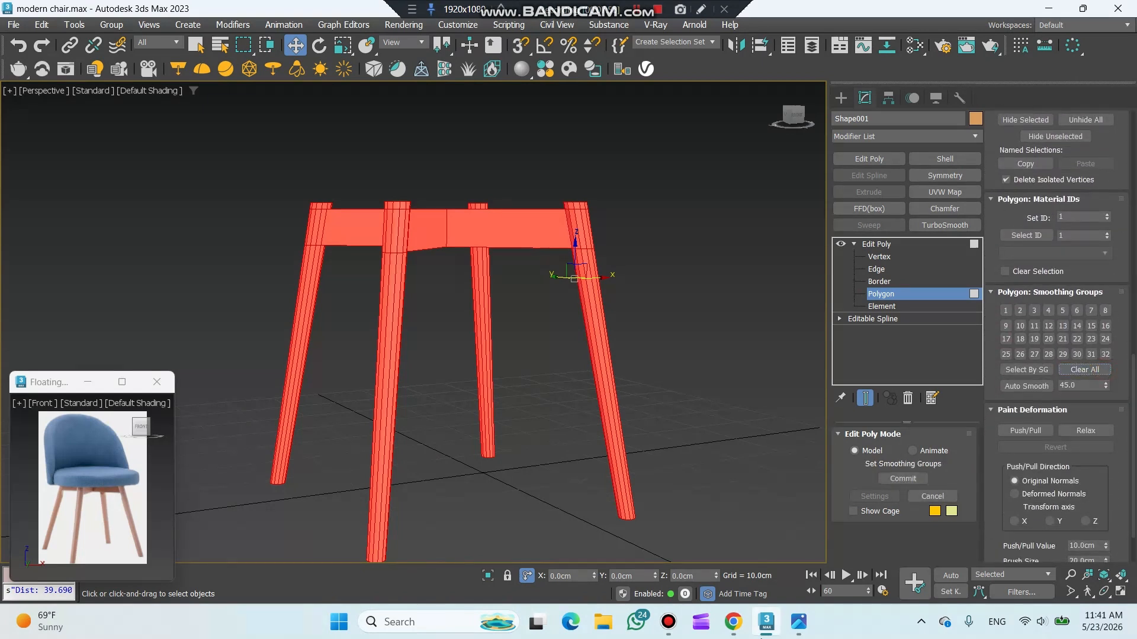
click(1035, 386)
click(701, 297)
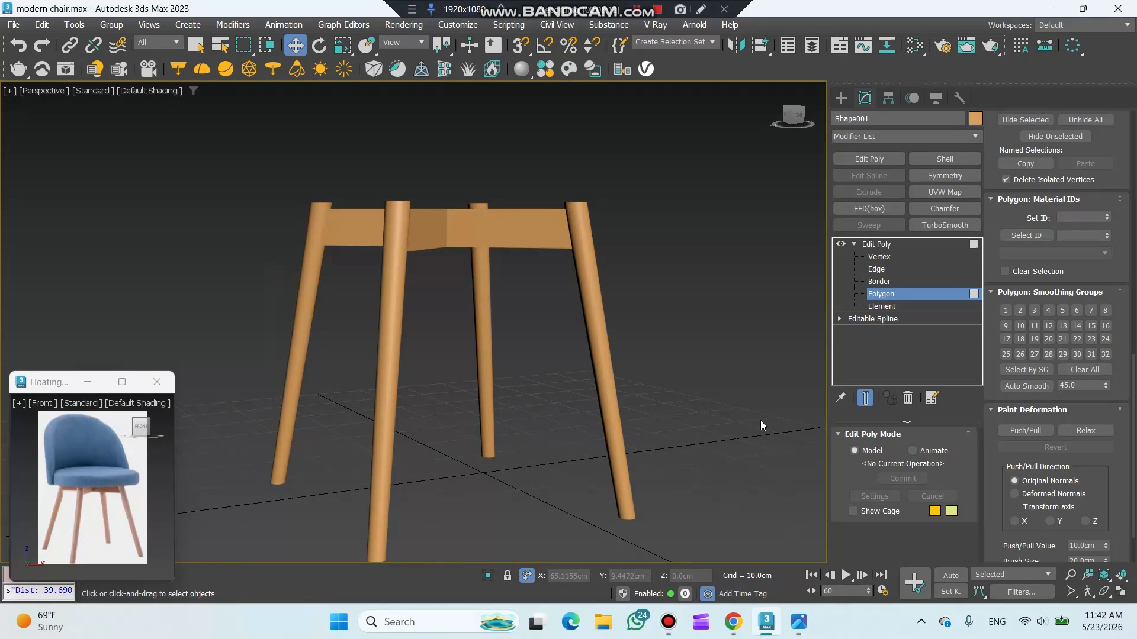
key(c)
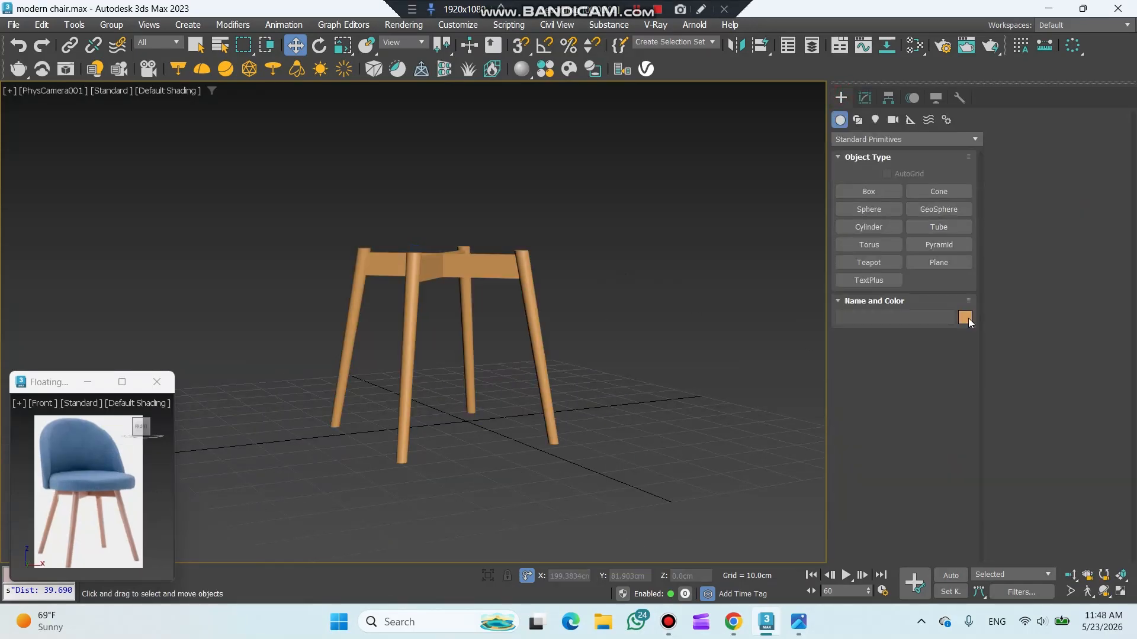
Step: Set the color for new objects to the custom blue
click(964, 317)
click(833, 360)
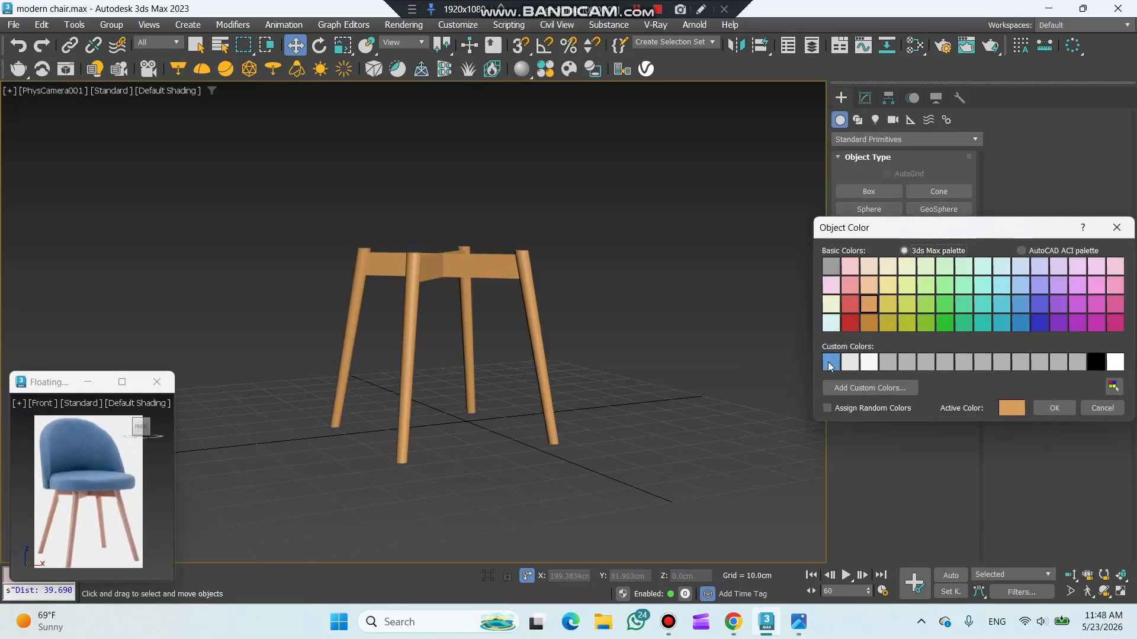
click(1050, 404)
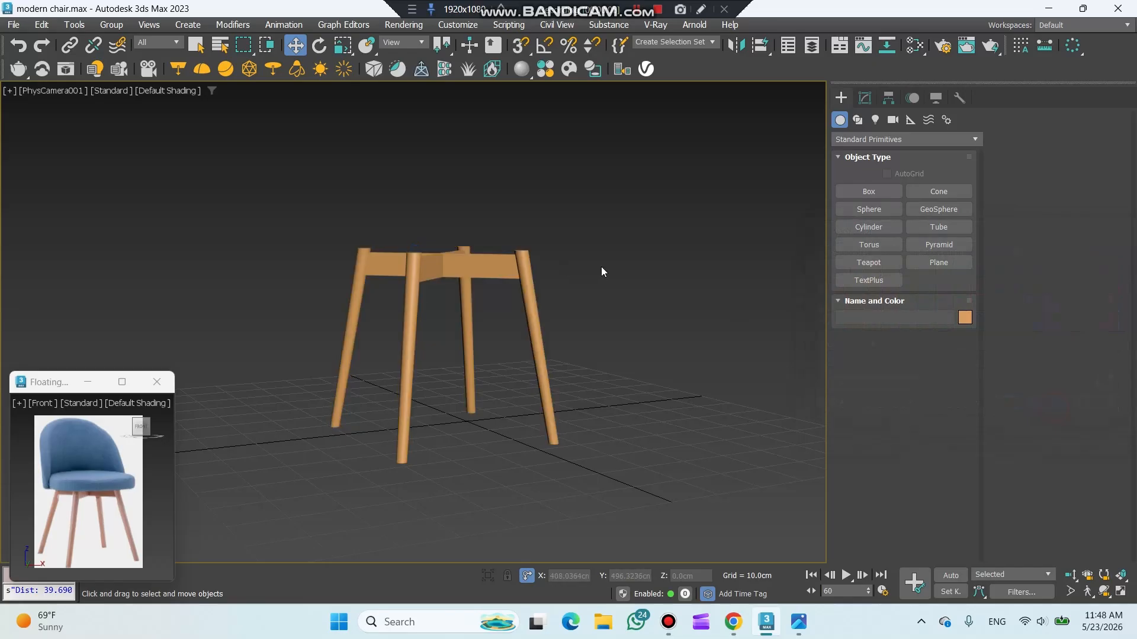
Step: In the top view with snapping on, draw a cylinder of about 18.8 cm radius centered on the crossing of the diagonal rails
key(t)
click(579, 137)
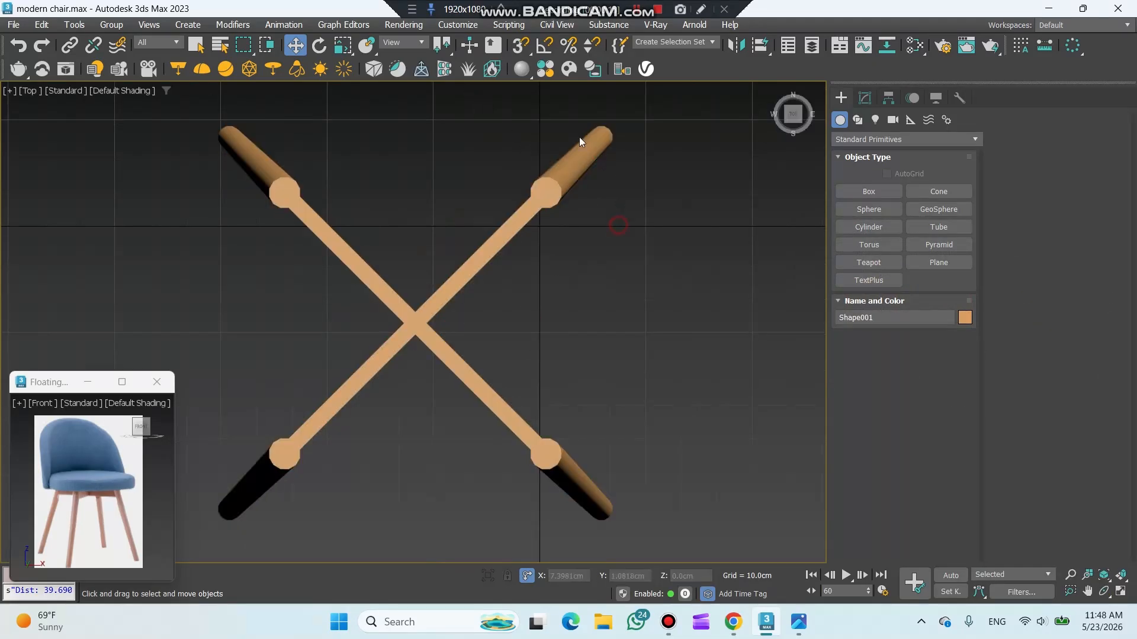
click(521, 47)
click(869, 228)
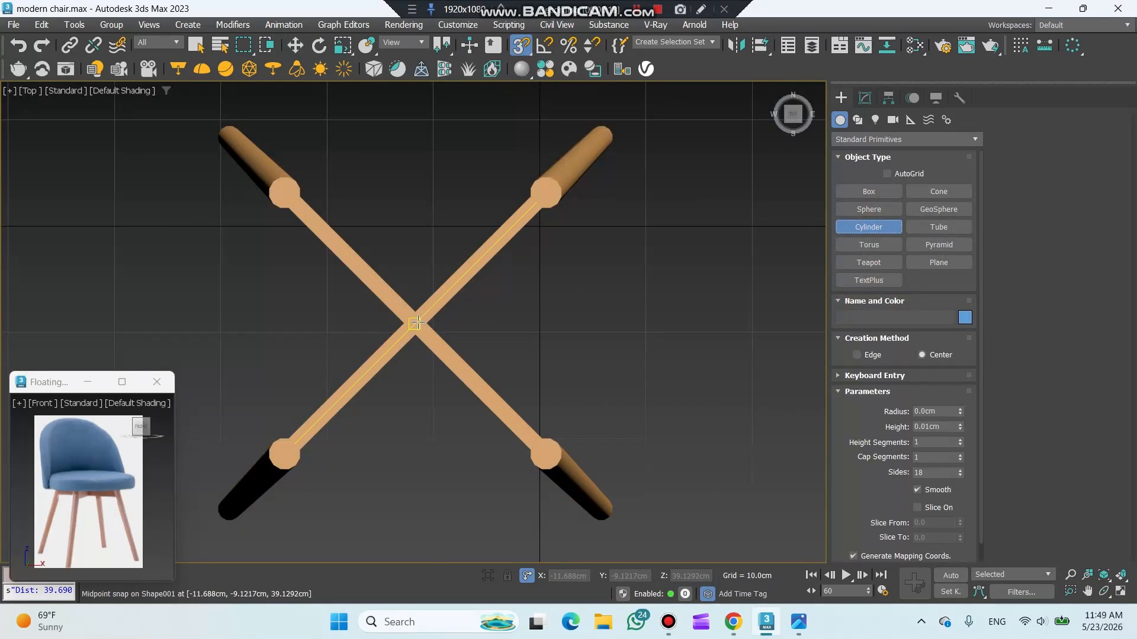
drag(415, 322, 563, 187)
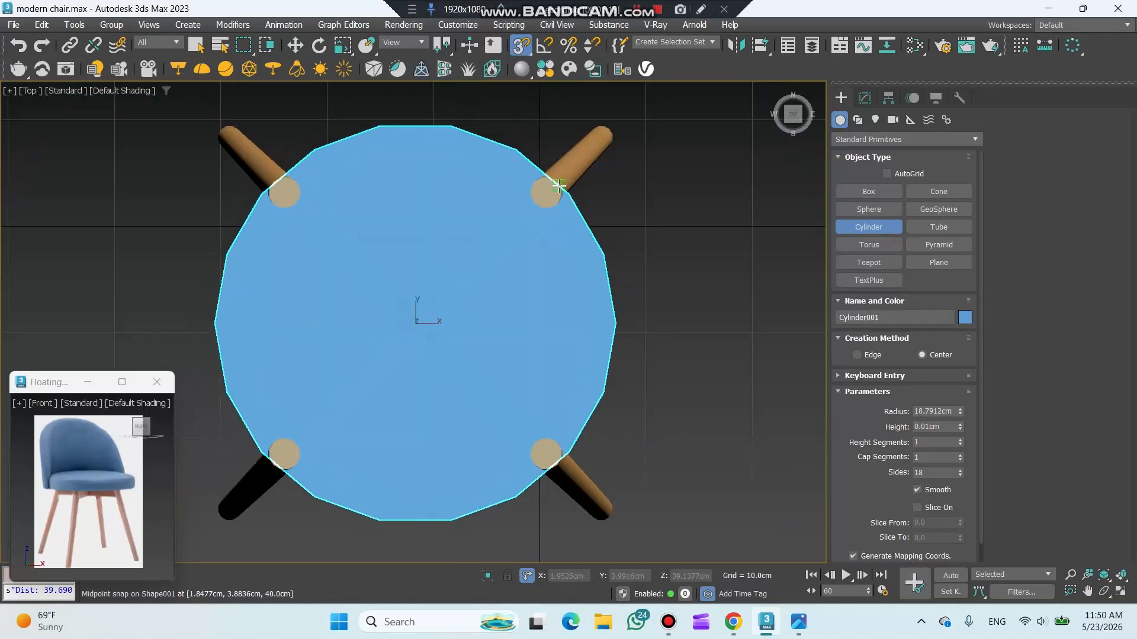
Step: Set the seat cylinder's radius to 22 cm, height to 6 cm, cap segments to 2 and sides to 70, and show edged faces
click(929, 413)
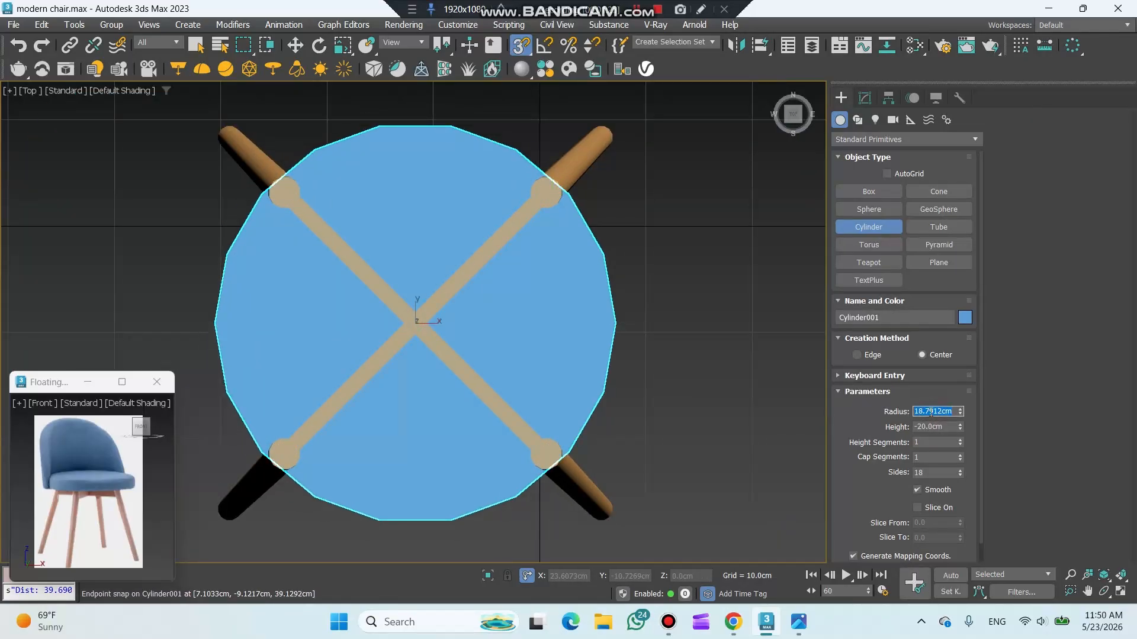
text(22)
key(Tab)
text(6)
key(Tab)
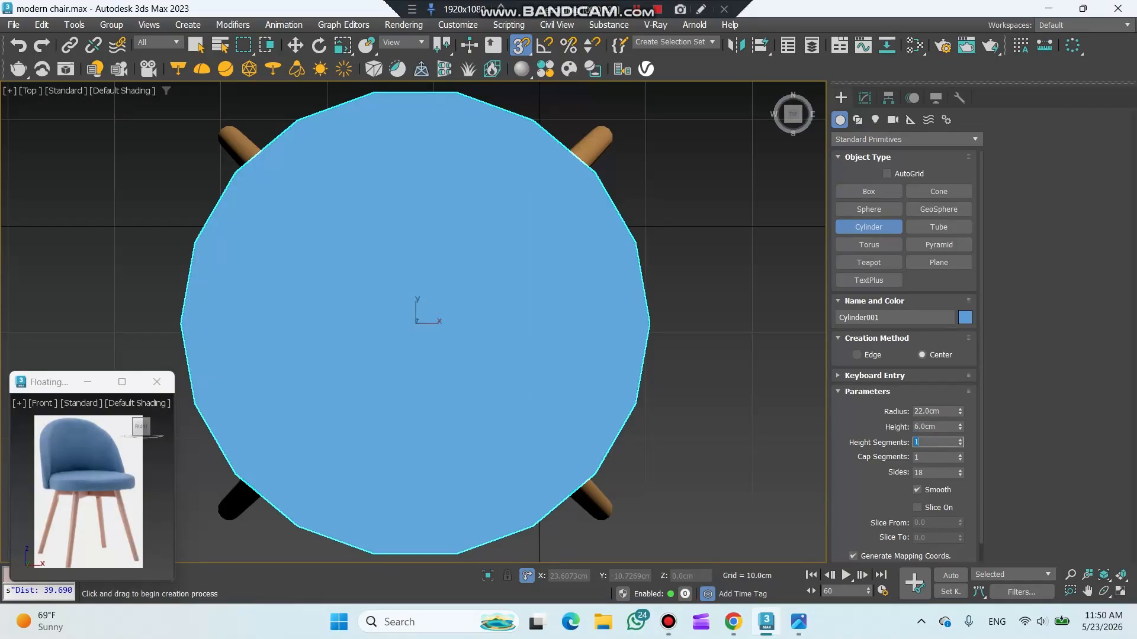
key(Tab)
key(Return)
key(w)
key(F4)
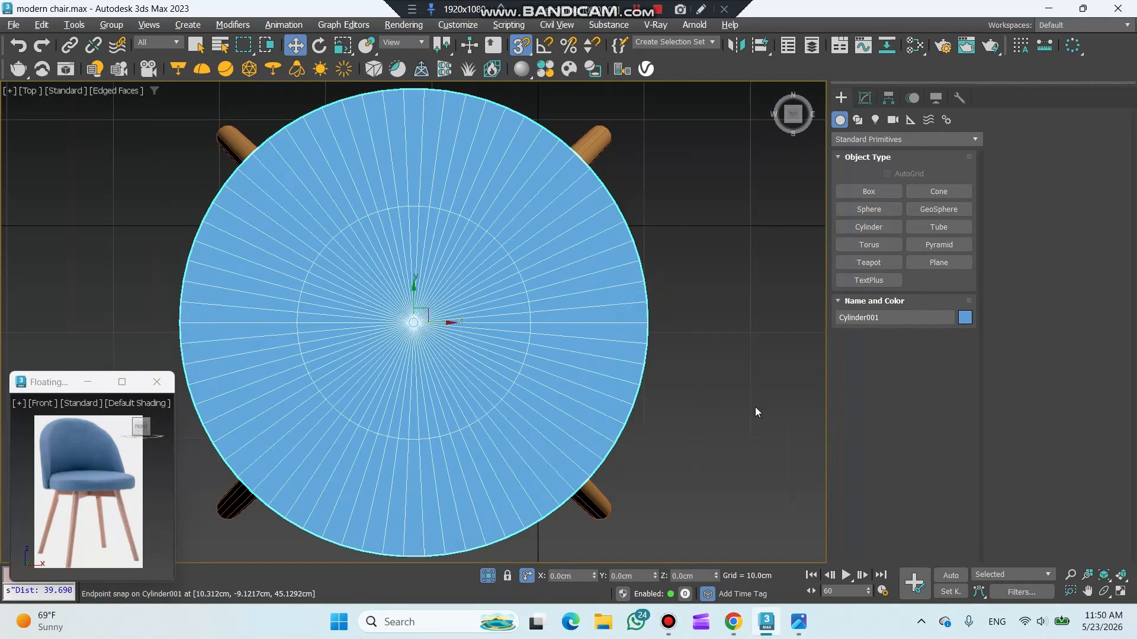
Step: Add an Edit Poly modifier to the seat cylinder and select the edge loop around its top rim
alt+middle_drag(755, 411, 681, 370)
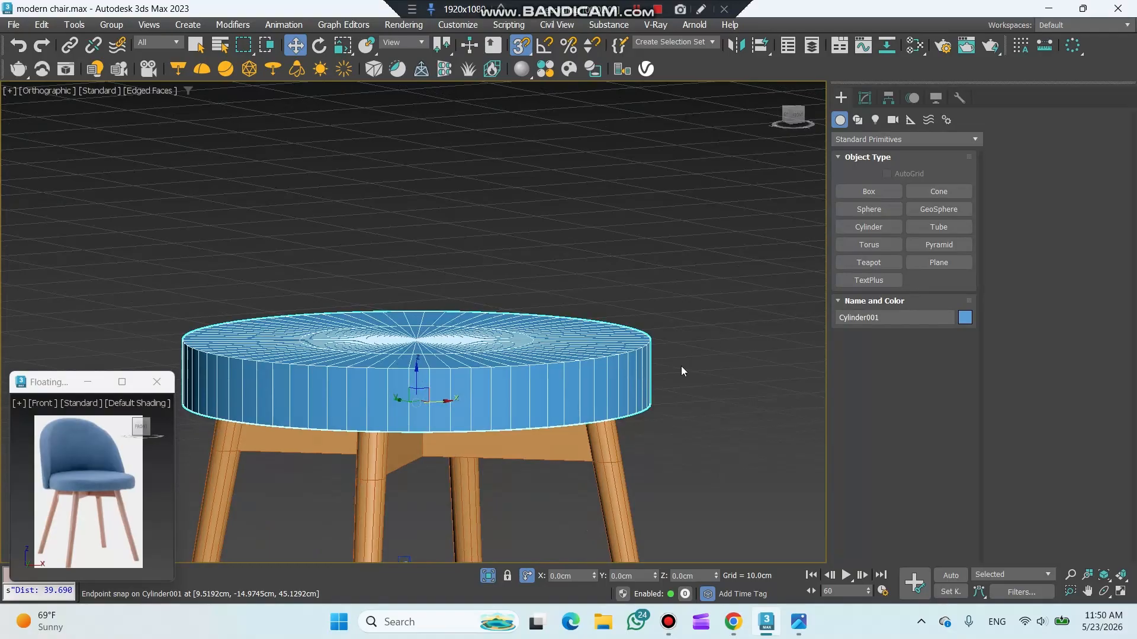
middle_drag(632, 401, 679, 390)
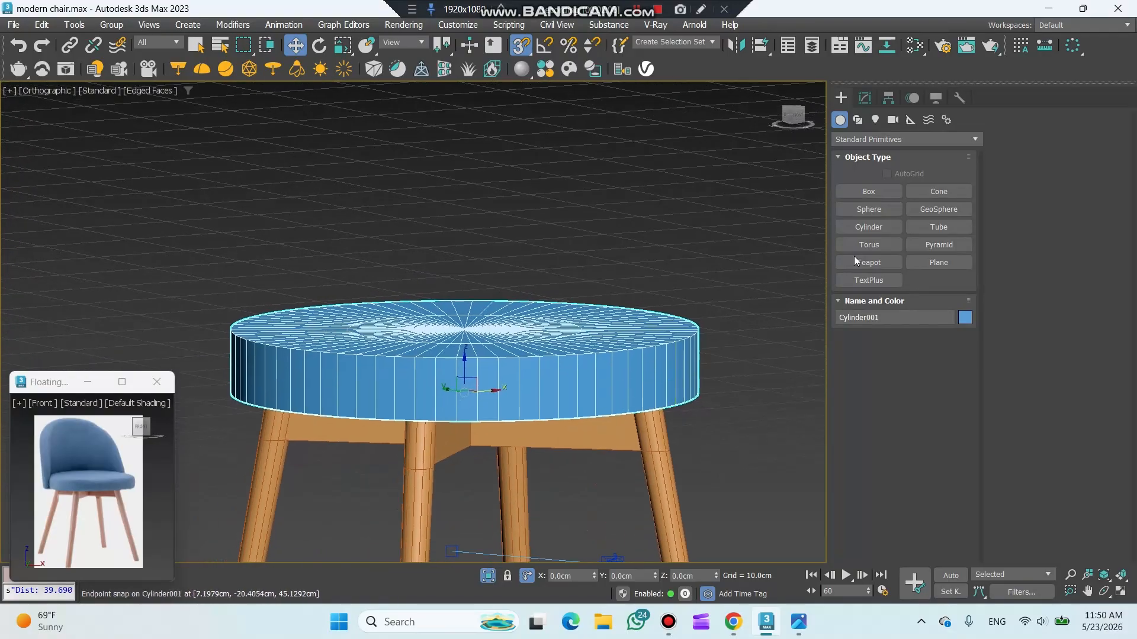
click(865, 98)
scroll(75, 473, up, 4)
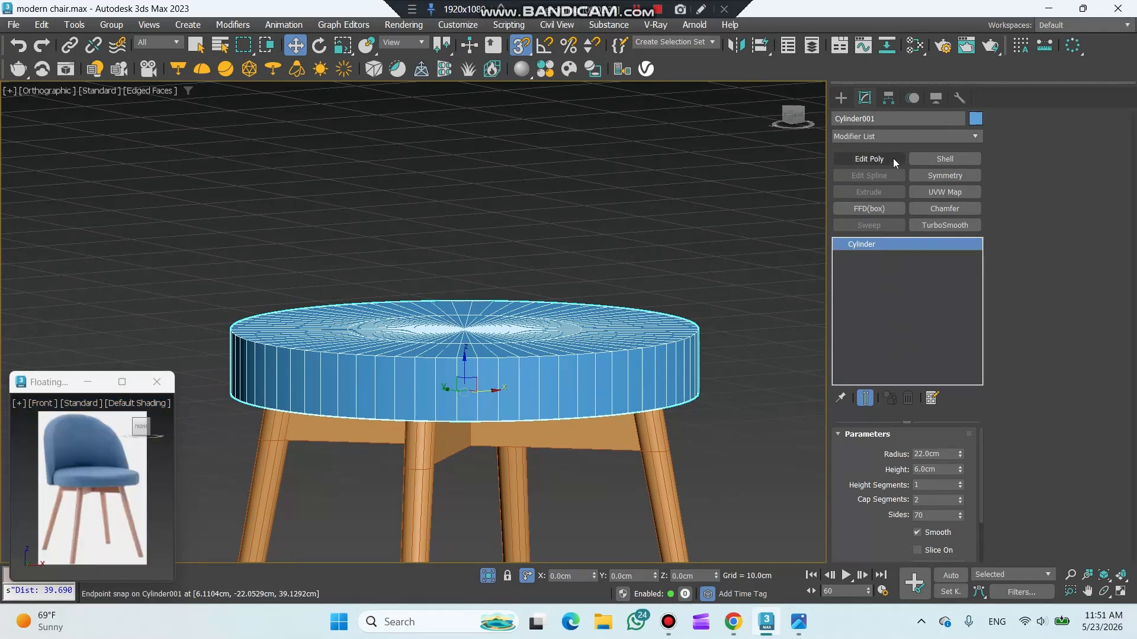
click(891, 159)
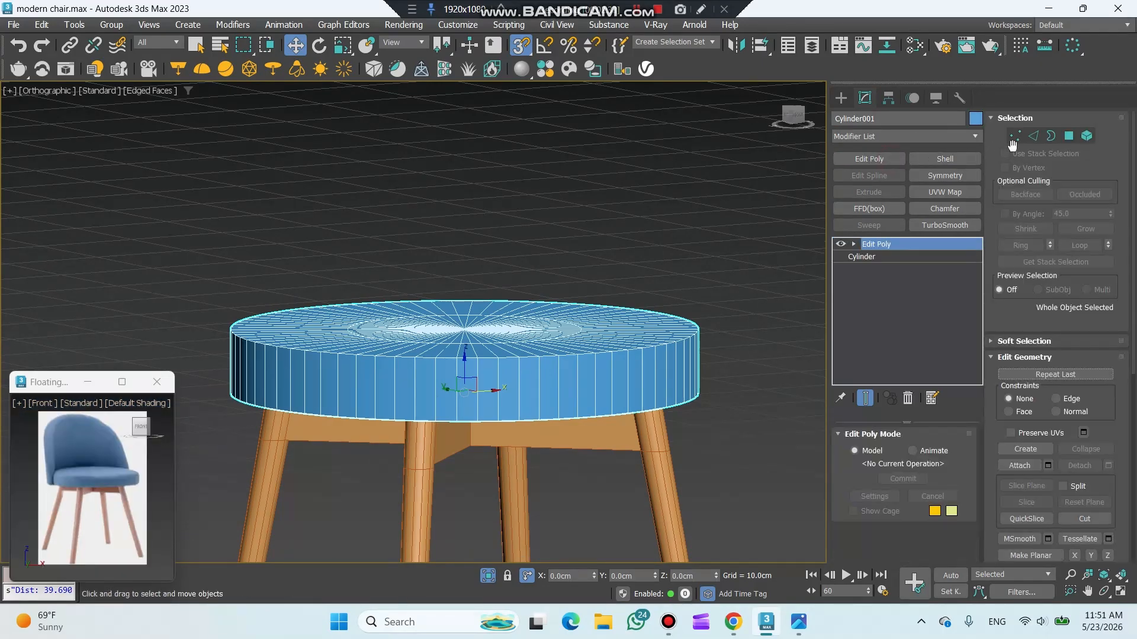
click(1033, 136)
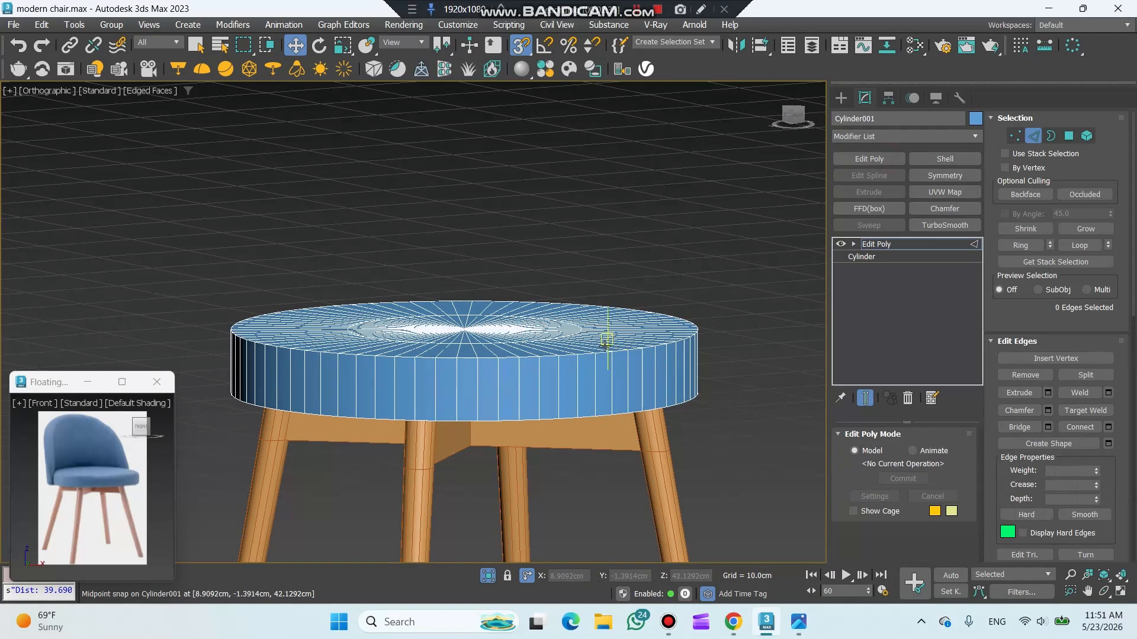
double_click(566, 356)
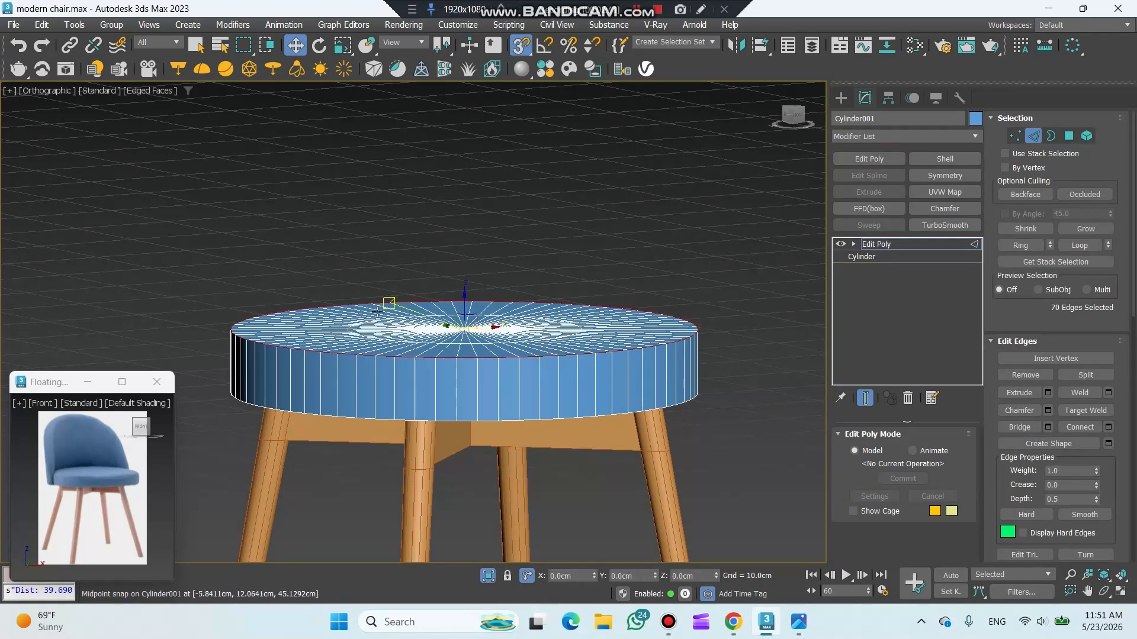
Step: Set the base cylinder's cap segments to 1 and return to the edge level of its Edit Poly modifier
click(900, 261)
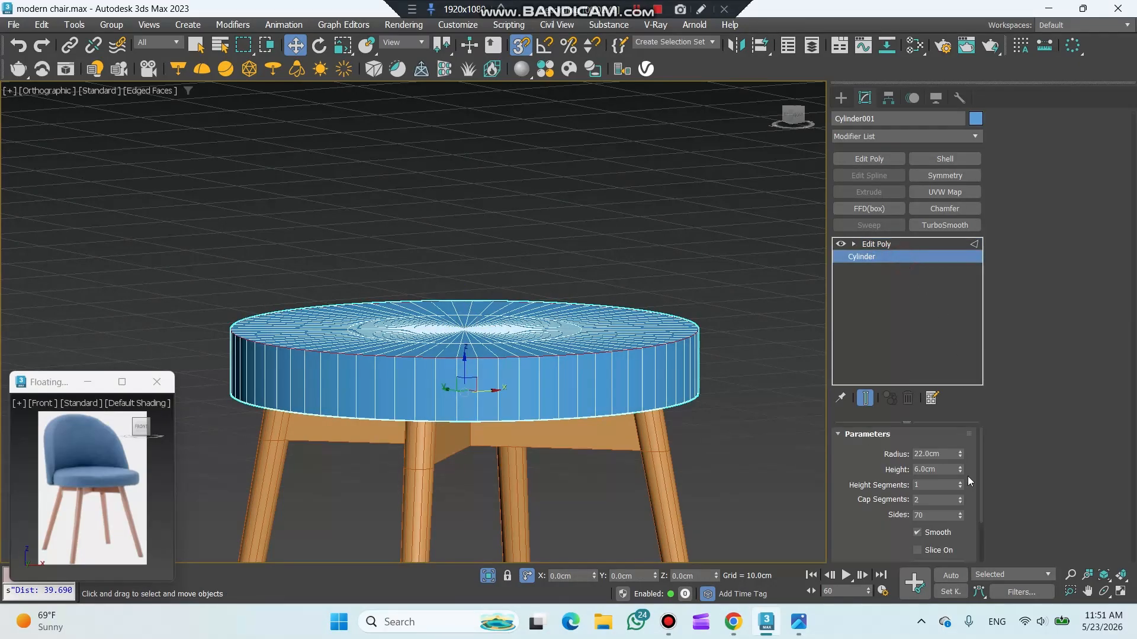
click(962, 502)
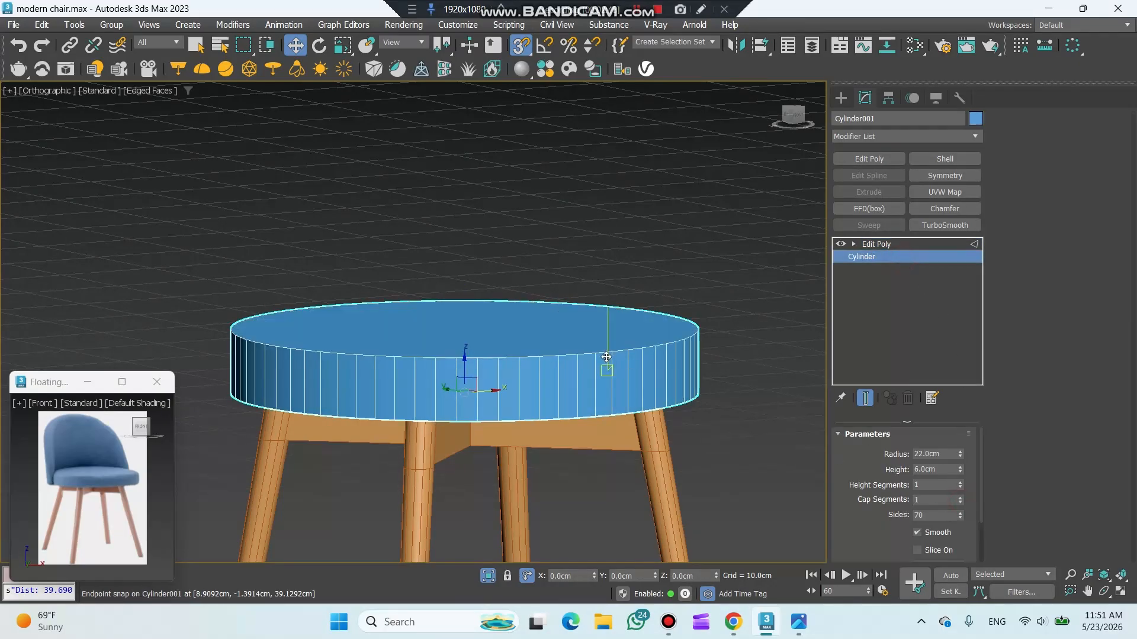
click(855, 244)
click(876, 269)
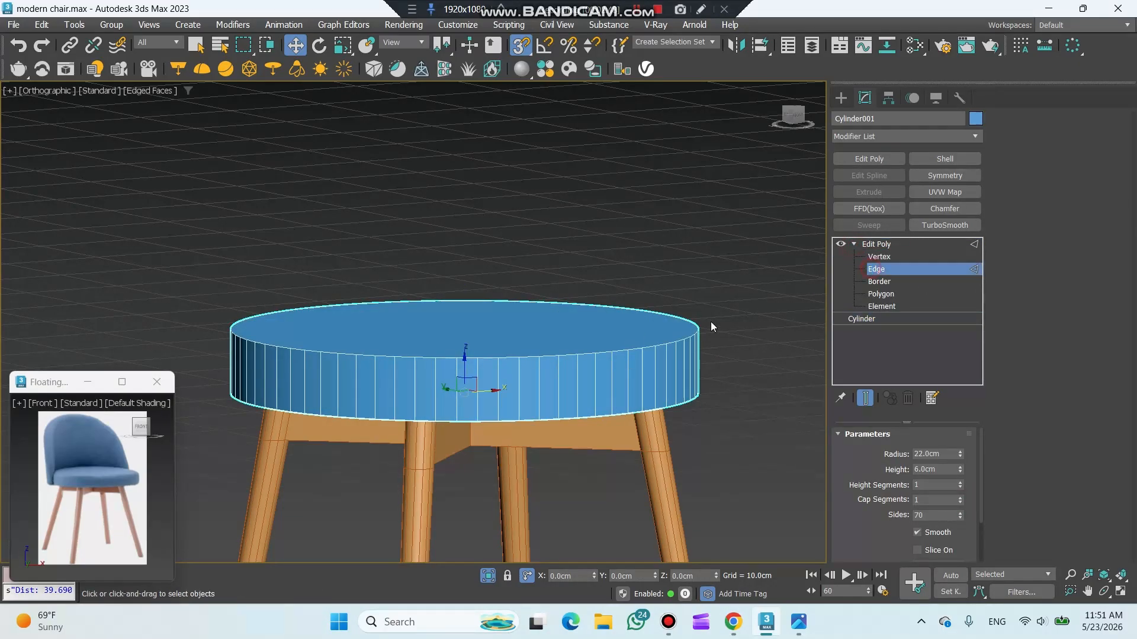
Step: Select the seat's top polygon and convert the selection to its surrounding rim edges
click(664, 342)
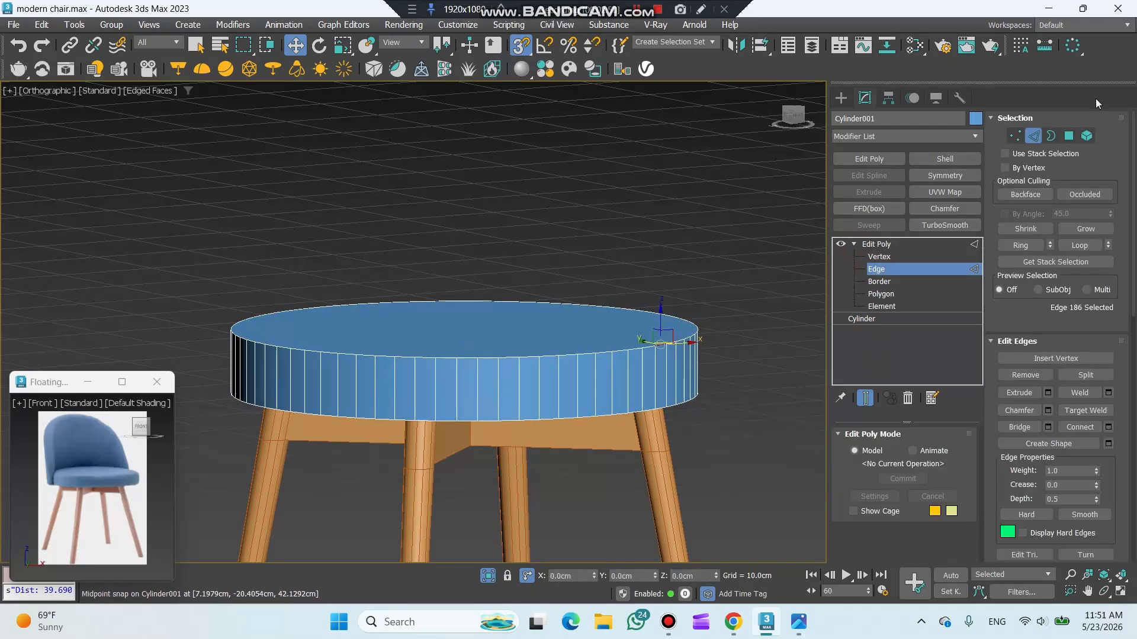
click(881, 294)
click(637, 329)
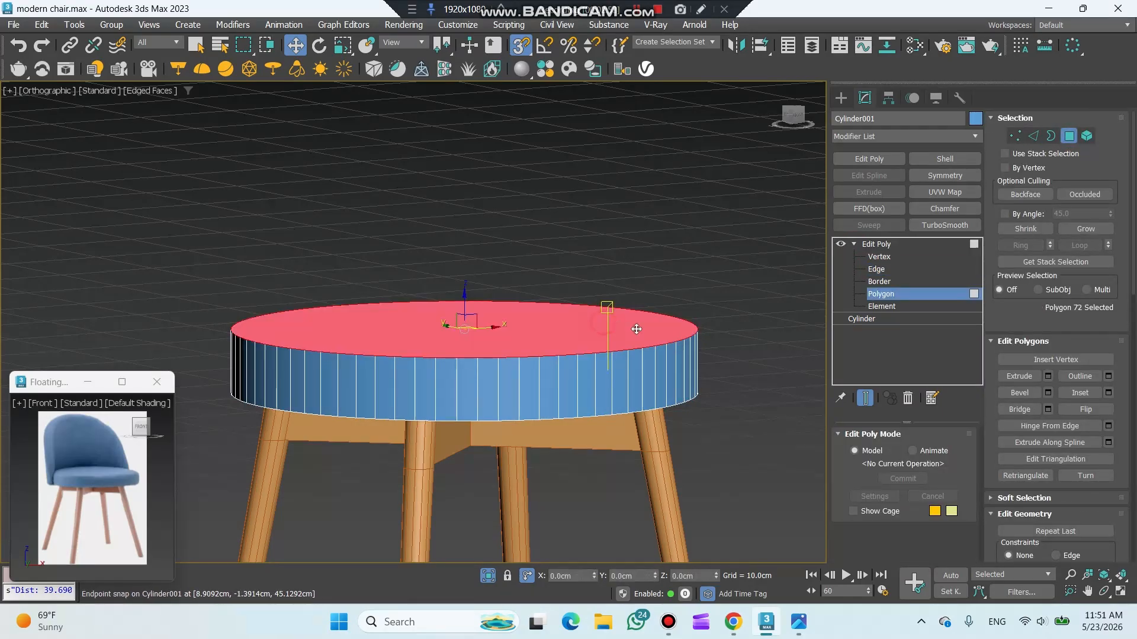
ctrl+click(1032, 136)
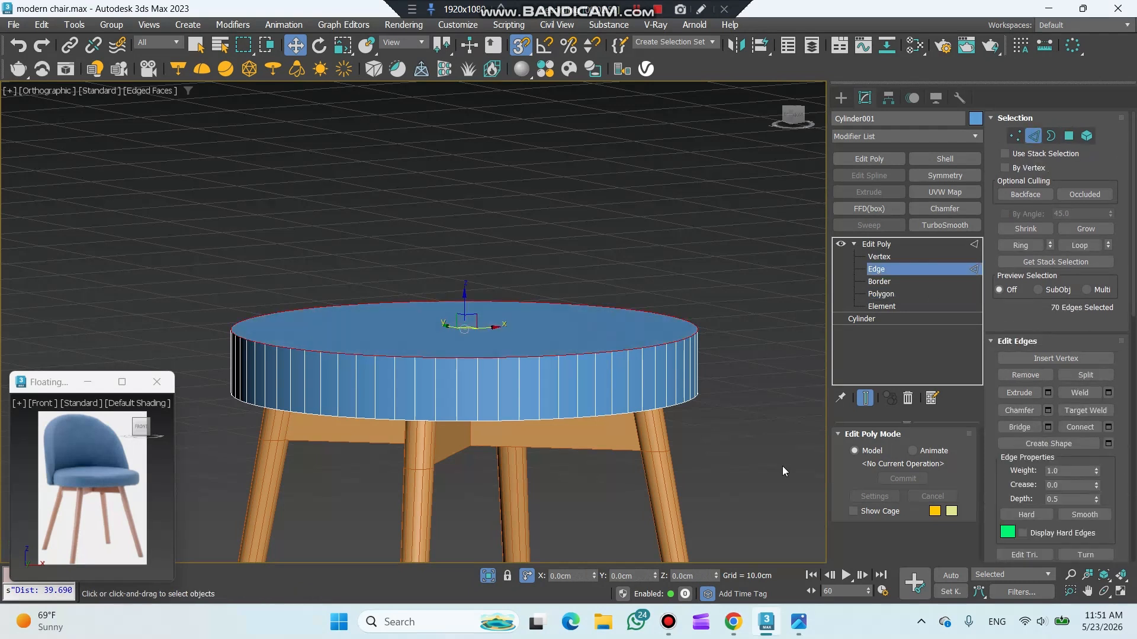
Step: Set the base cylinder's cap segments to 2 and select the edge loops around the seat's upper and lower rims
click(861, 318)
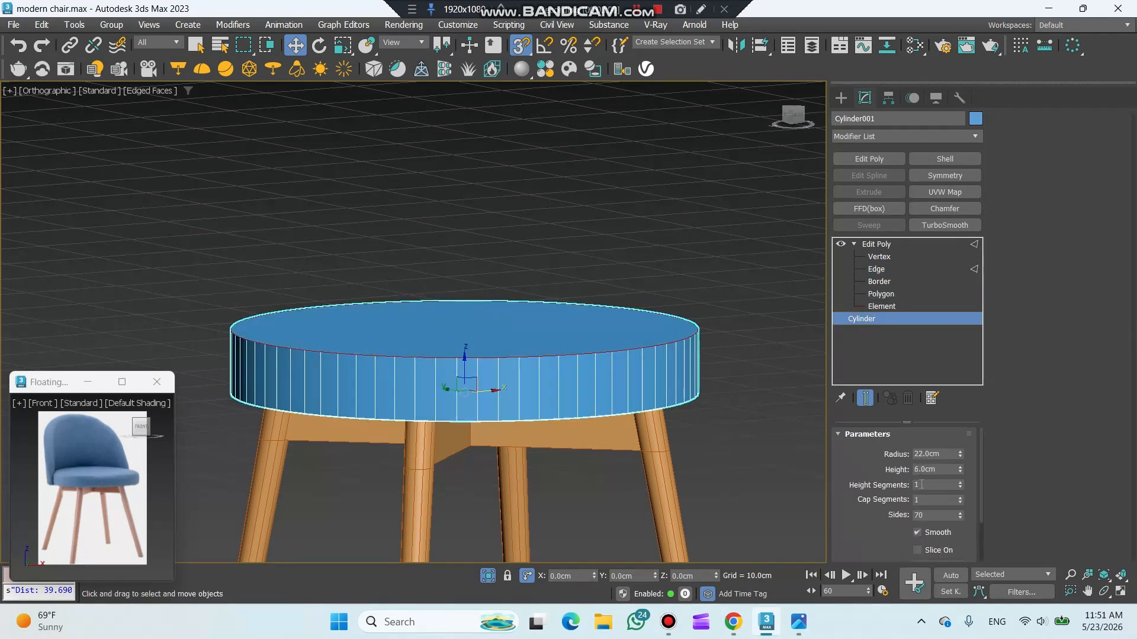
click(961, 497)
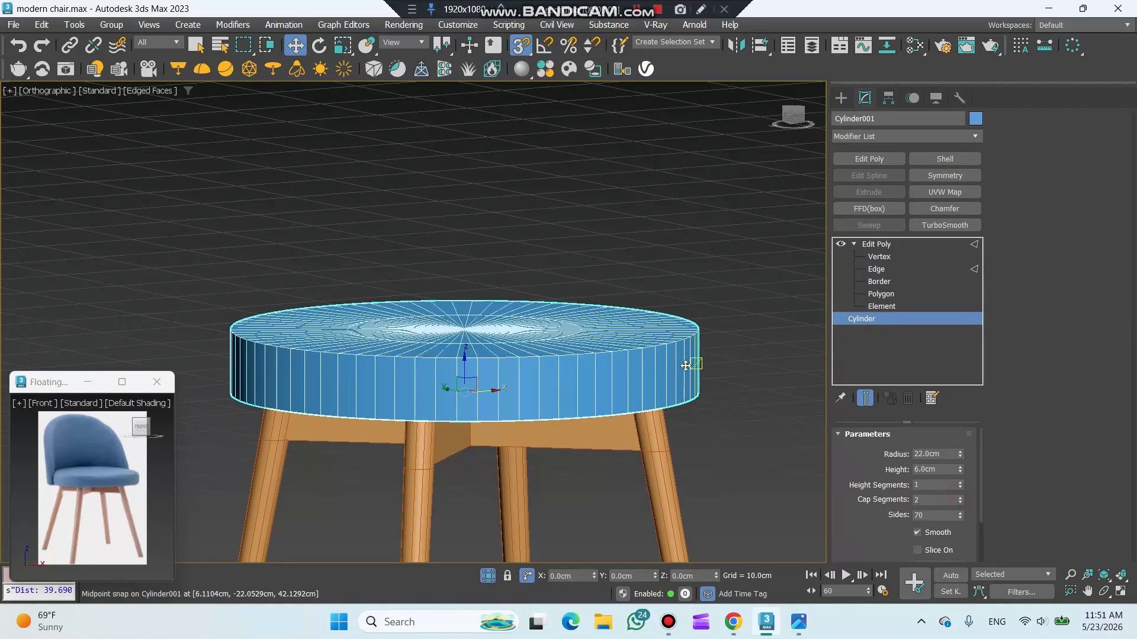
key(2)
key(s)
double_click(526, 357)
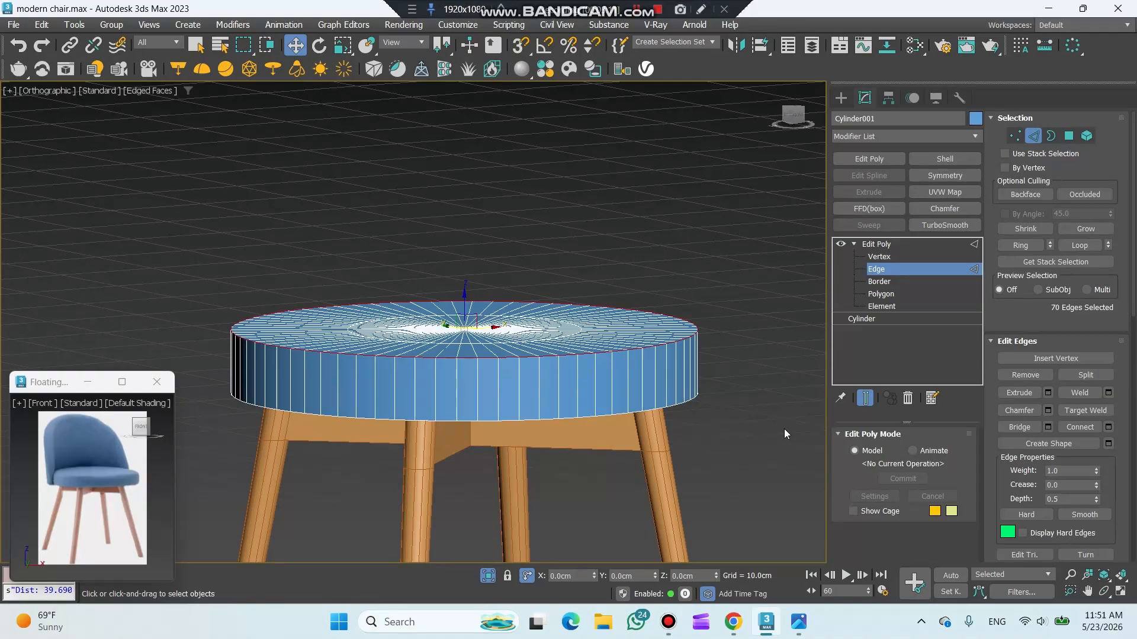
ctrl+click(569, 418)
ctrl+double_click(569, 418)
Step: Chamfer the selected upper and lower rim edges of the seat by 0.5 cm
click(1048, 411)
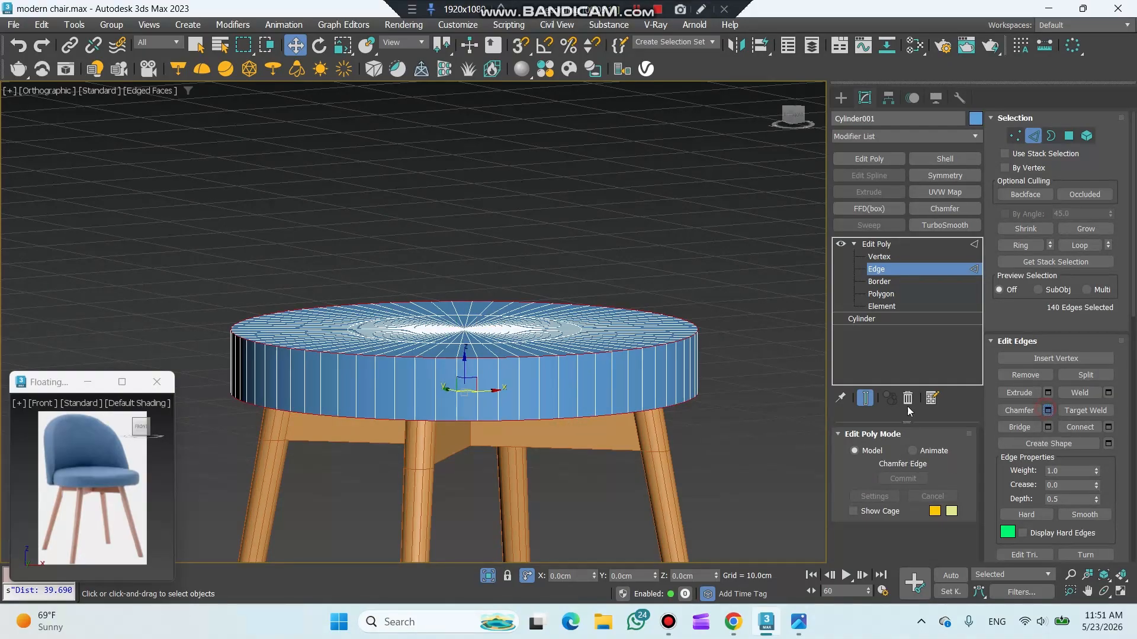
click(684, 286)
text(.5)
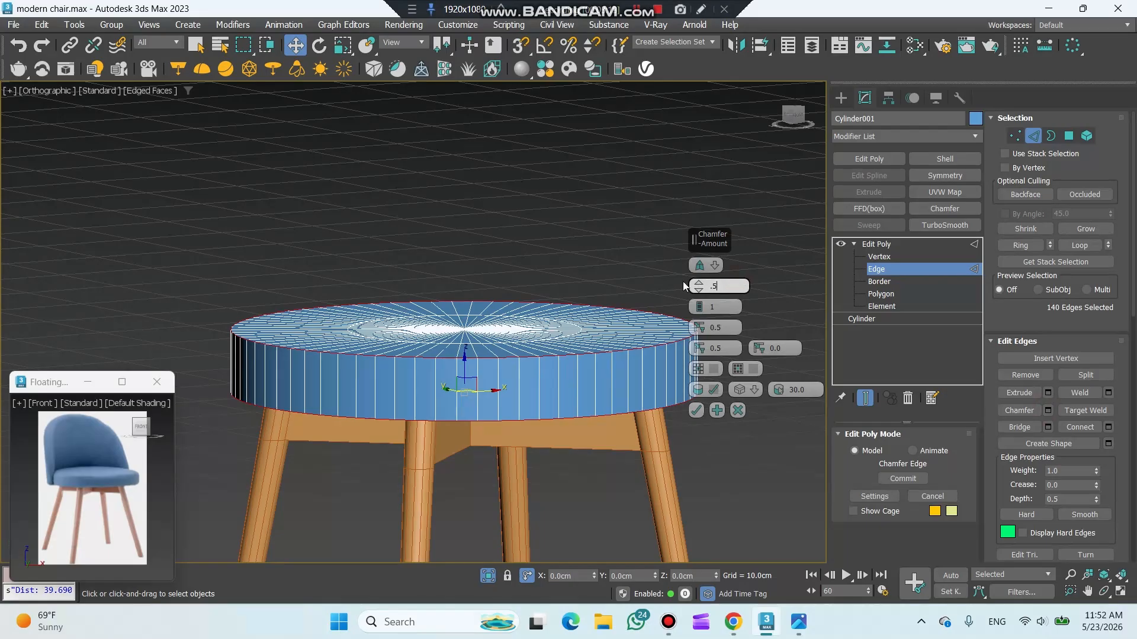
click(696, 411)
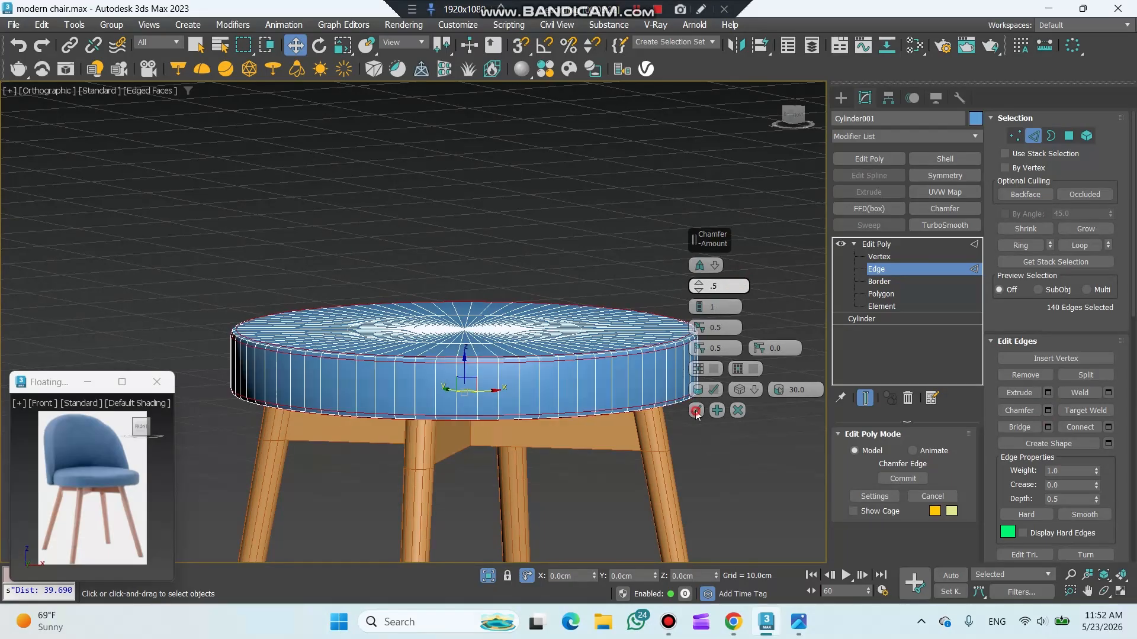
Step: Add a TurboSmooth modifier with 2 iterations to the seat and turn off edged faces in the viewport
click(938, 225)
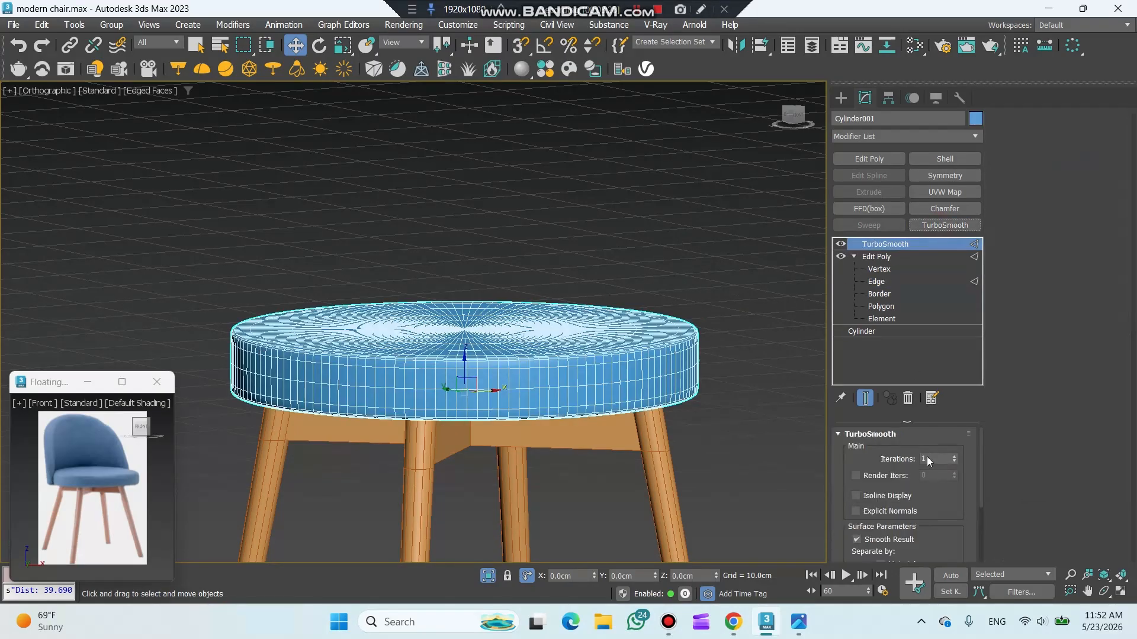
click(954, 457)
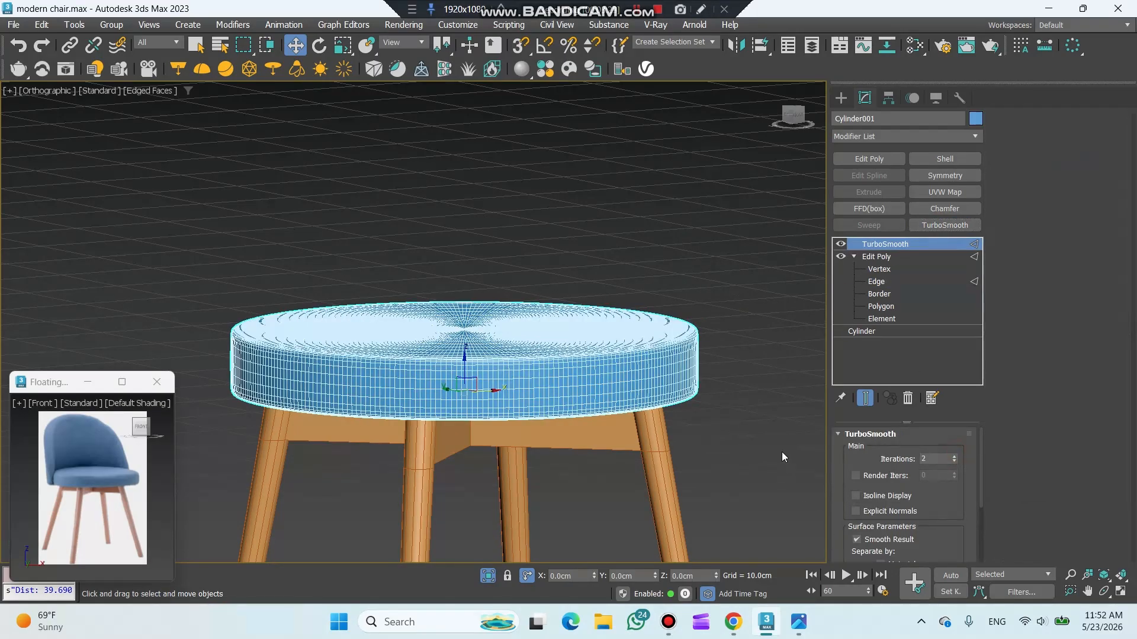
key(F3)
key(F3)
key(F4)
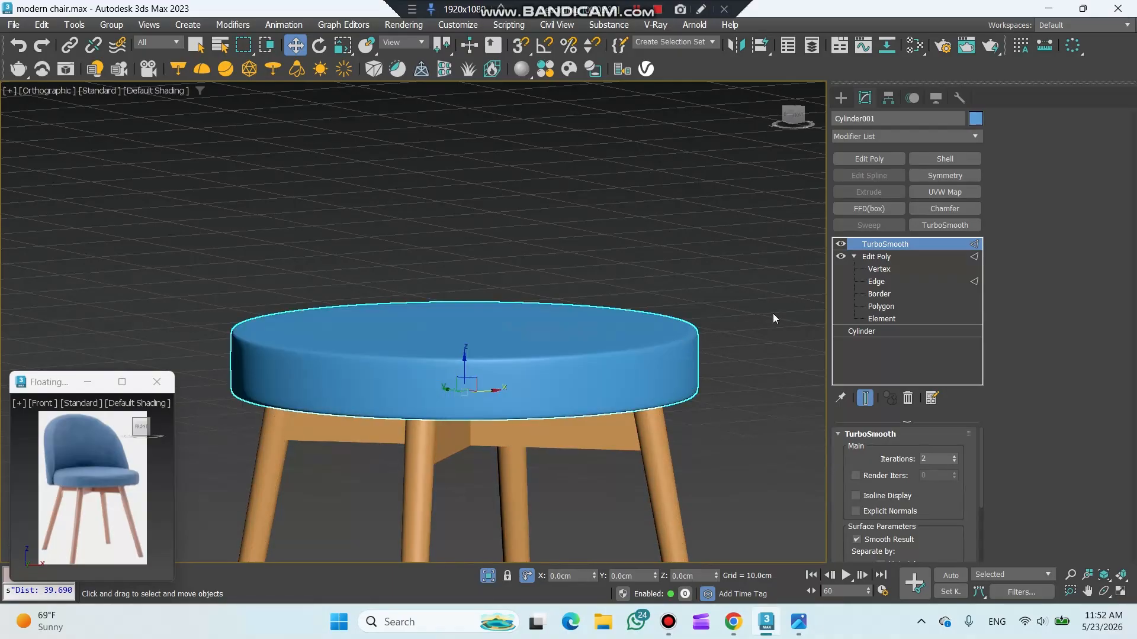
Step: Turn off TurboSmooth, show edged faces, and chamfer the upper edge loop of the seat's top bevel by 0.2 cm
click(841, 244)
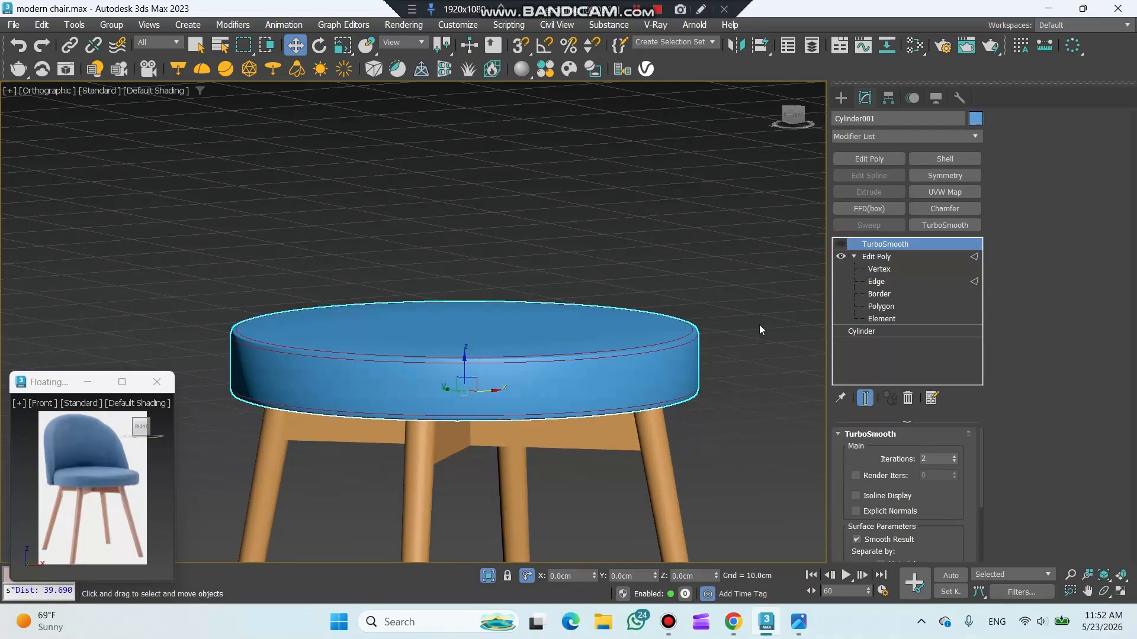
key(F4)
alt+middle_drag(560, 393, 563, 398)
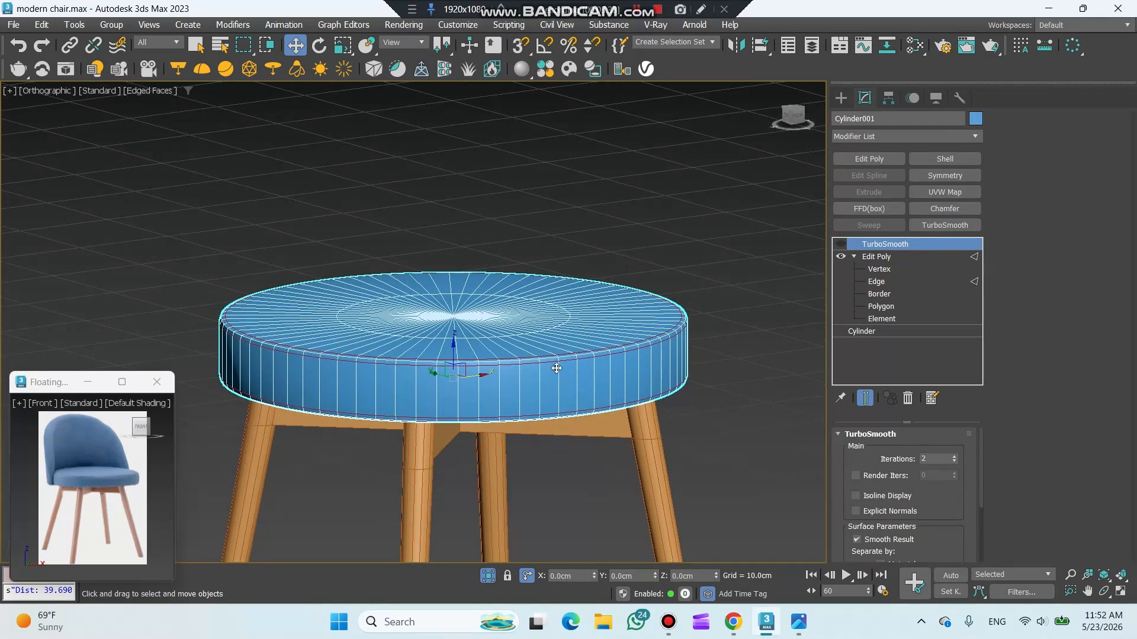
scroll(558, 368, up, 3)
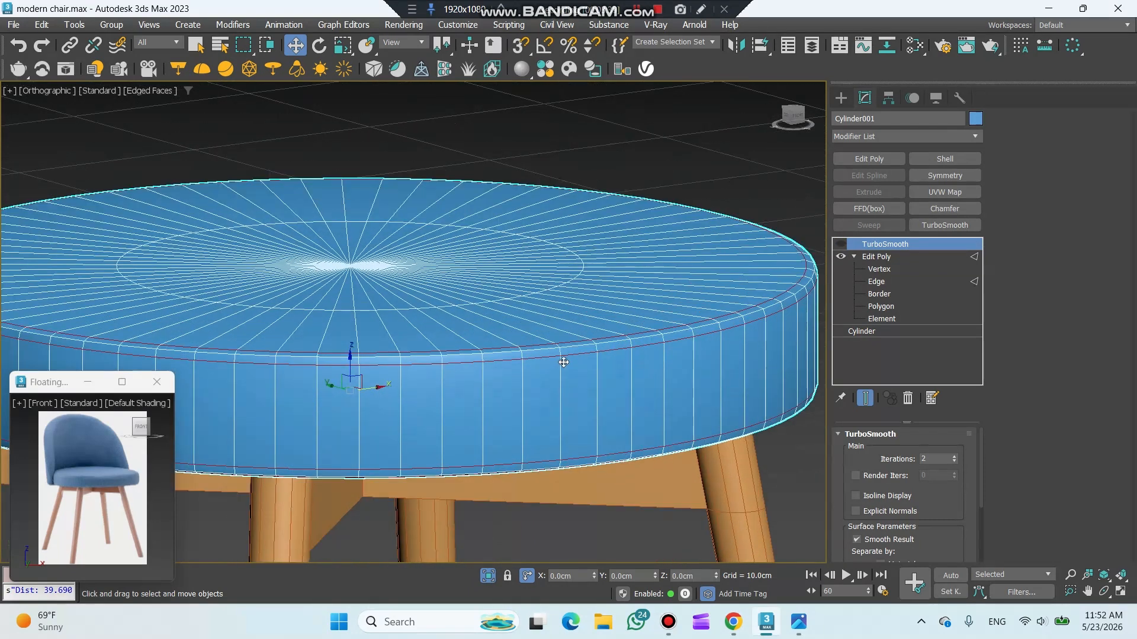
click(875, 282)
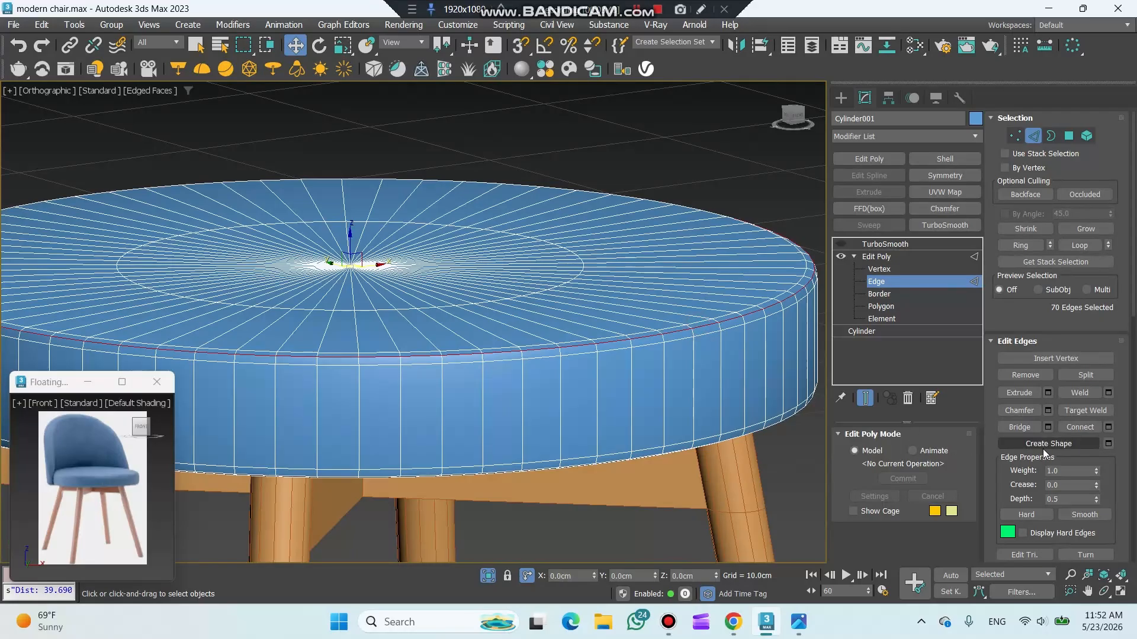
click(1048, 413)
double_click(700, 286)
text(.2)
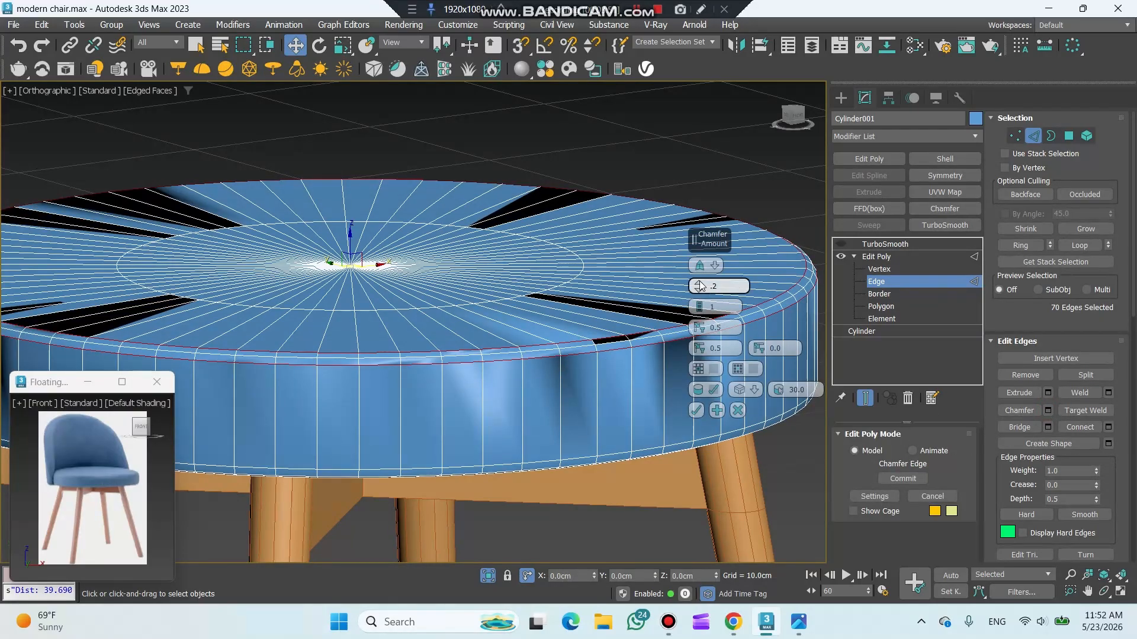
key(Return)
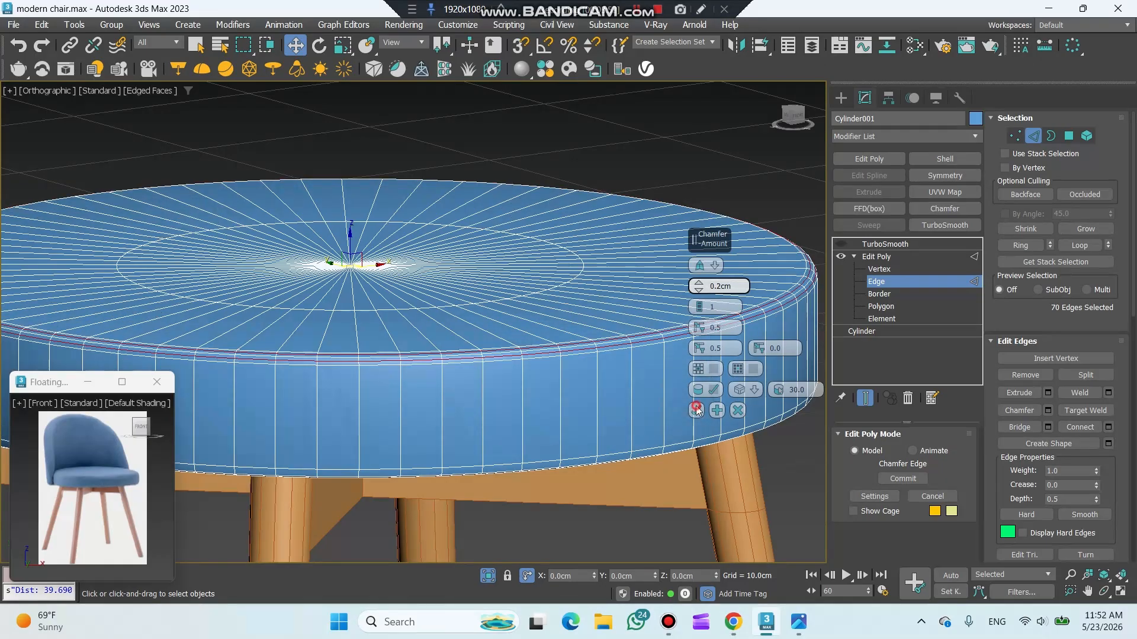
click(696, 410)
Step: Extrude the two selected top rim edge loops with a height of -0.1 cm to form a seam
scroll(787, 319, up, 3)
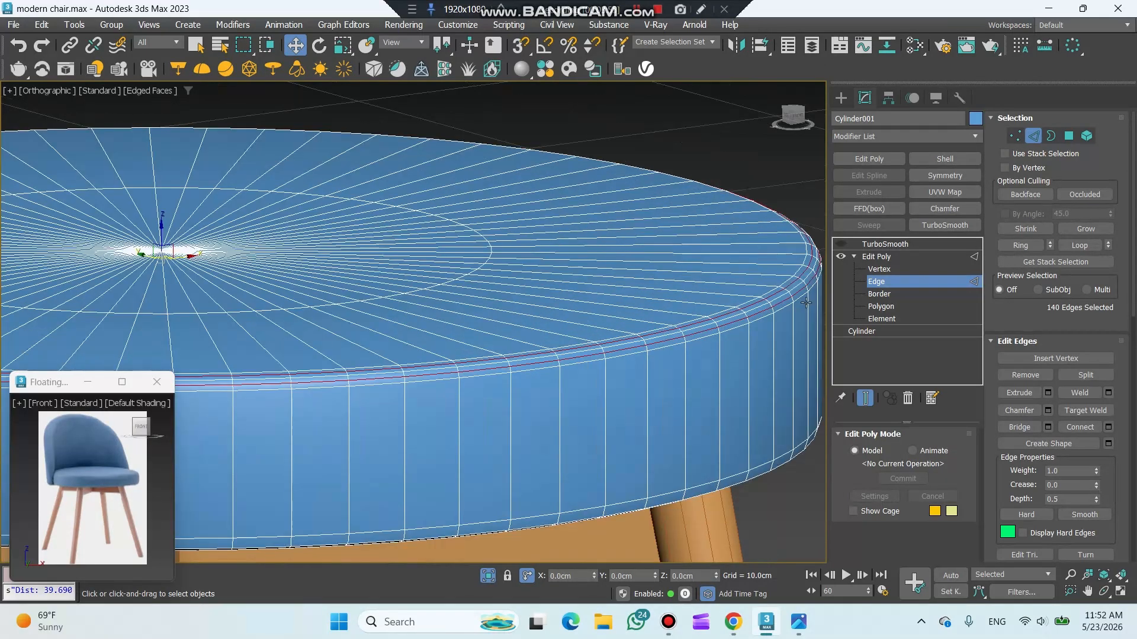
click(1046, 393)
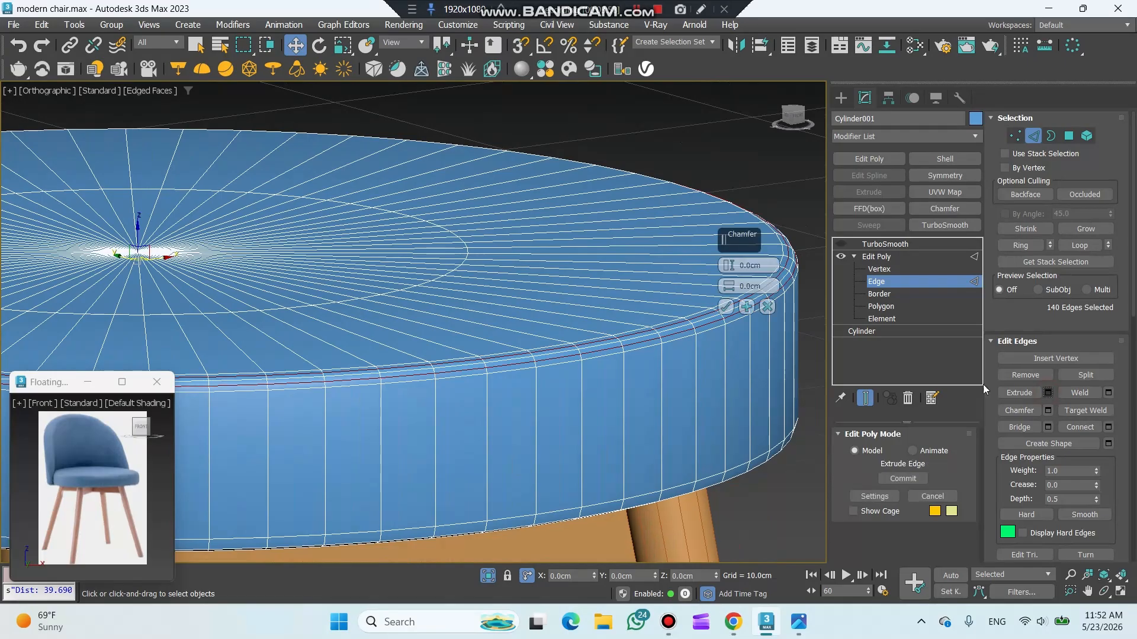
click(650, 252)
text(-.1)
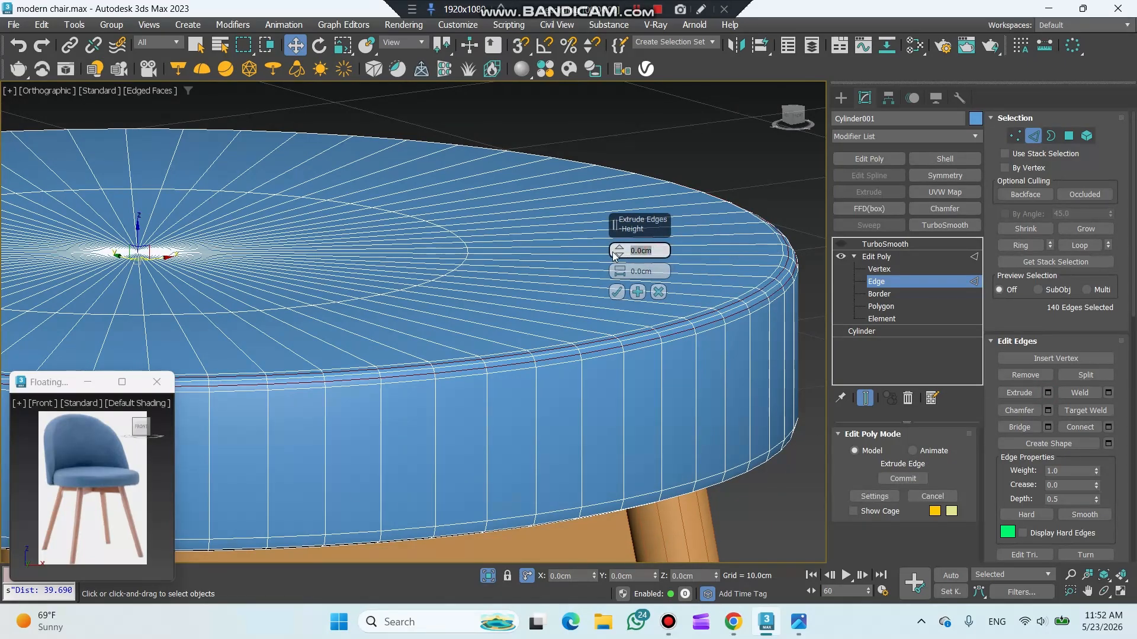
click(617, 291)
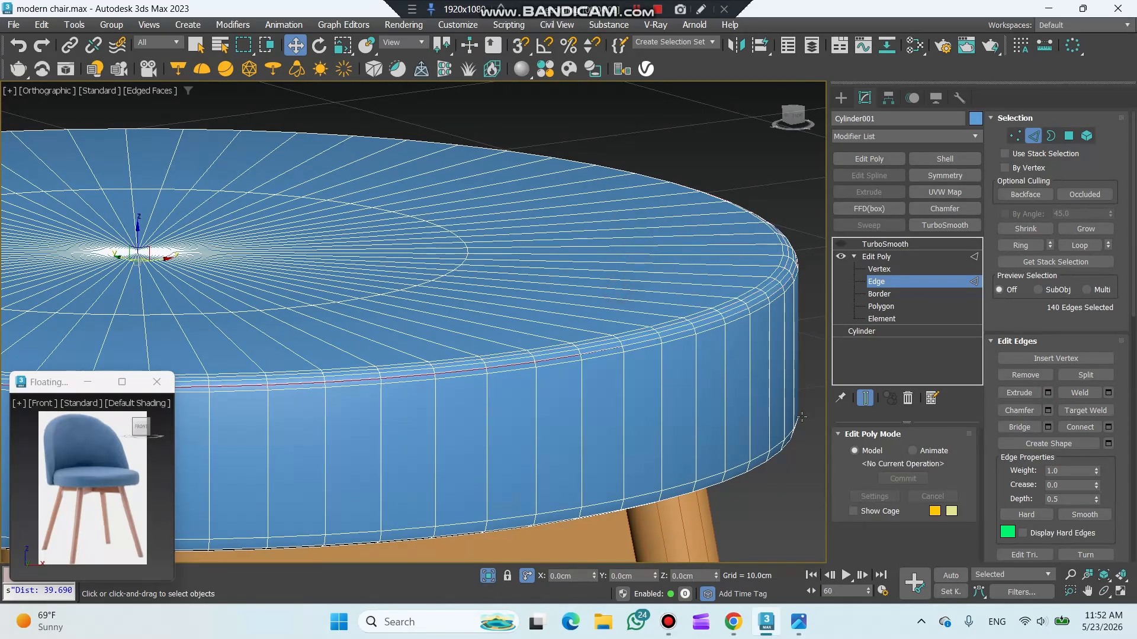
Step: Turn TurboSmooth back on and display the seat shaded without edged faces
key(F3)
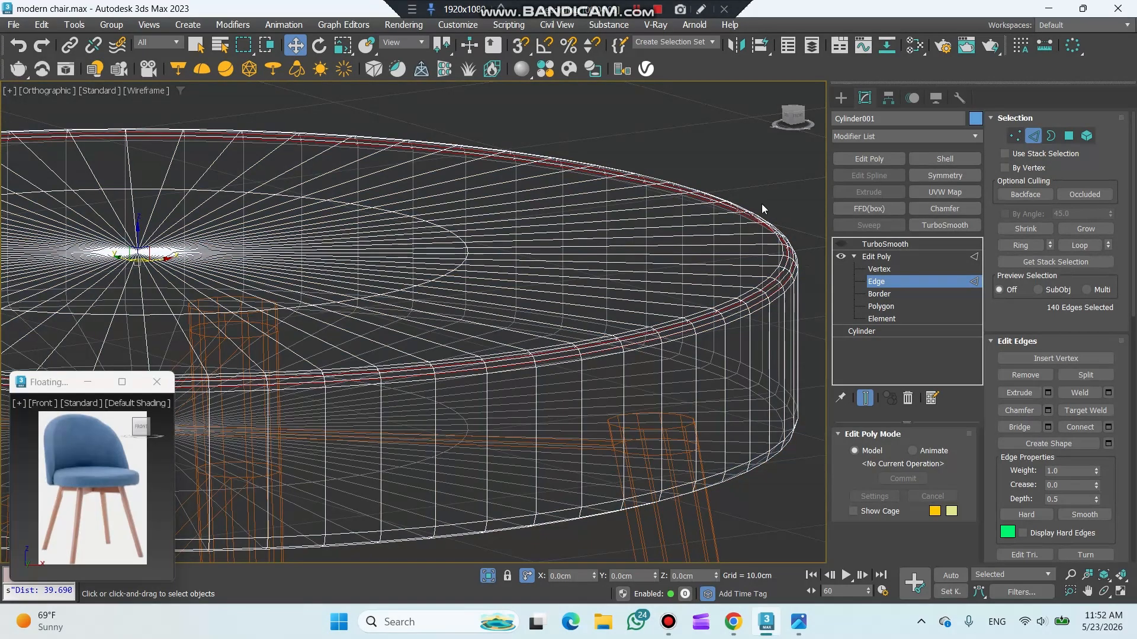
click(873, 257)
click(866, 244)
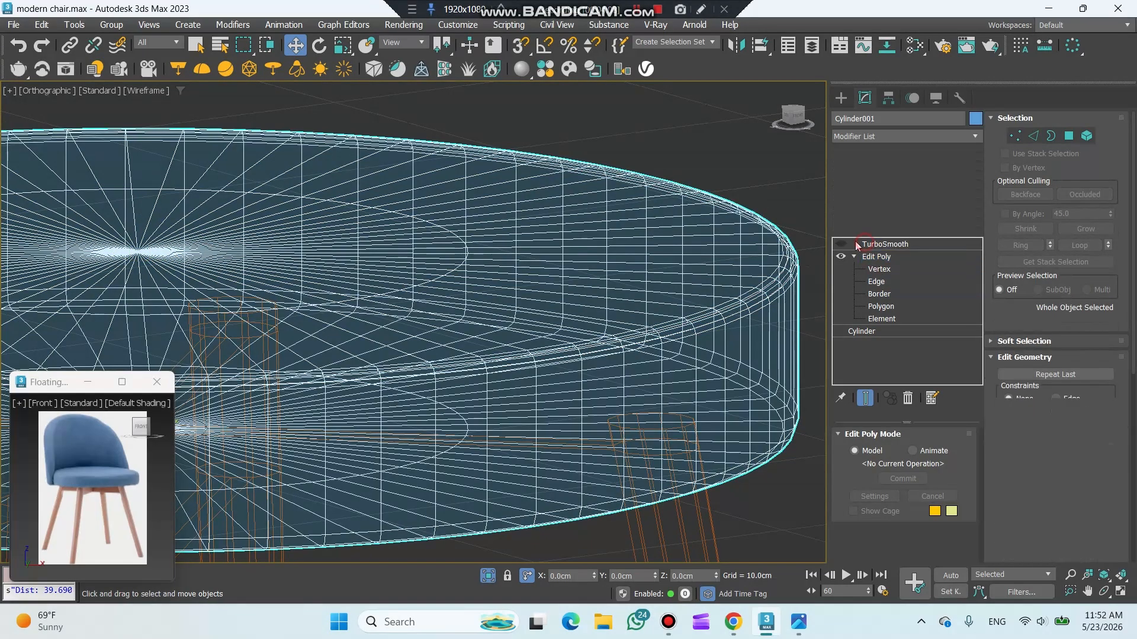
key(F3)
click(841, 243)
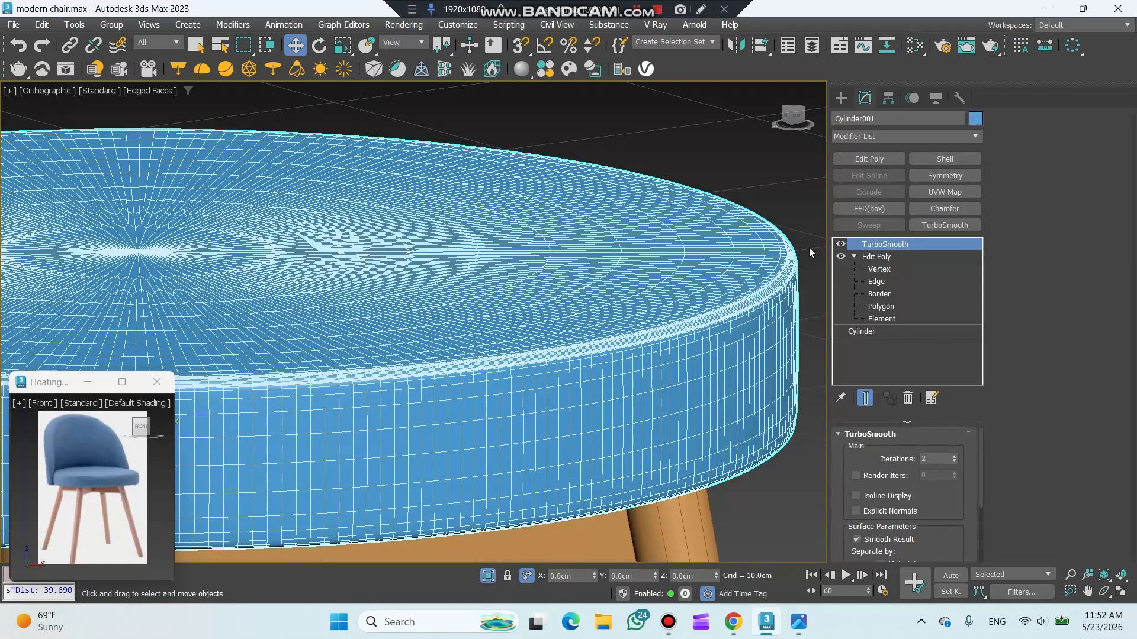
key(F4)
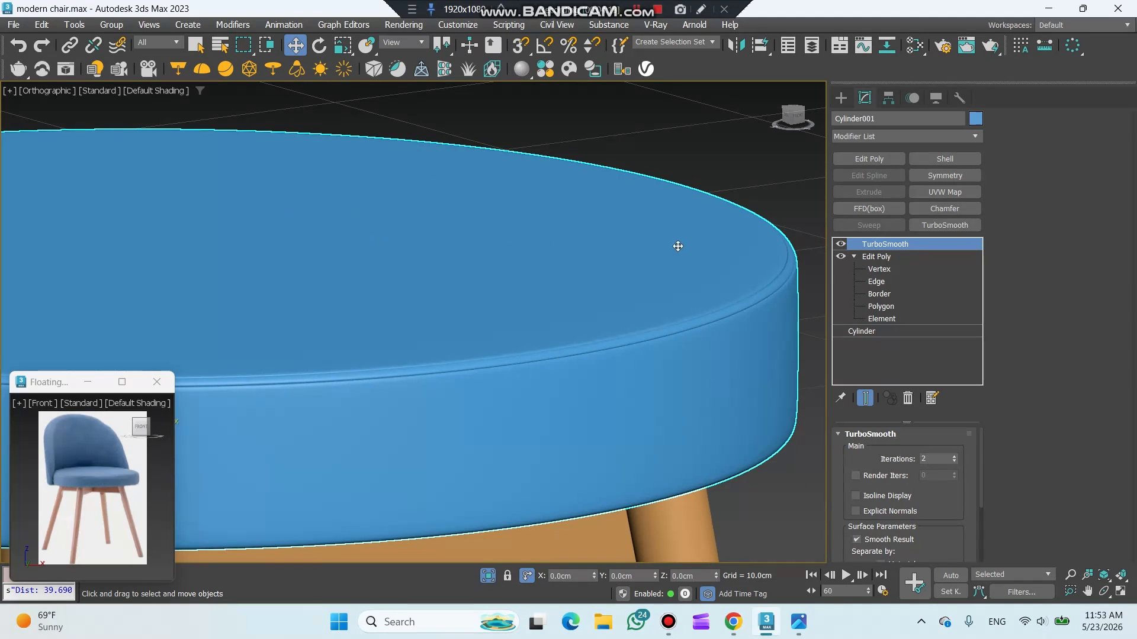
Step: Turn off TurboSmooth, show edged faces, and select the seat's top polygons with By Angle set to 45
key(l)
middle_drag(614, 281, 580, 423)
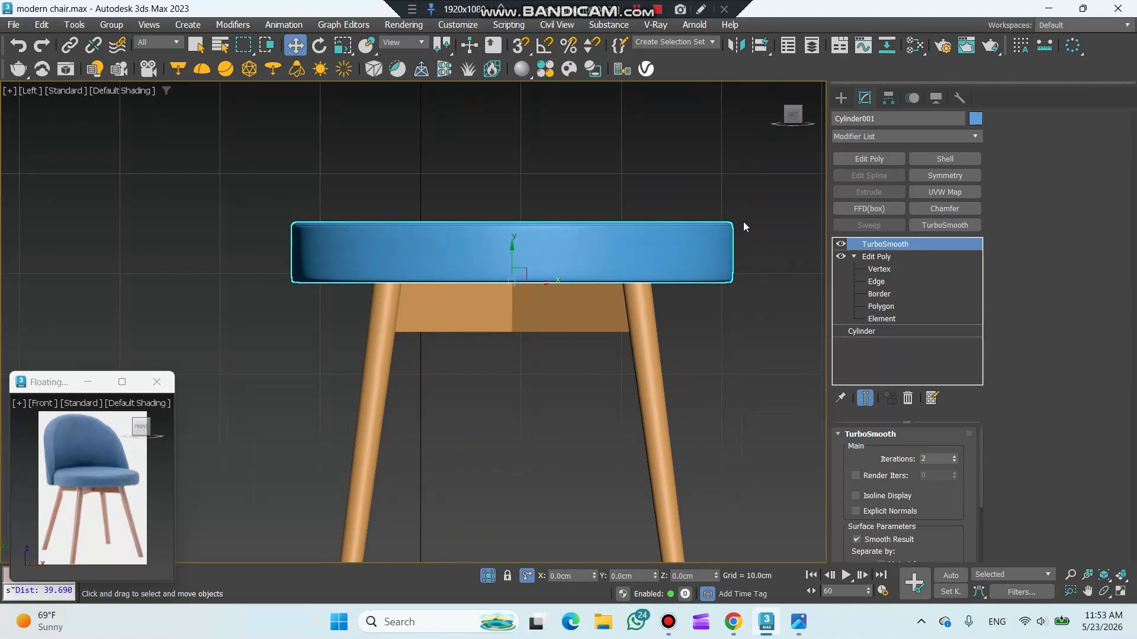
alt+middle_drag(609, 261, 604, 238)
middle_drag(546, 173, 545, 251)
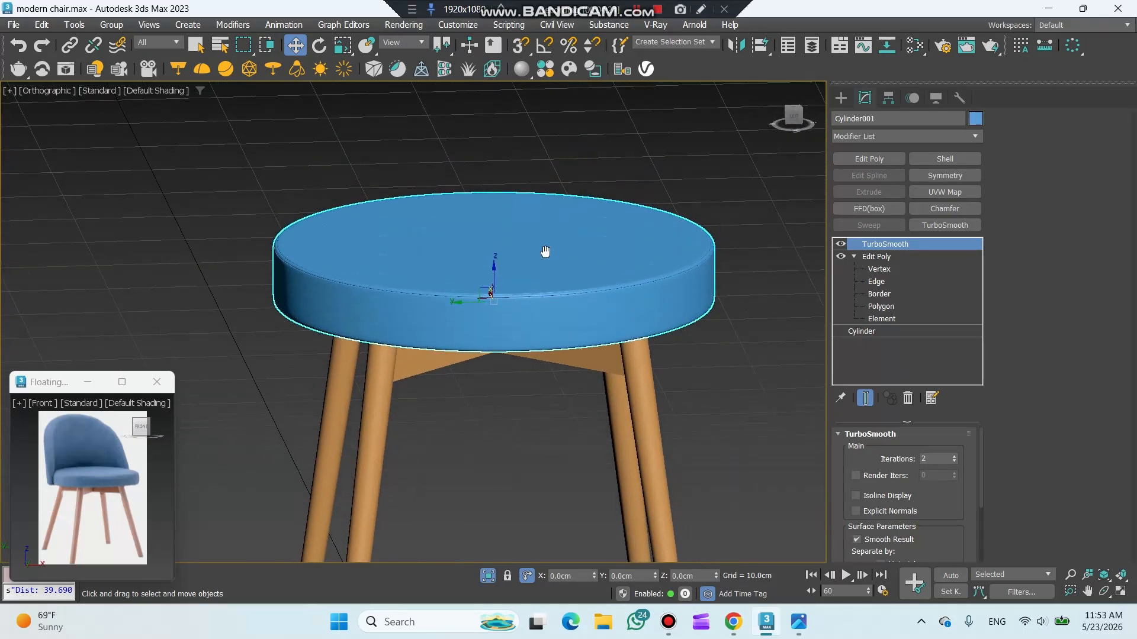
scroll(546, 251, up, 3)
click(892, 307)
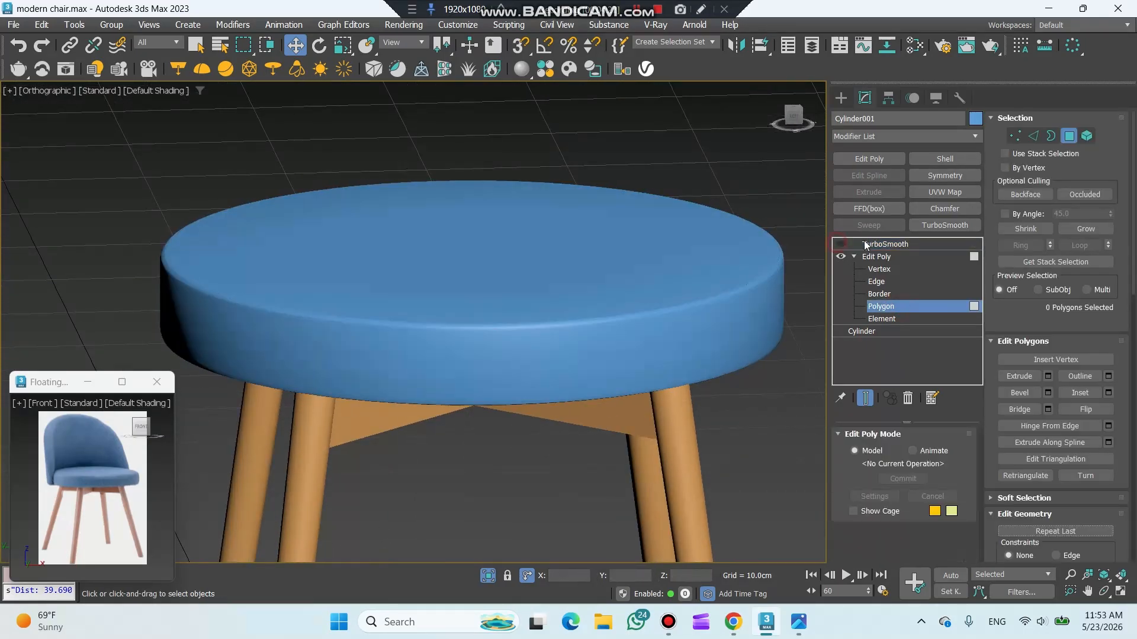
click(1007, 214)
key(F4)
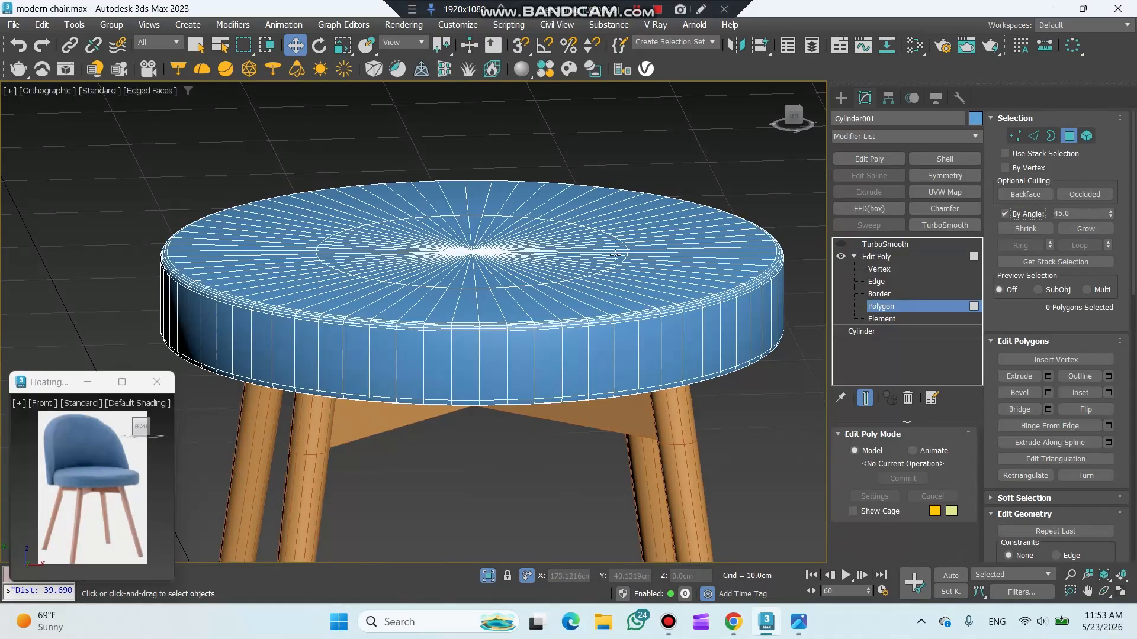
click(657, 258)
Step: Shrink the top polygon selection by one ring, raise it 0.5 cm in Z and scale it to 90% in X and Y
scroll(773, 296, up, 4)
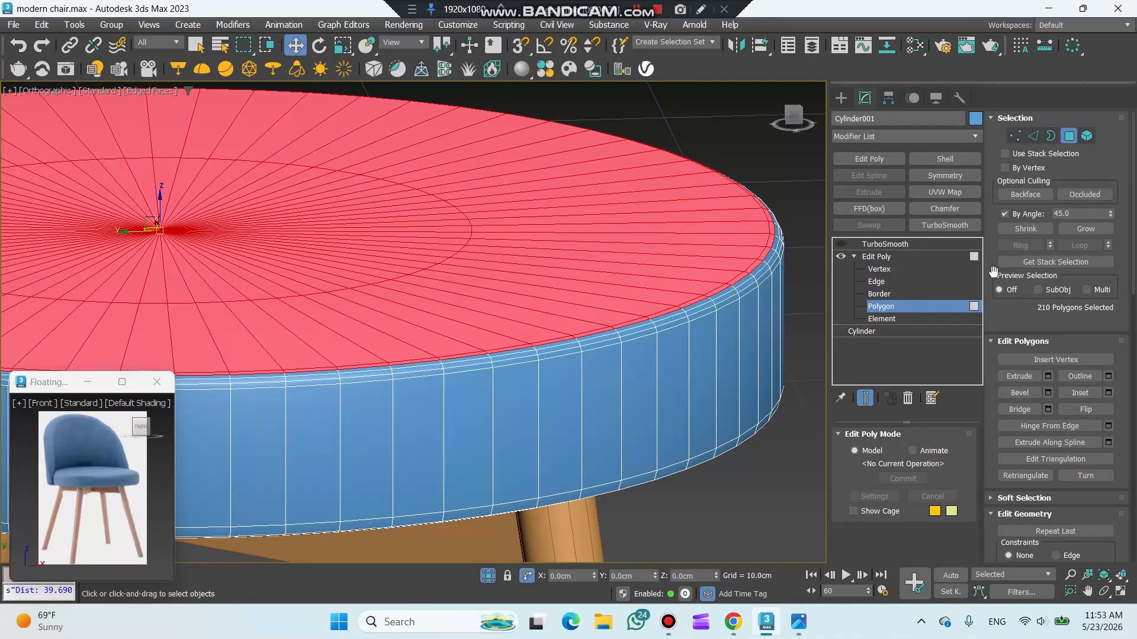
click(1025, 228)
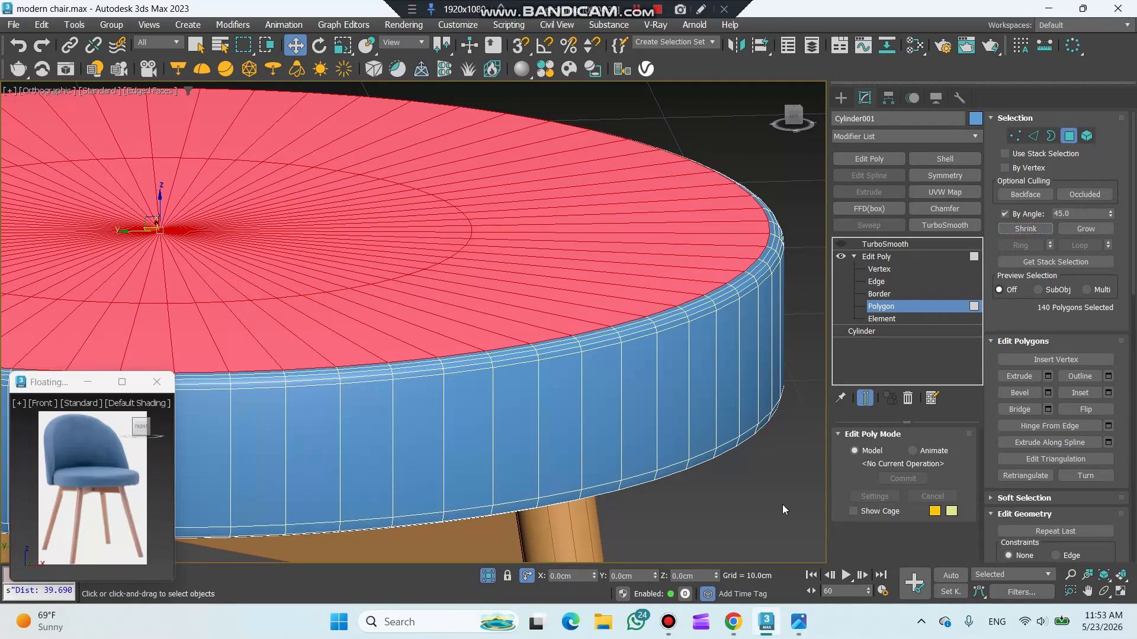
click(696, 578)
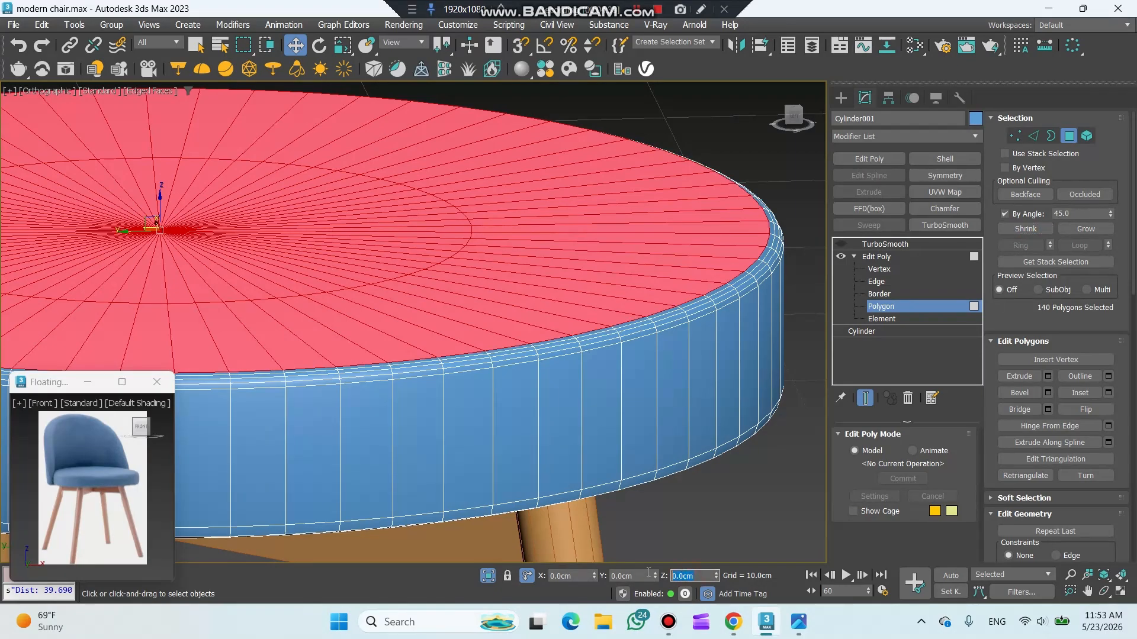
text(0.5)
key(Return)
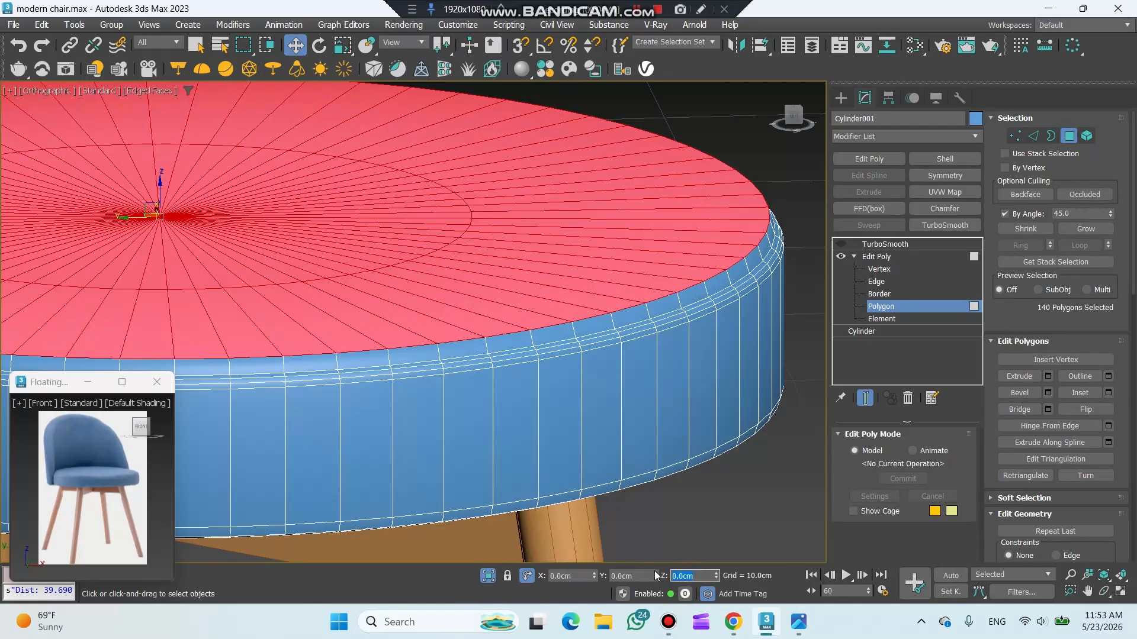
click(343, 45)
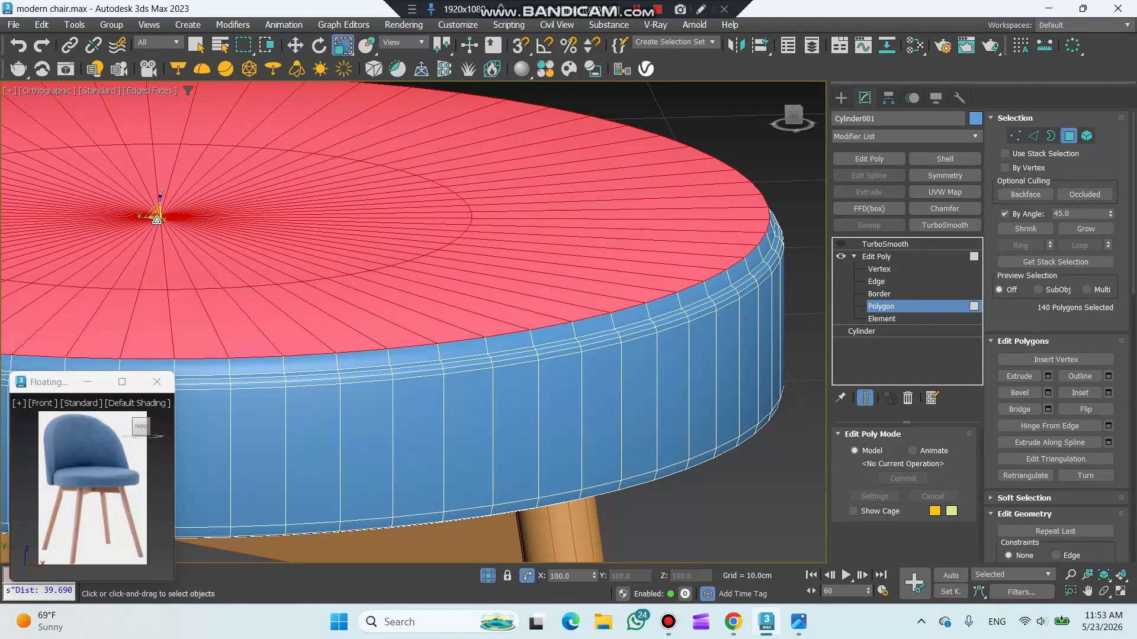
drag(157, 217, 158, 224)
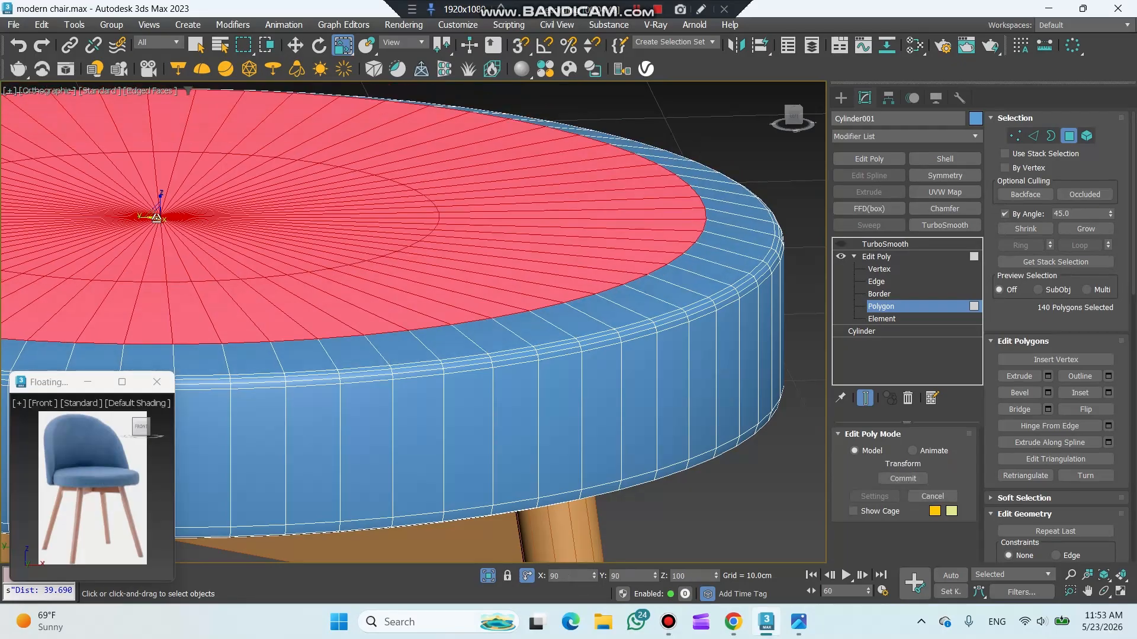
Step: Shrink the seat's top polygon selection by one more ring and raise it 0.5 cm in Z
click(1007, 231)
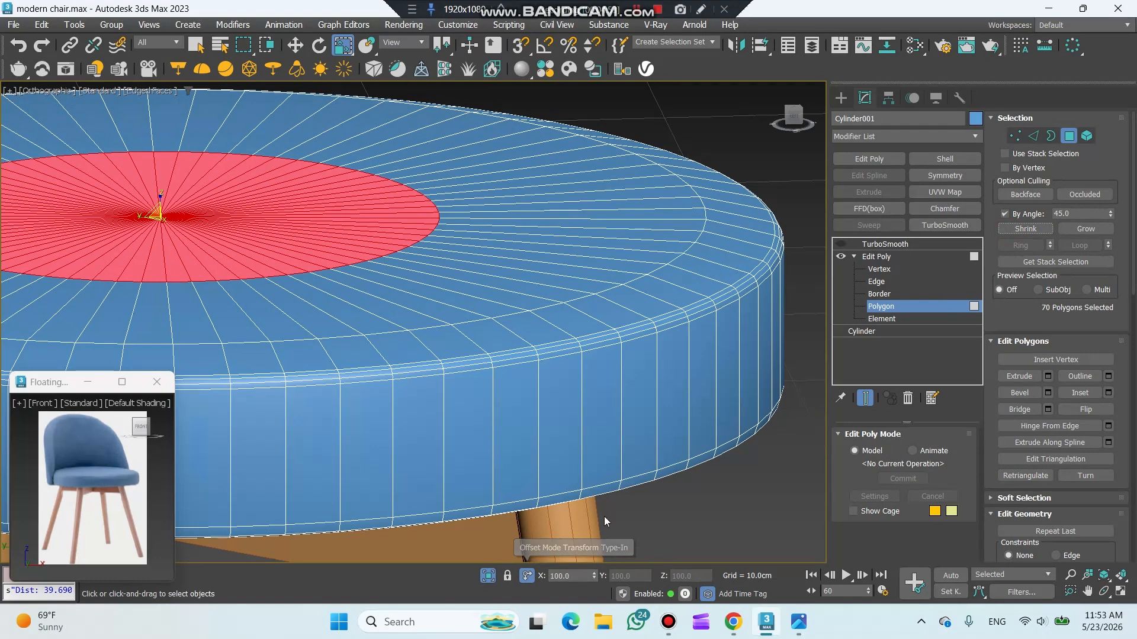
key(w)
drag(697, 577, 654, 574)
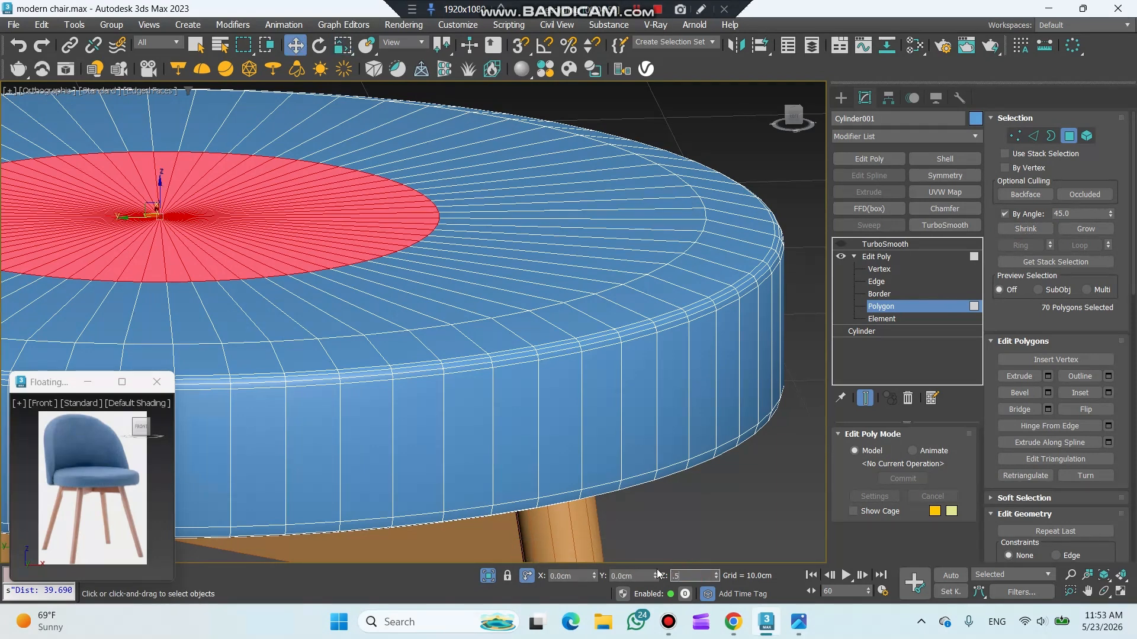
text(.5)
key(Return)
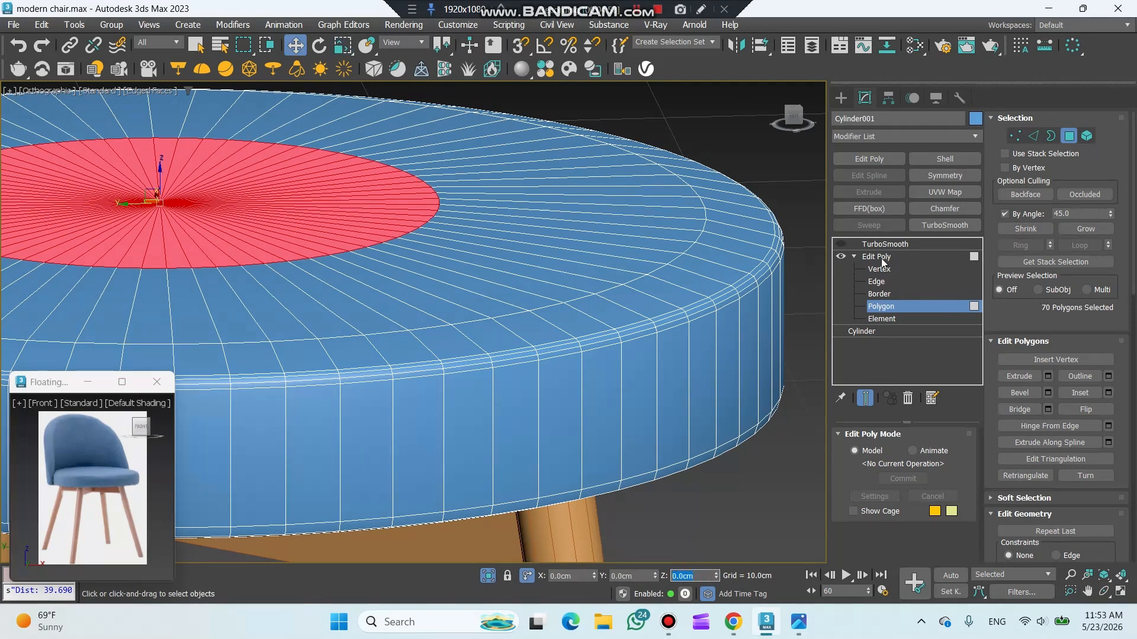
Step: Turn TurboSmooth back on for the seat and check its domed profile in the Left view without edged faces
click(882, 259)
click(874, 244)
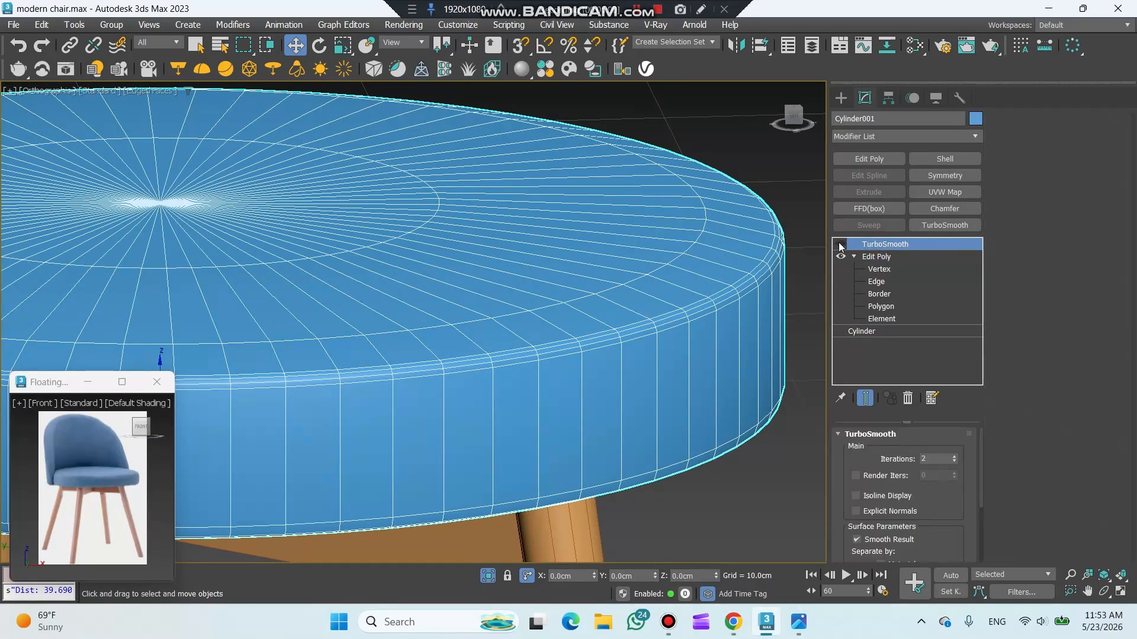
click(840, 244)
key(l)
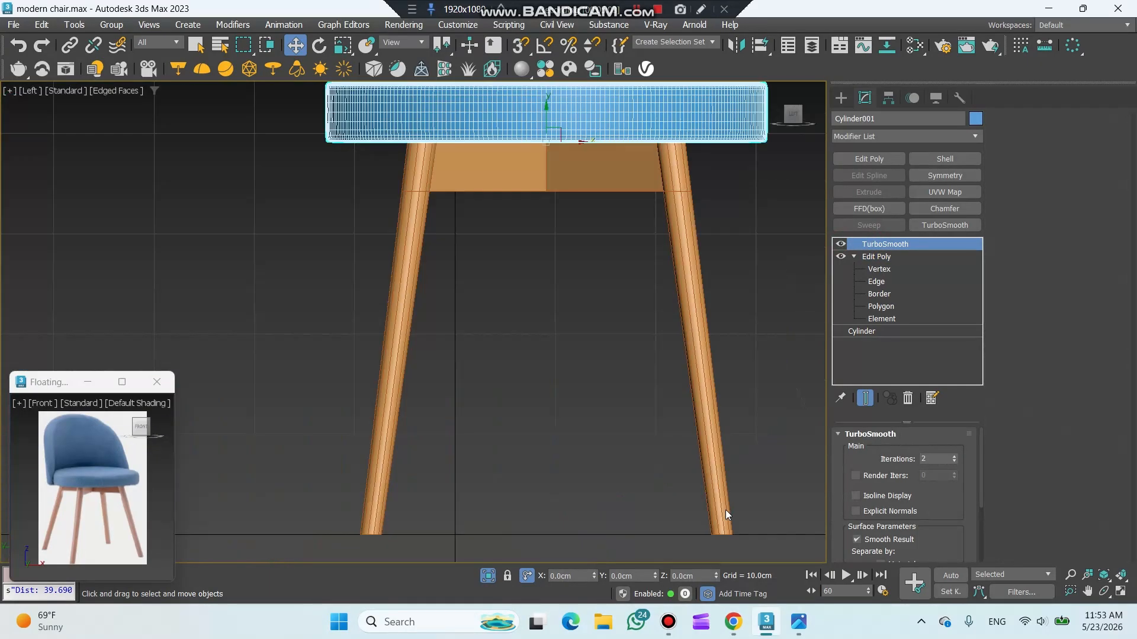
middle_drag(641, 406, 615, 574)
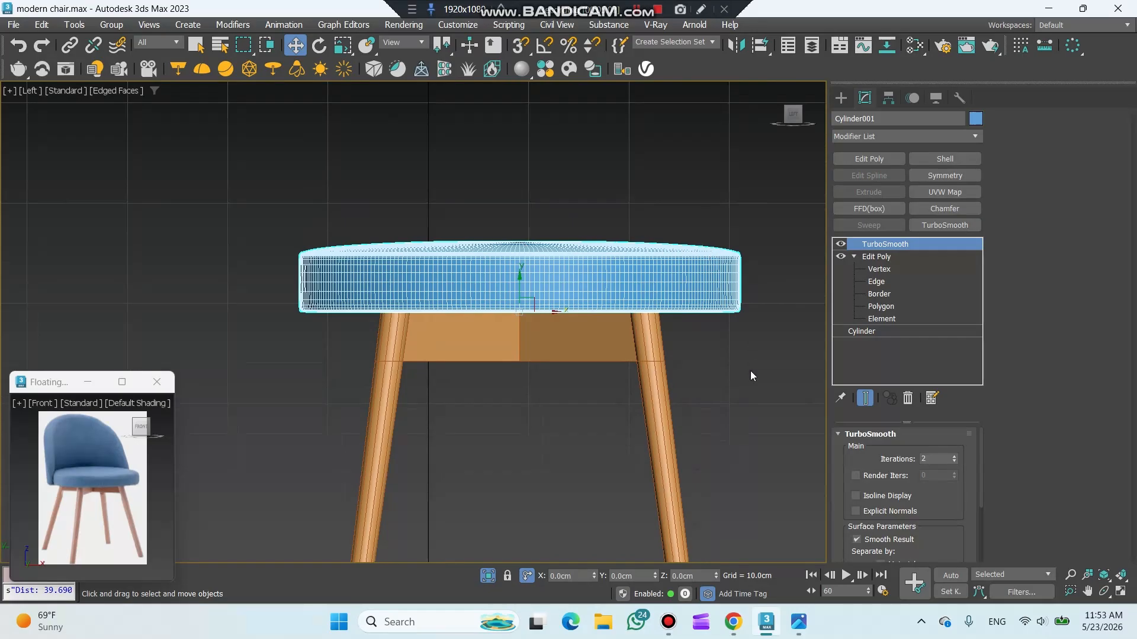
key(F4)
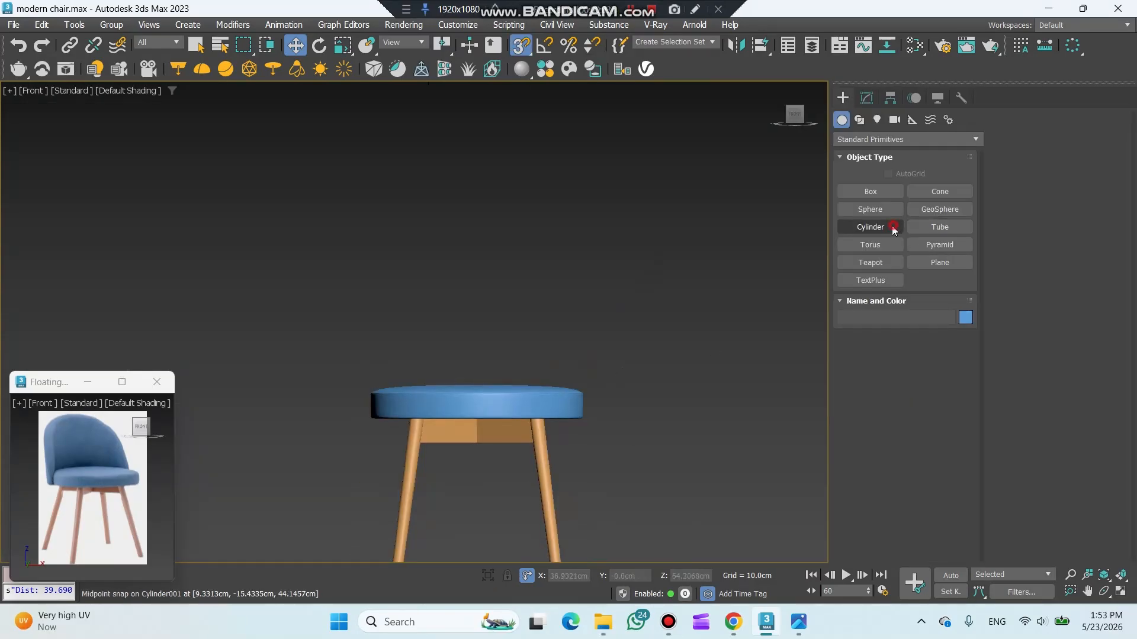
Step: Create a cylinder in the Front view centred on the seat's bottom midpoint, with radius 34 cm and height 6 cm
click(885, 227)
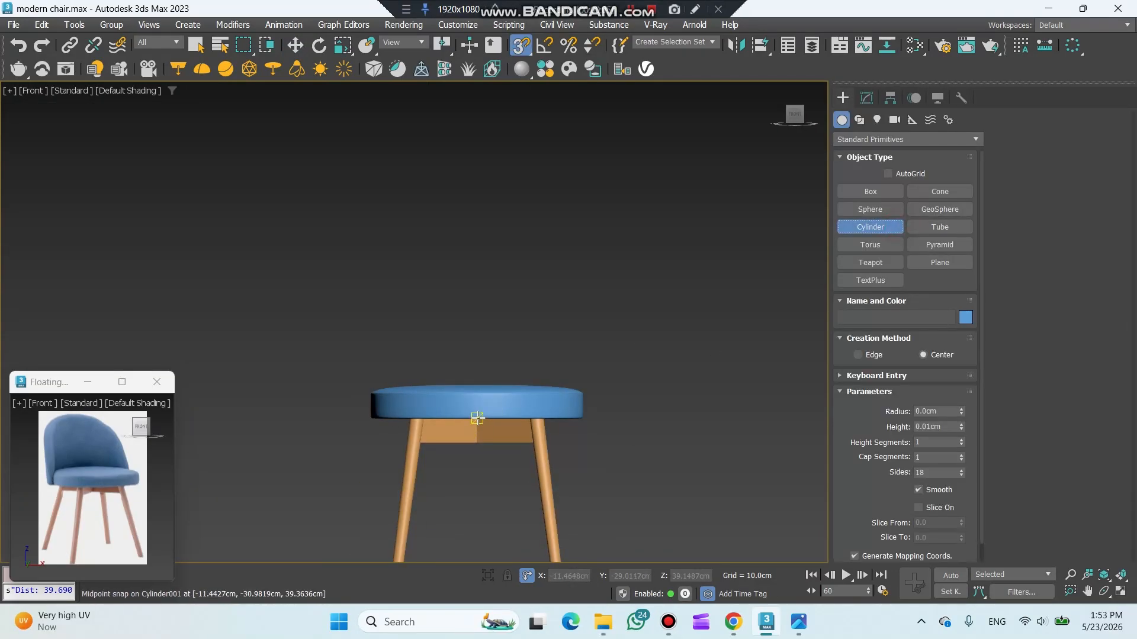
drag(478, 418, 639, 381)
click(639, 378)
double_click(924, 411)
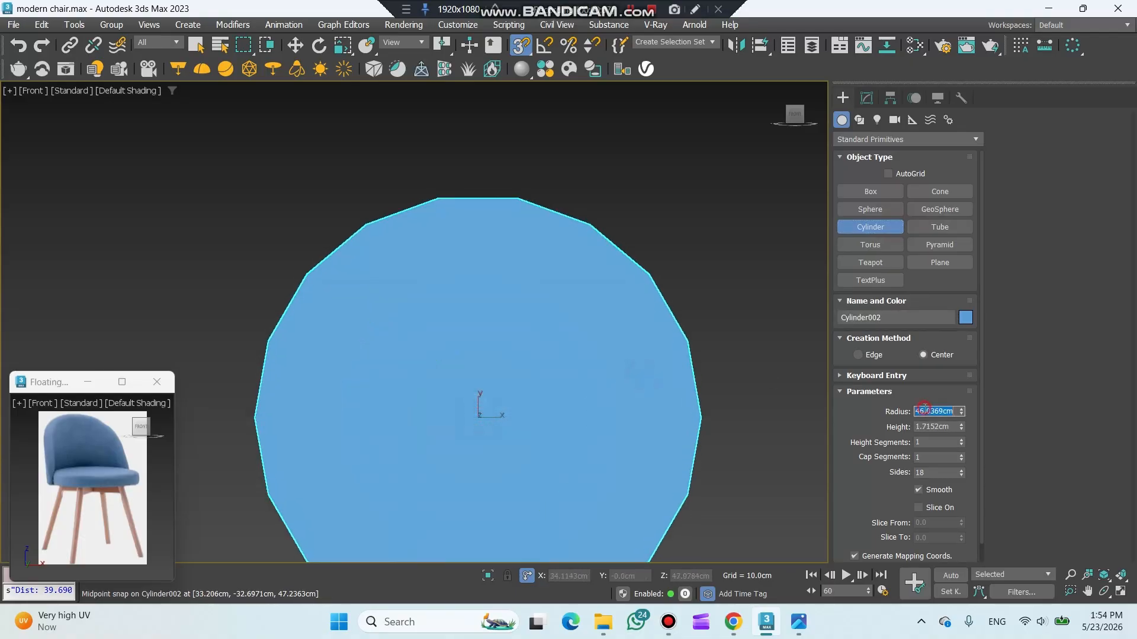
text(34)
key(Tab)
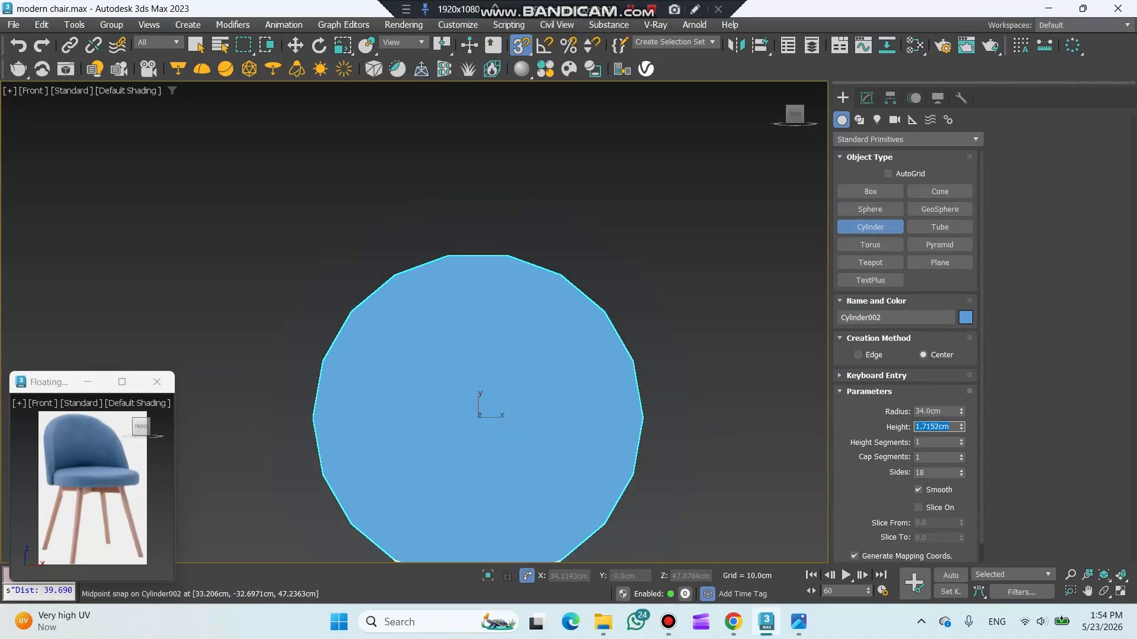
text(6.0cm)
key(Tab)
Step: Show edged faces and give the new cylinder 2 height segments and 5 cap segments
alt+middle_drag(621, 327, 613, 376)
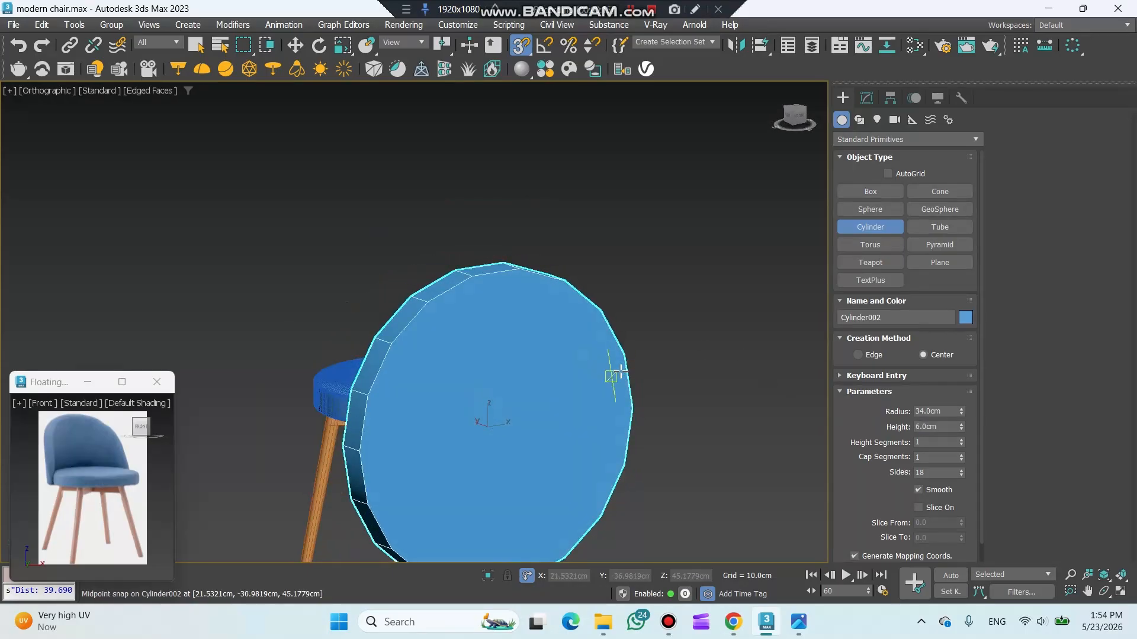
double_click(919, 443)
text(2)
key(Tab)
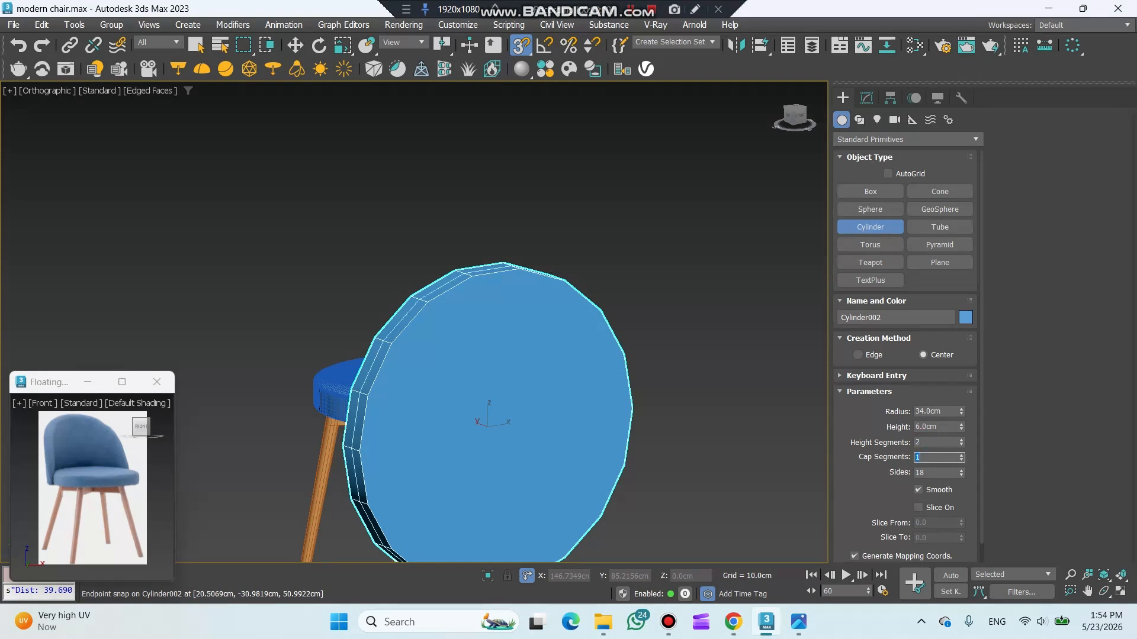
key(Return)
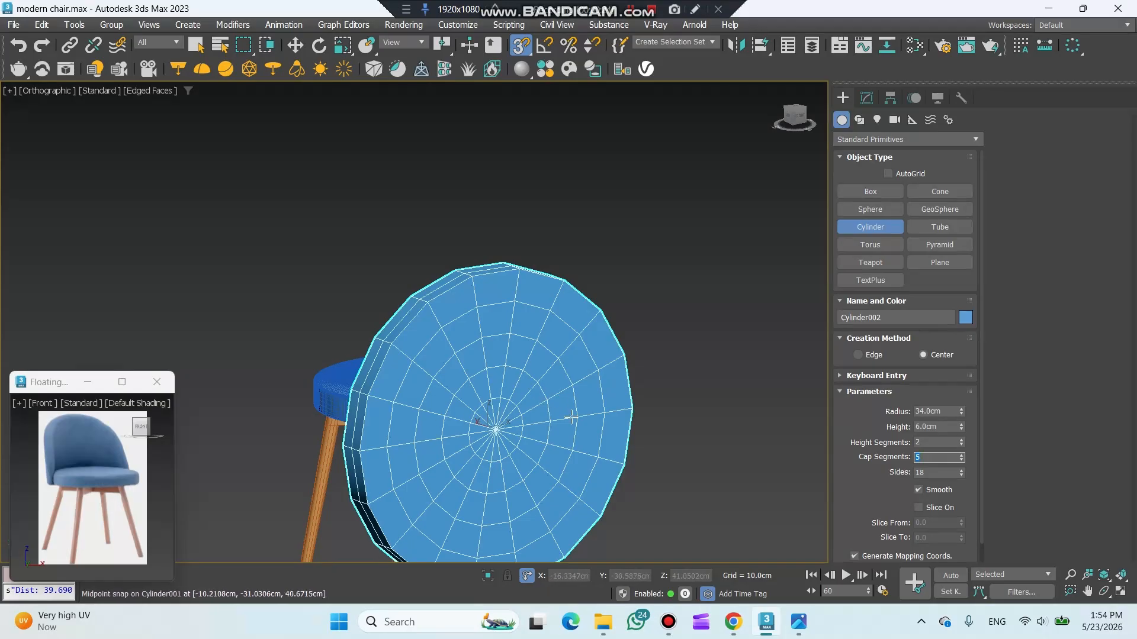
Step: Enable slicing on the cylinder with Slice From set to 180 to leave the upper half-disc
scroll(890, 487, down, 1)
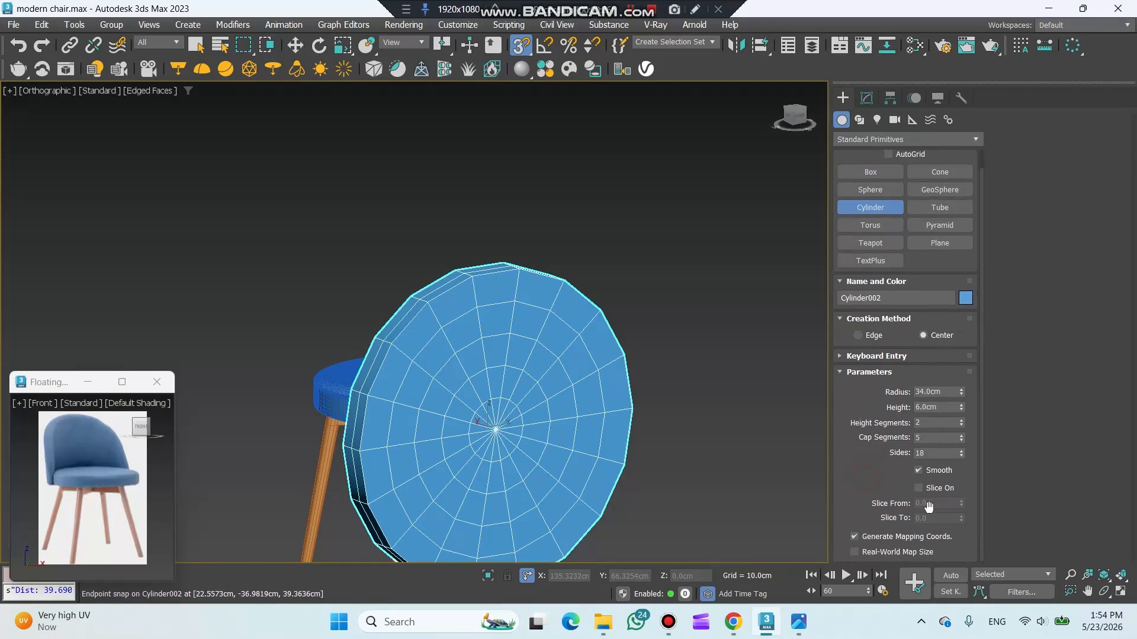
click(930, 491)
double_click(939, 503)
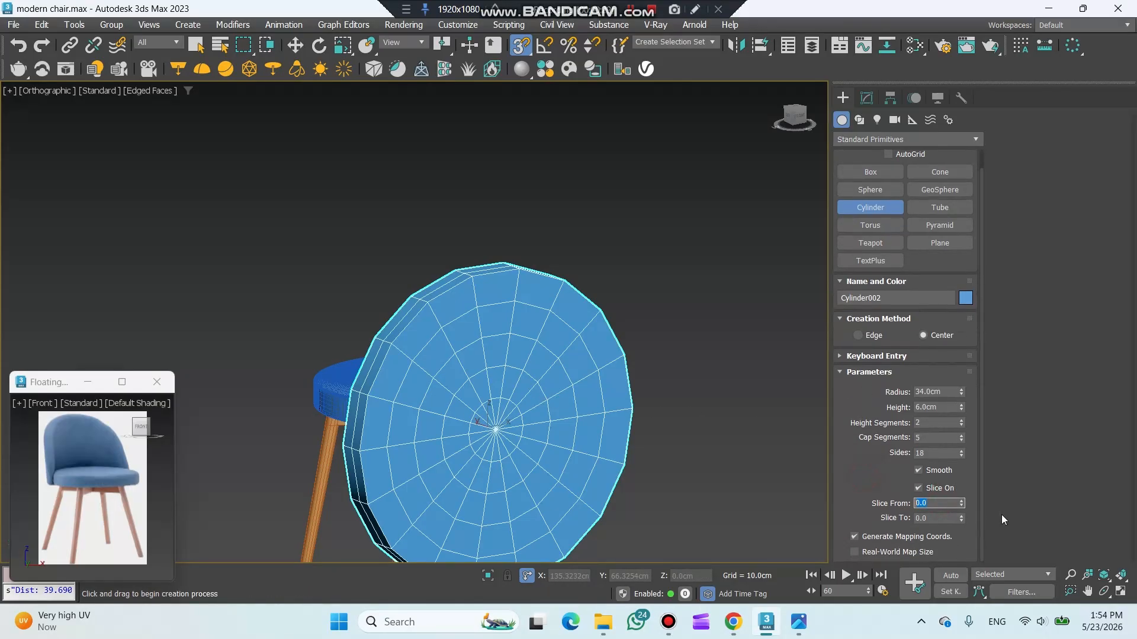
text(180)
key(Return)
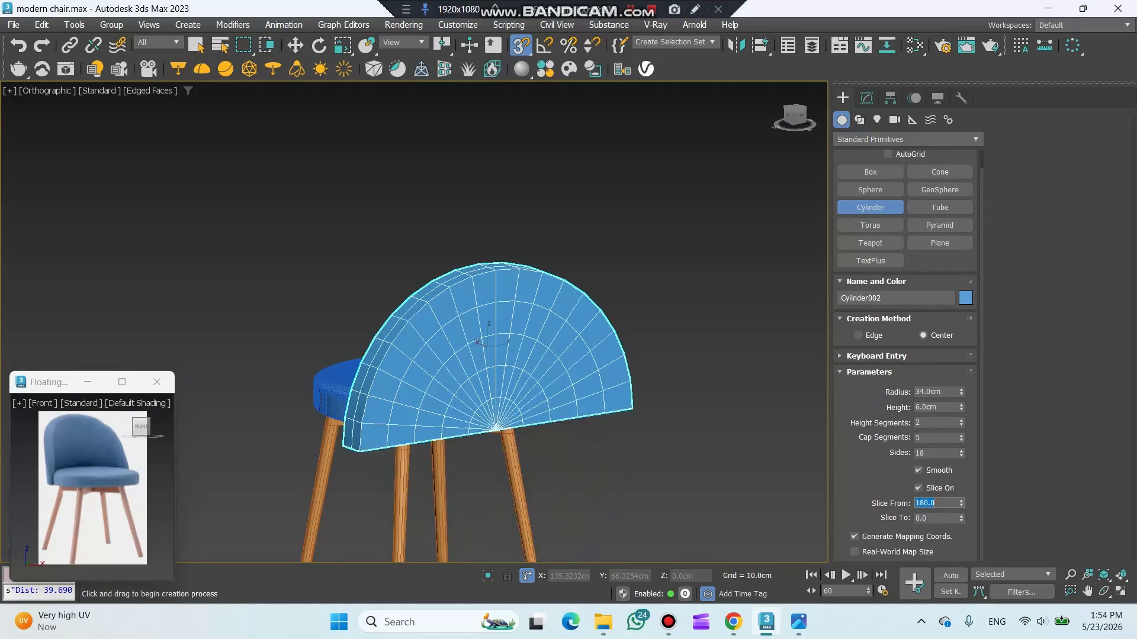
Step: Raise the half-disc to the seat's top and move it about 50 cm in Y so it stands behind the seat
key(w)
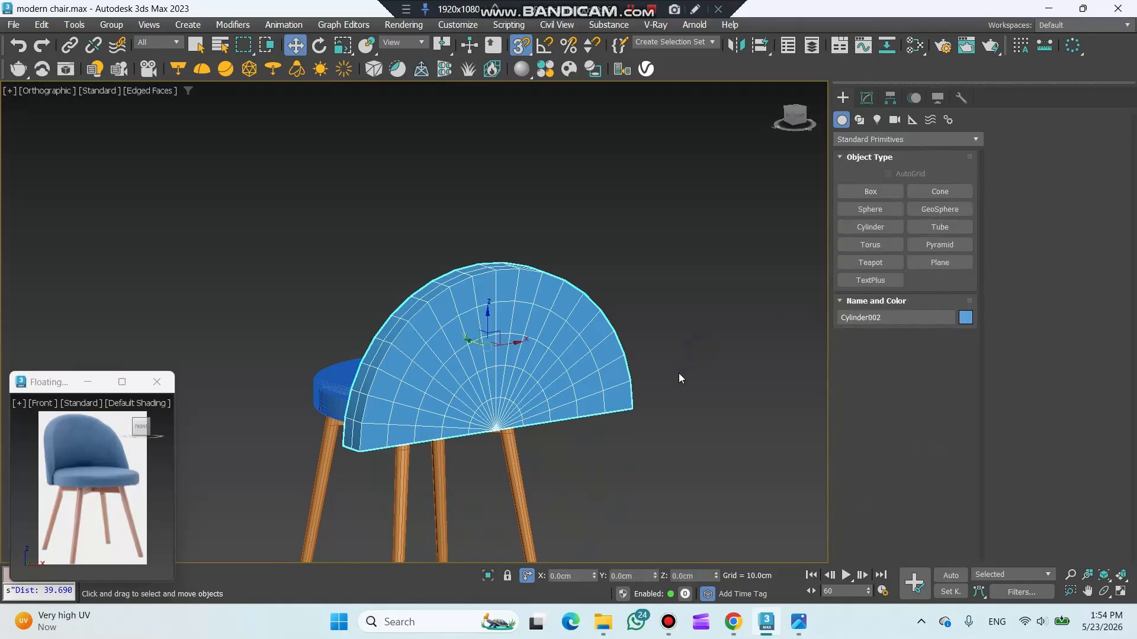
key(f)
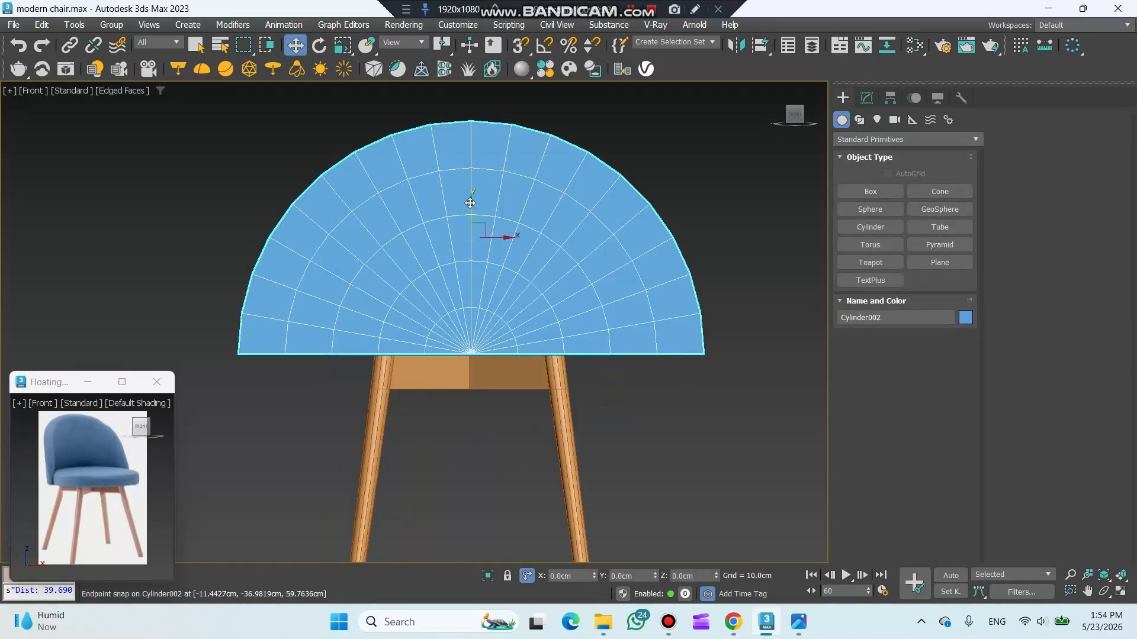
drag(471, 214, 481, 212)
key(t)
drag(540, 500, 540, 299)
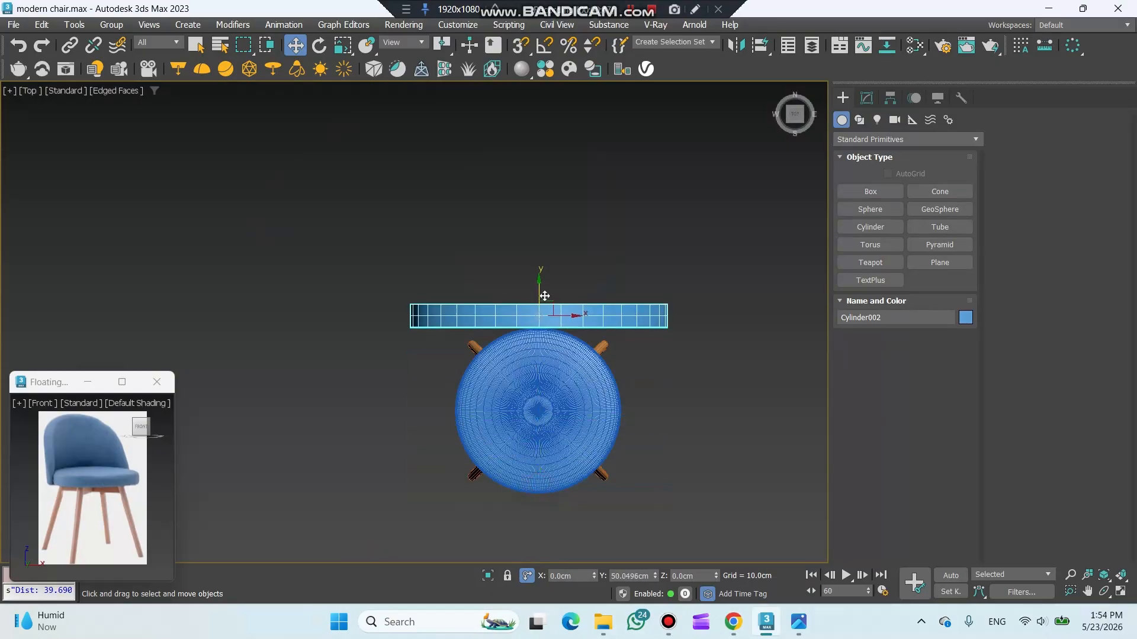
Step: Hide the seat and legs so that only the half-disc backrest remains, and show its flat underside
drag(686, 439, 524, 444)
right_click(559, 379)
click(590, 360)
click(622, 318)
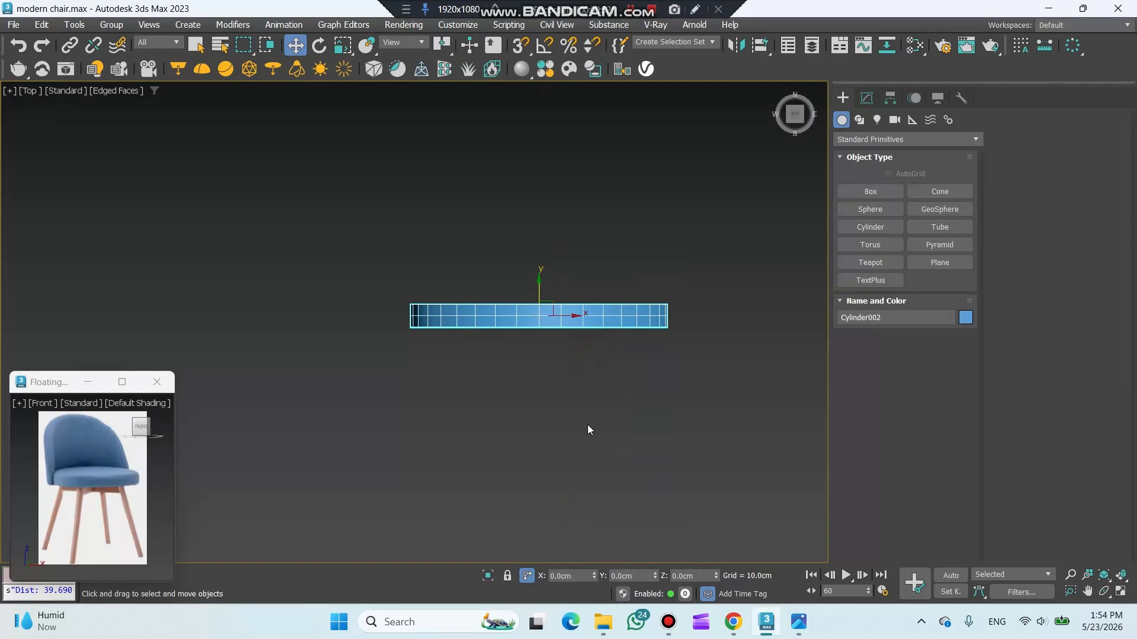
alt+middle_drag(588, 424, 603, 360)
scroll(424, 427, up, 5)
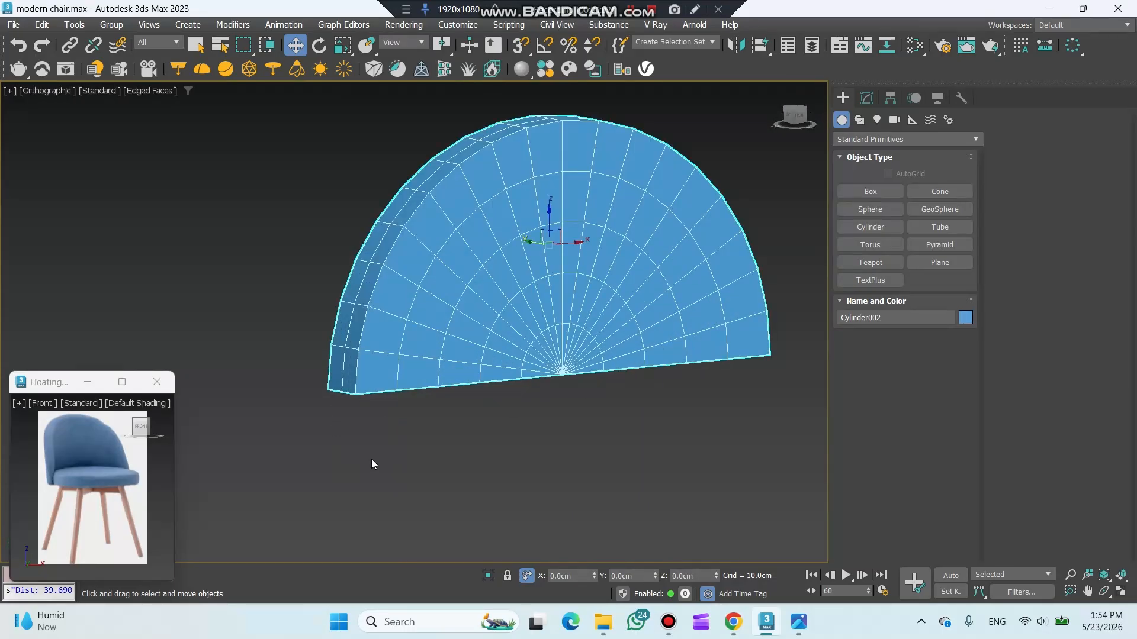
alt+middle_drag(373, 459, 597, 380)
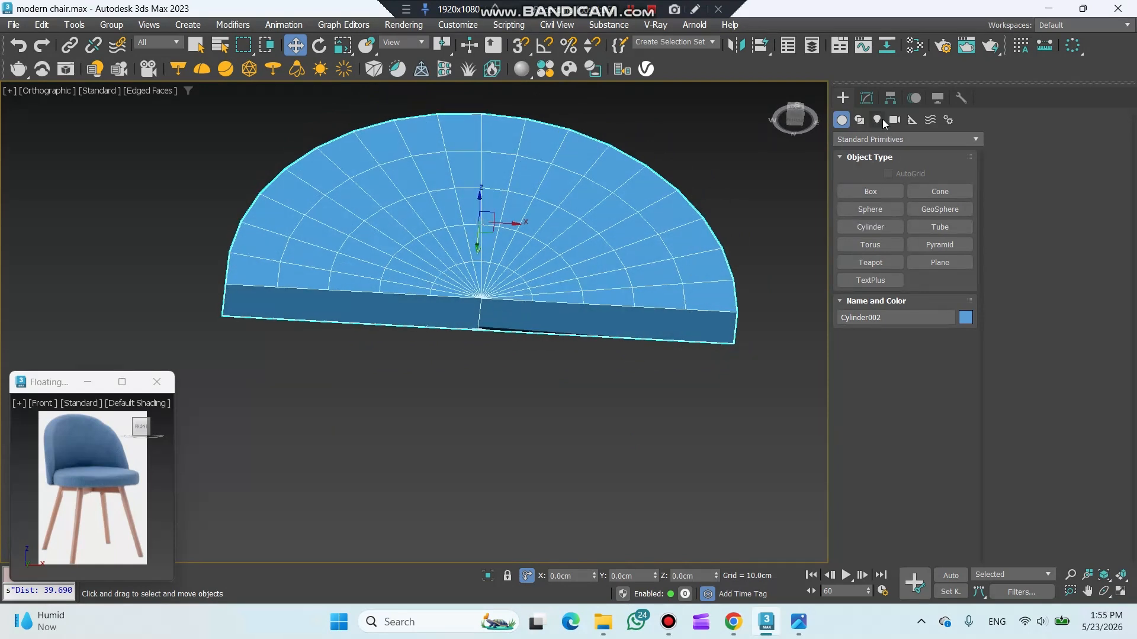
Step: Add an Edit Poly modifier to the backrest and connect the outermost inner vertices across the right end of its underside
click(867, 98)
click(867, 159)
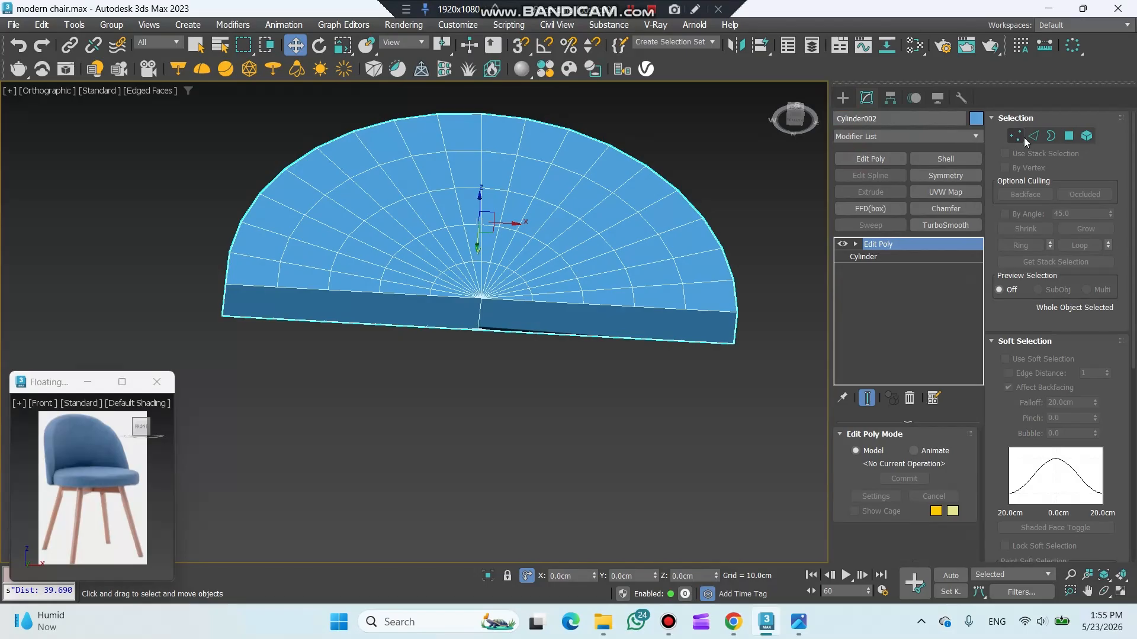
click(1014, 137)
drag(675, 355, 697, 303)
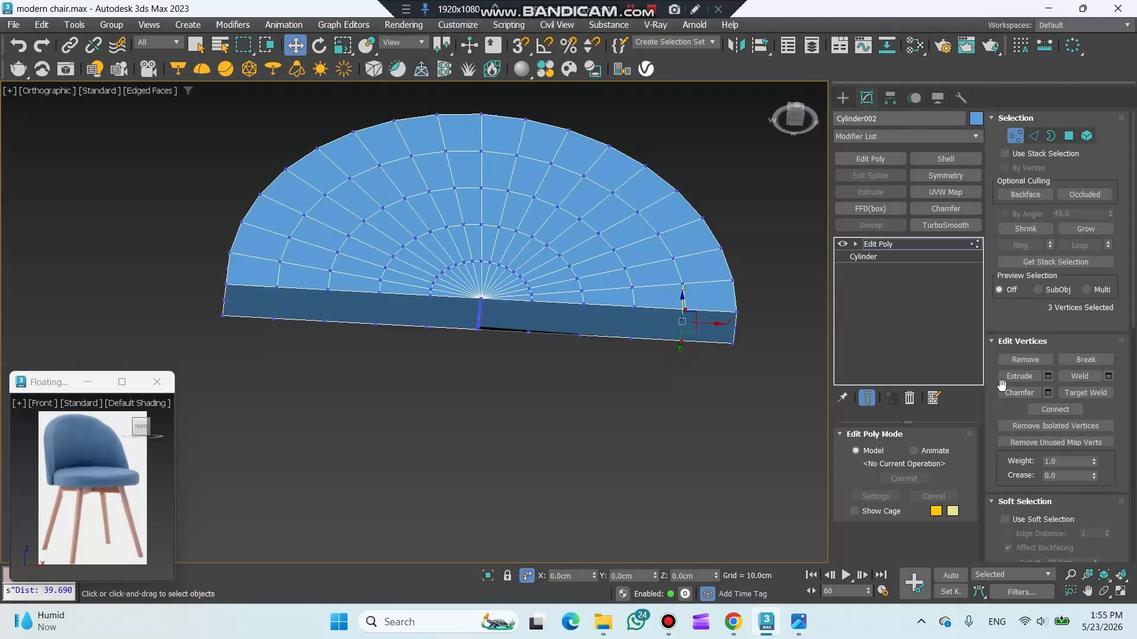
click(1047, 406)
Step: Connect the remaining opposite vertices across the right half of the backrest's underside
drag(621, 343, 644, 300)
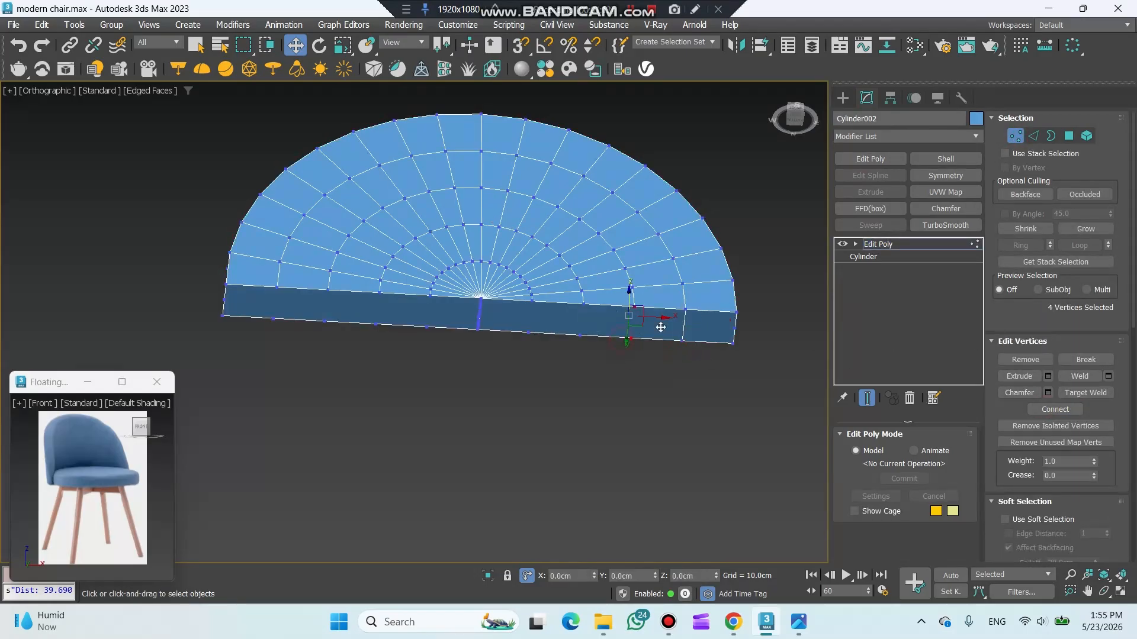
click(1054, 411)
drag(579, 336, 565, 299)
key(ctrl+z)
scroll(556, 328, up, 2)
drag(536, 350, 506, 276)
click(1044, 409)
Step: Connect the opposite vertices across the left half of the backrest's underside
drag(389, 345, 361, 269)
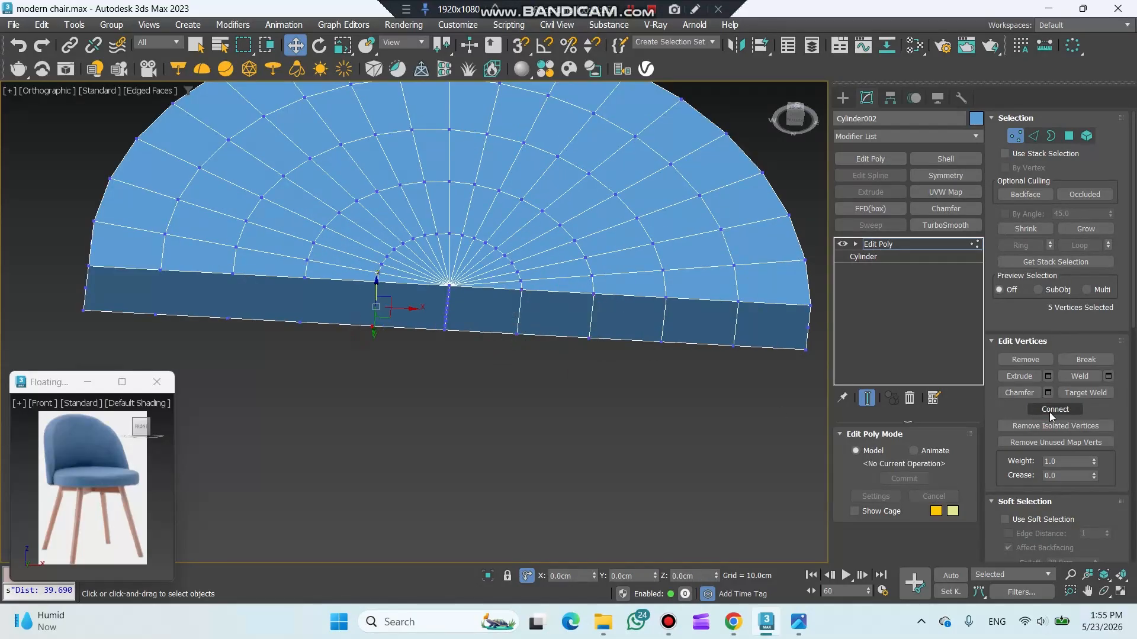
click(1049, 412)
drag(318, 341, 289, 266)
click(1049, 411)
drag(246, 336, 217, 260)
key(ctrl+shift+e)
Step: Try to connect the middle vertices at both ends of the backrest's underside
click(809, 328)
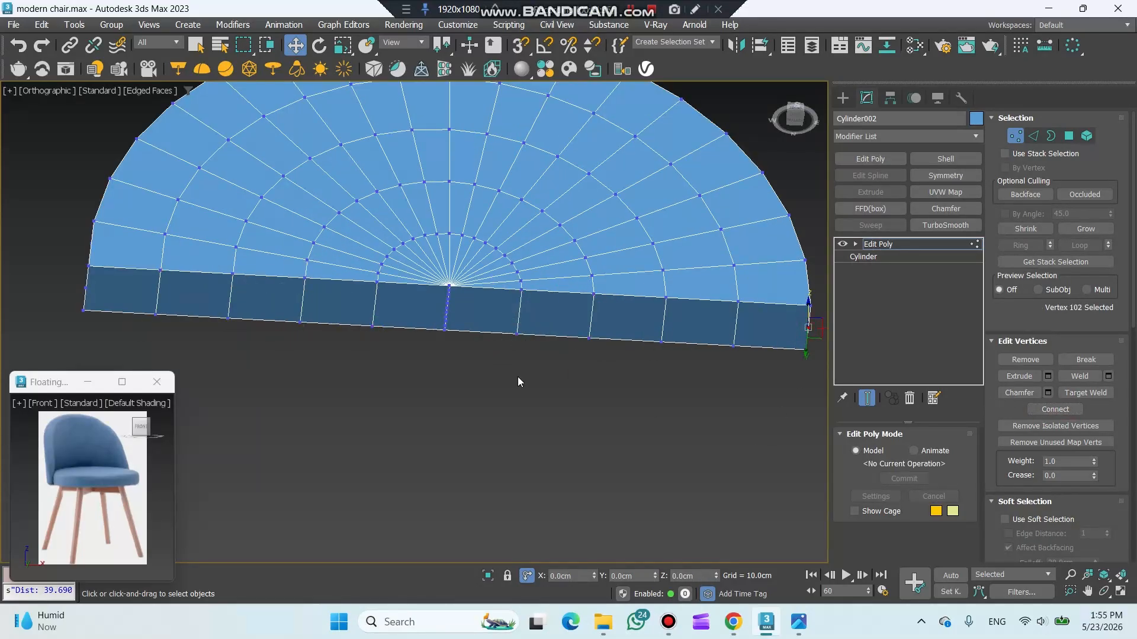
ctrl+click(87, 288)
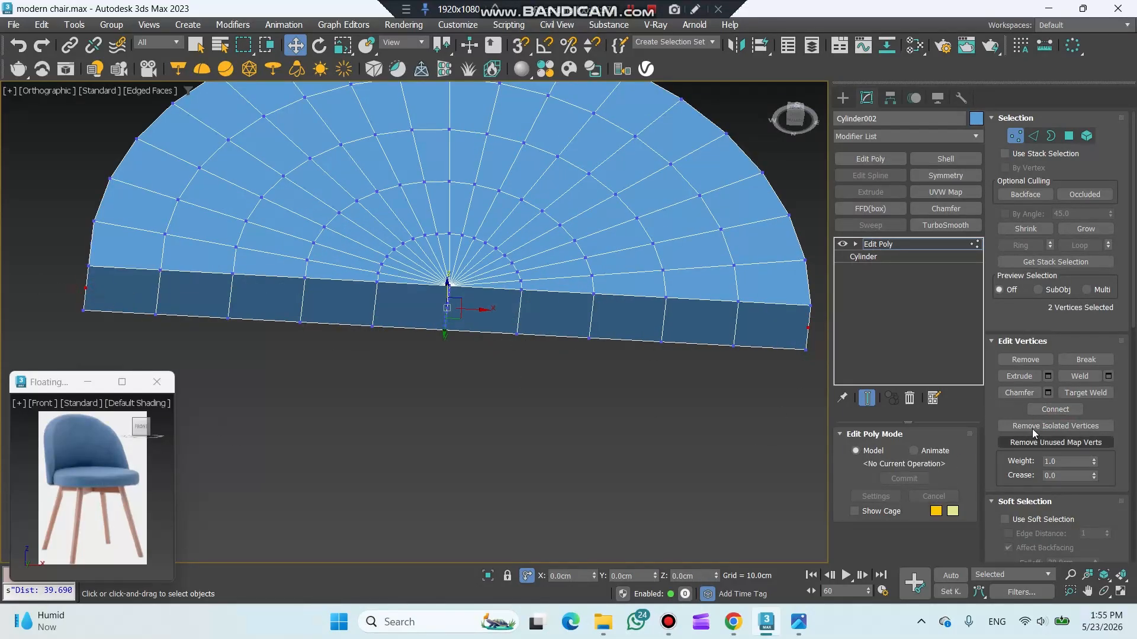
click(1057, 409)
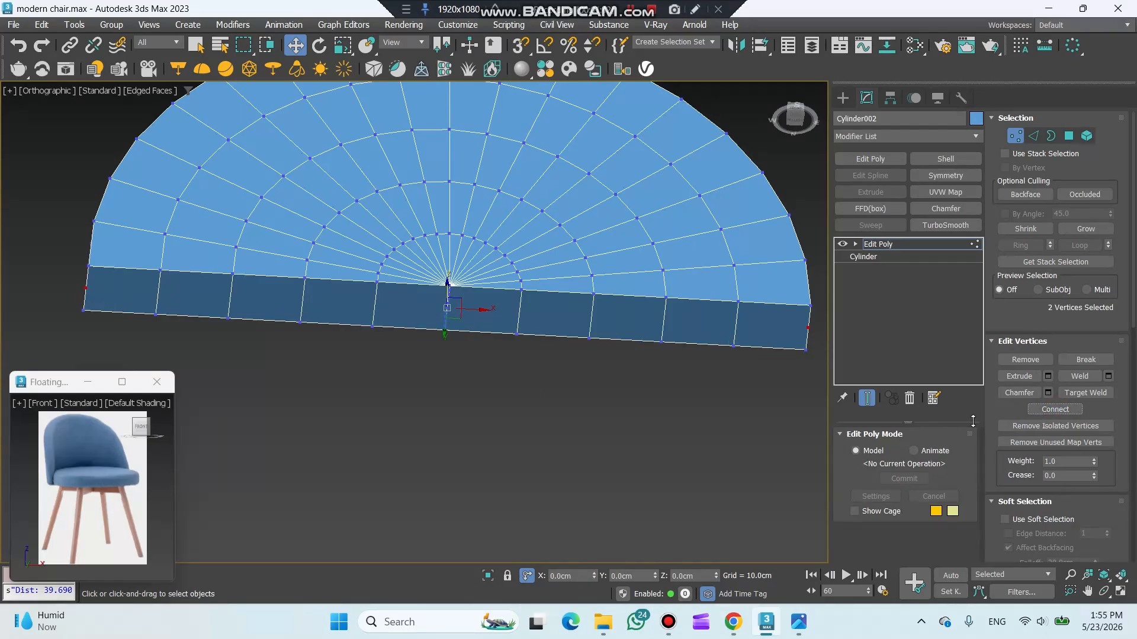
Step: Cut a lengthwise edge along the middle of the underside between the two end vertices, with snapping on
scroll(1008, 457, down, 10)
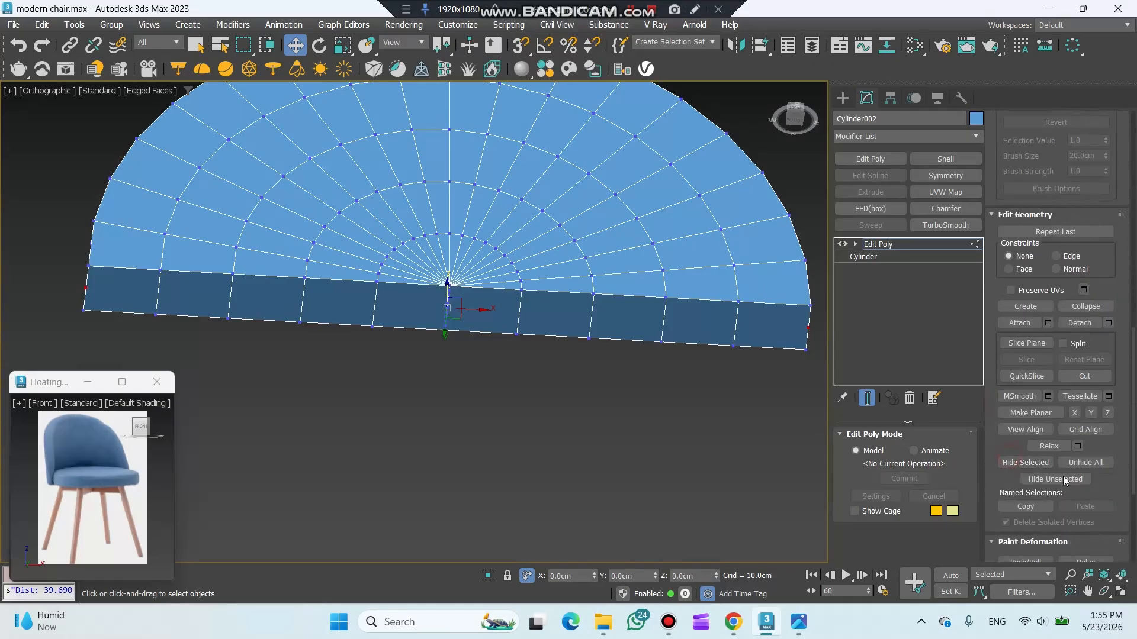
click(1089, 377)
key(s)
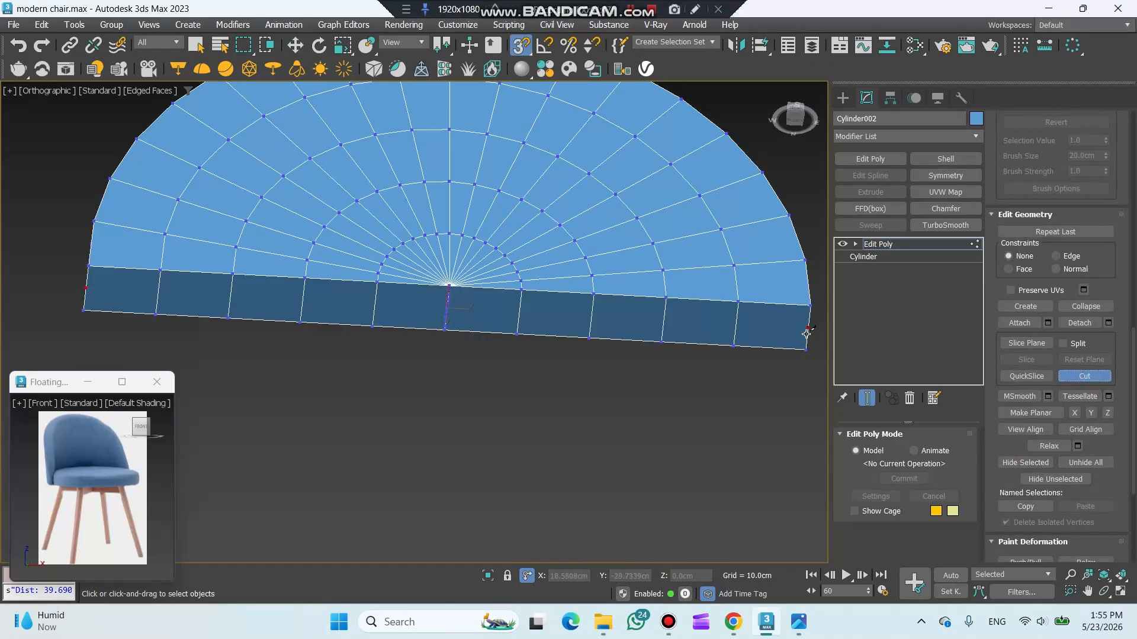
click(807, 328)
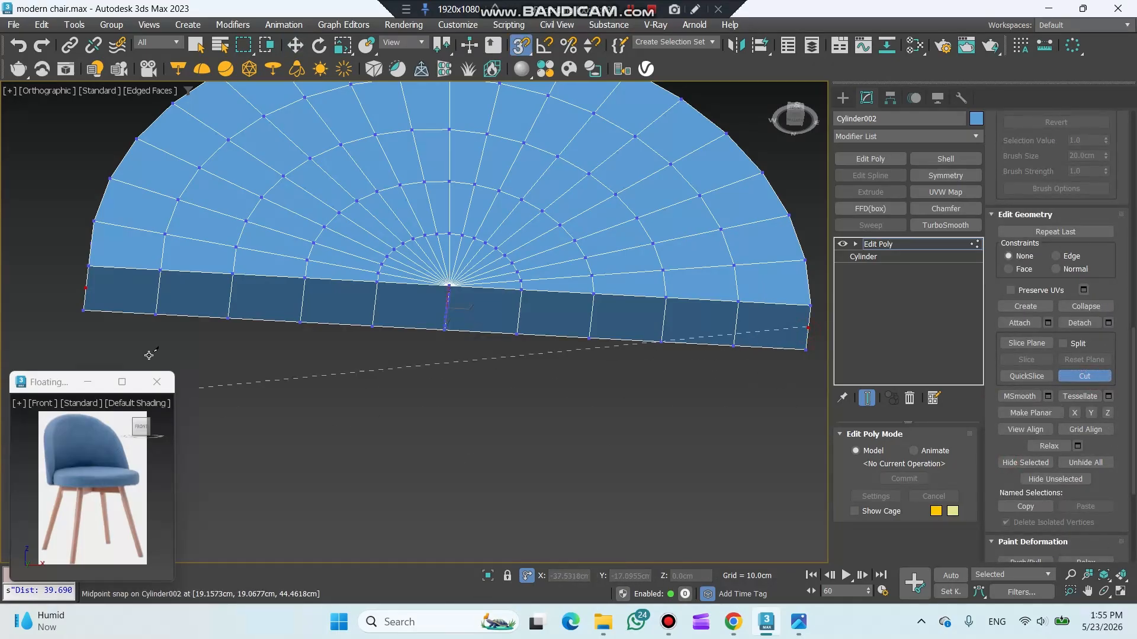
click(86, 289)
key(w)
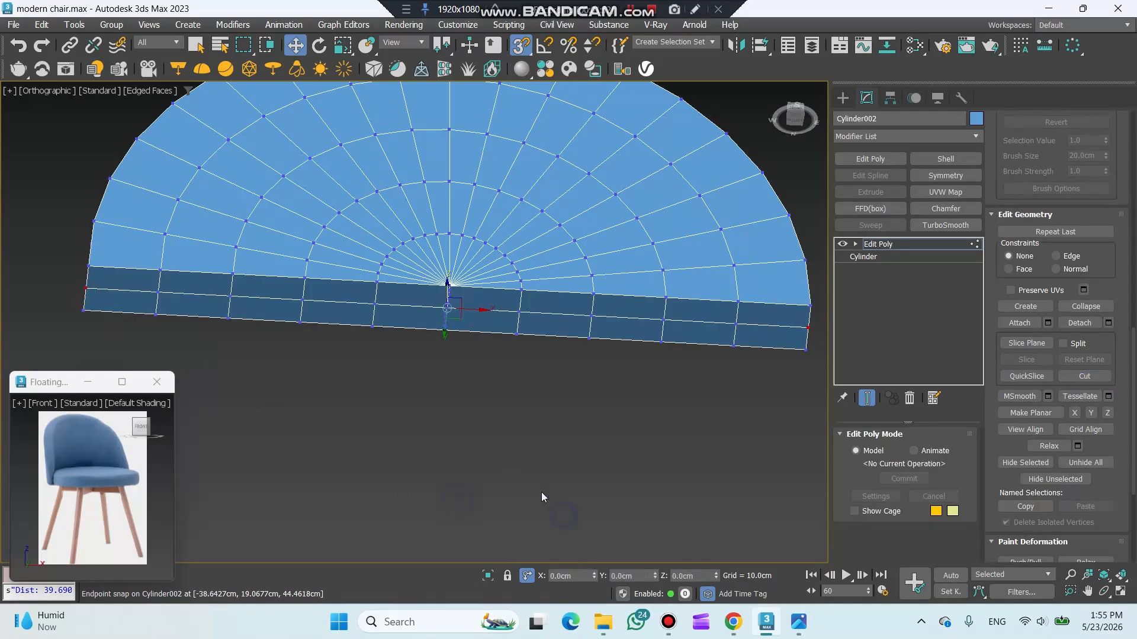
Step: Remove the eight surplus vertices along the short middle edge across the backrest's underside, keeping its end and centre vertices
click(855, 244)
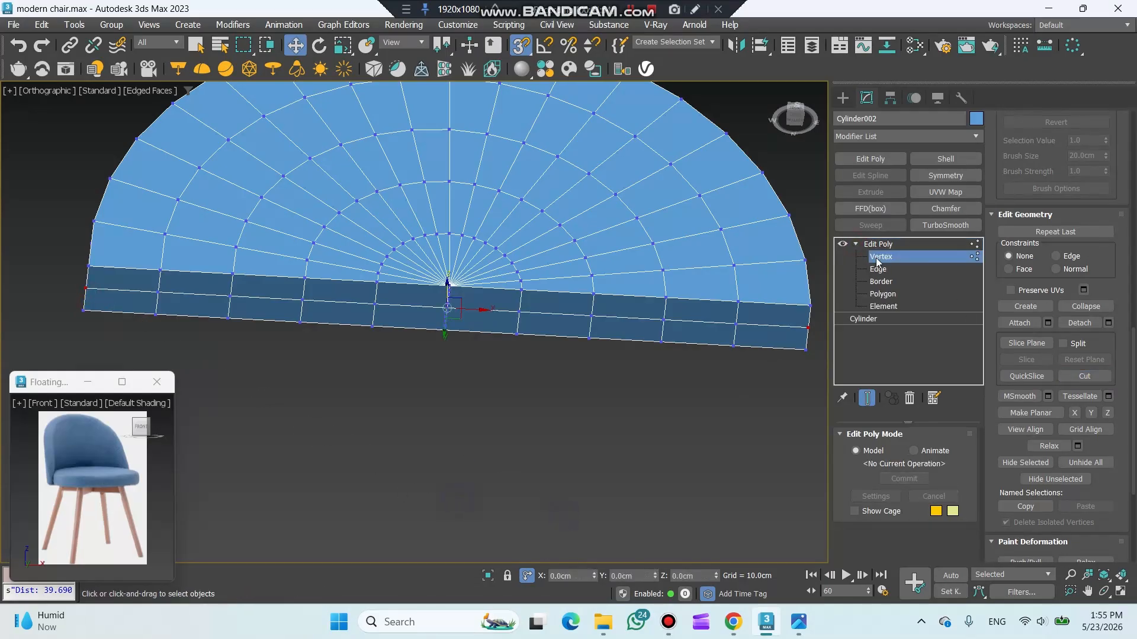
scroll(453, 299, up, 3)
alt+middle_drag(456, 322, 439, 328)
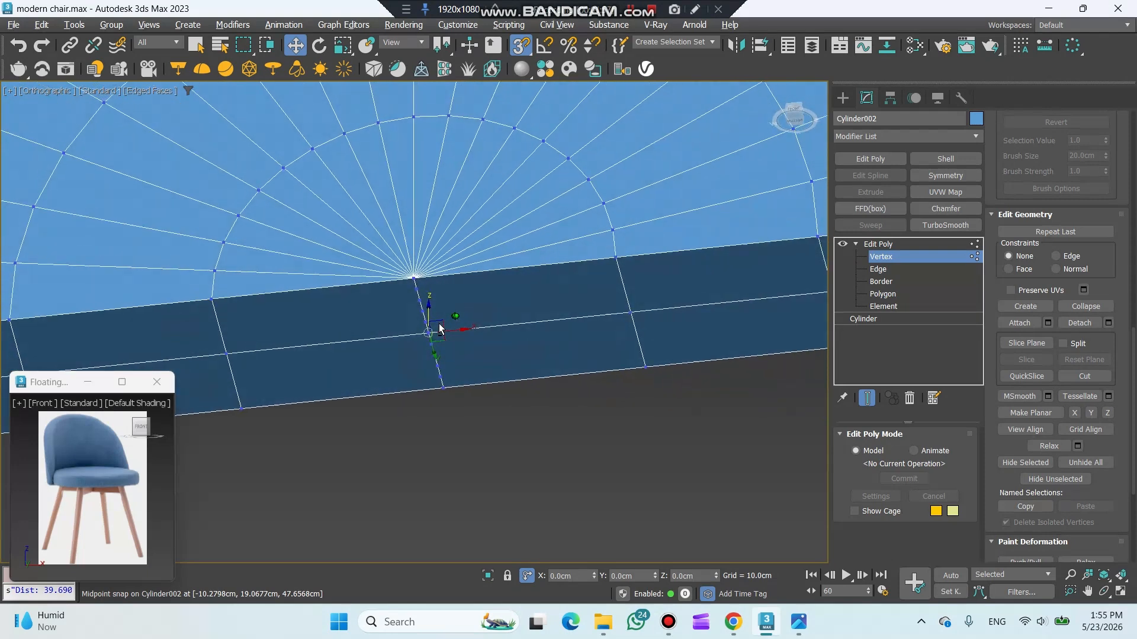
scroll(440, 328, up, 3)
key(s)
click(487, 485)
click(444, 422)
ctrl+click(439, 400)
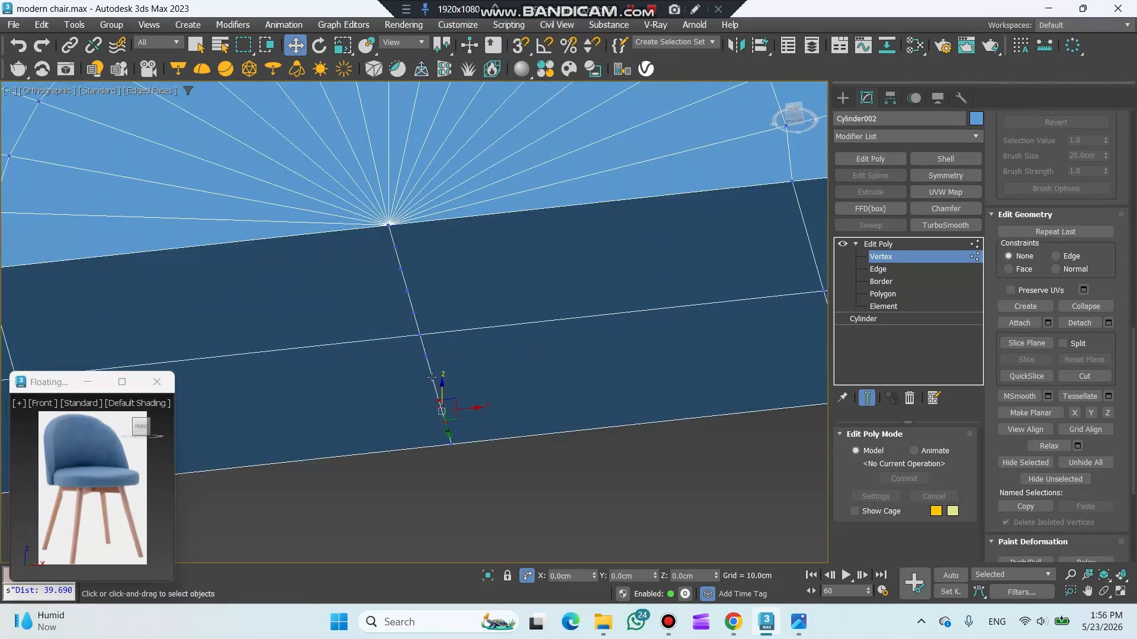
ctrl+click(433, 379)
ctrl+click(426, 357)
ctrl+click(415, 313)
ctrl+click(408, 291)
ctrl+click(401, 269)
ctrl+click(395, 247)
scroll(1034, 205, up, 10)
scroll(1034, 205, up, 5)
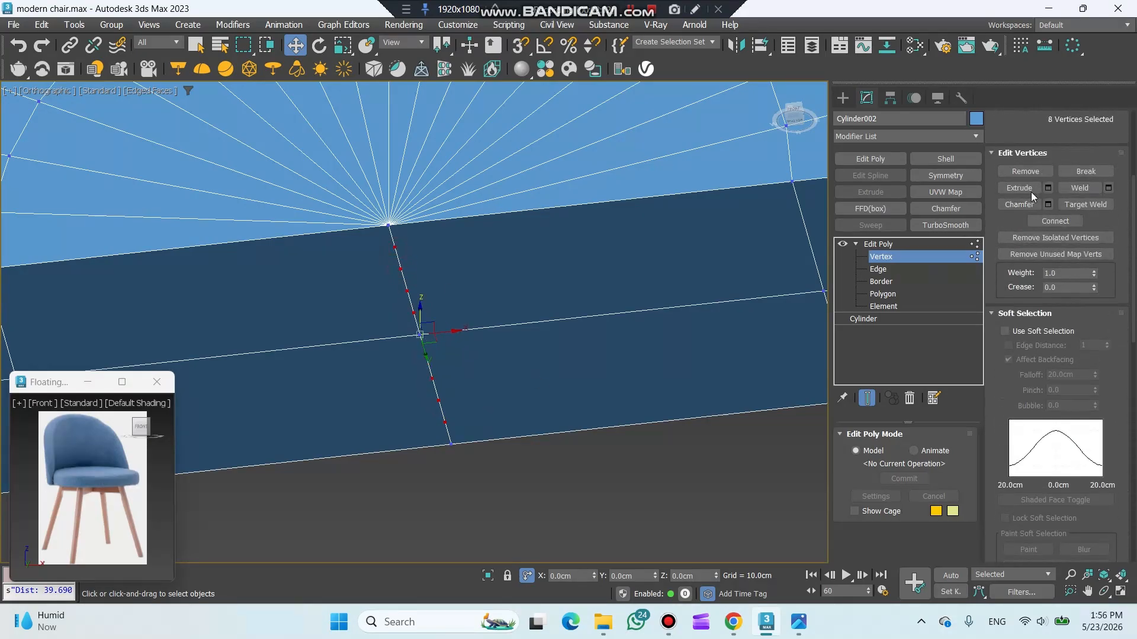
click(1026, 173)
scroll(503, 453, down, 5)
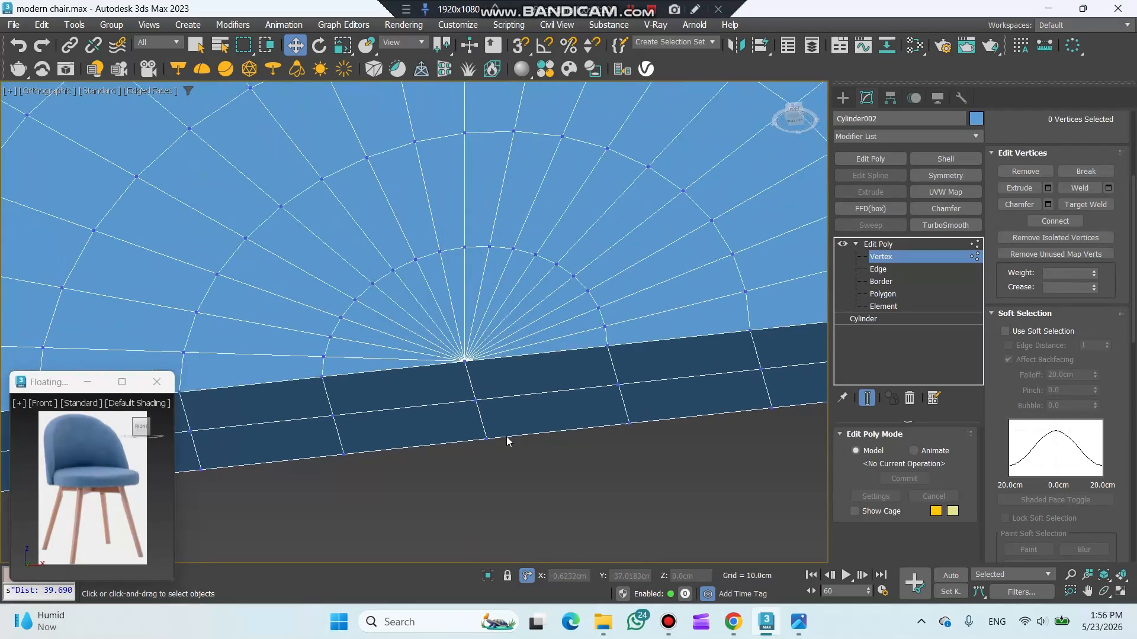
Step: Extrude the rear row of ten underside polygons downward to form a lower lip on the backrest
middle_drag(511, 436, 467, 308)
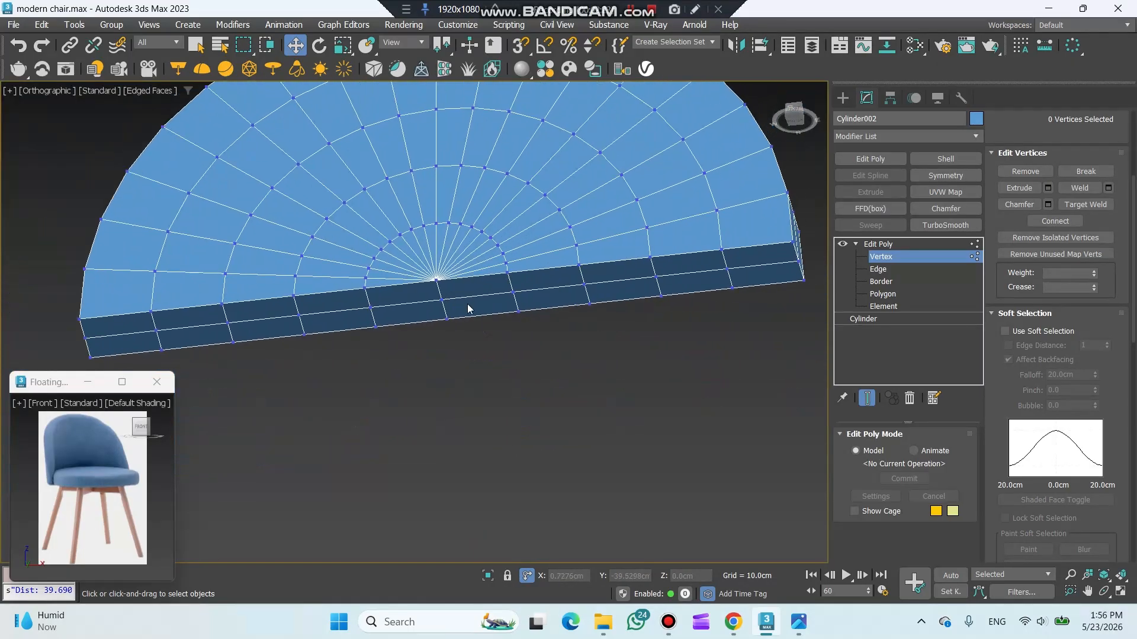
click(868, 293)
click(764, 279)
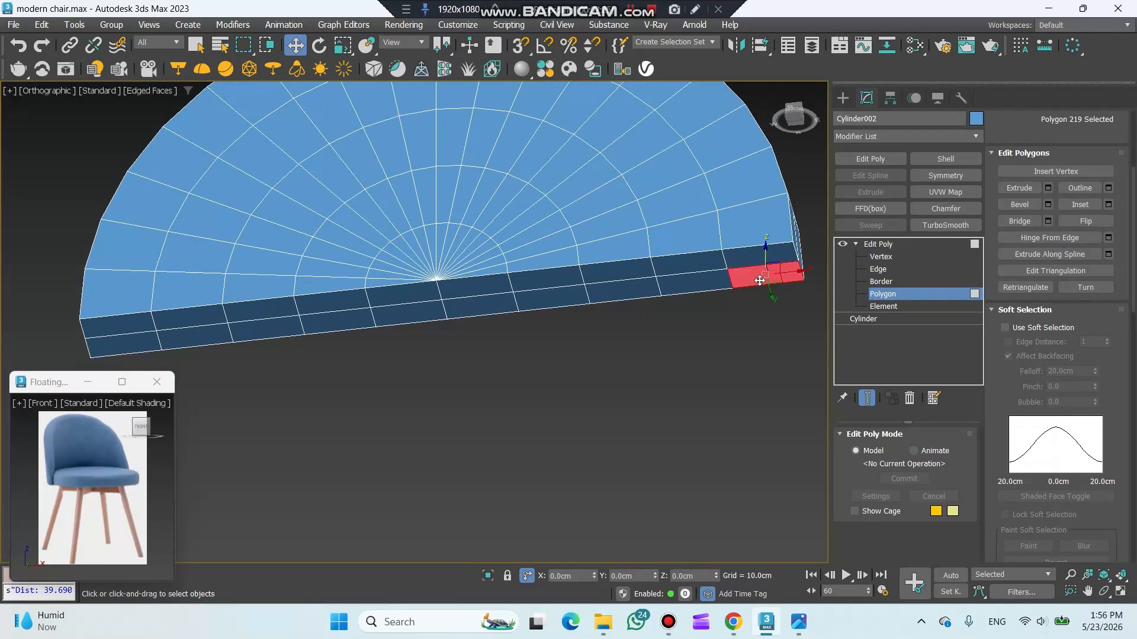
ctrl+double_click(123, 349)
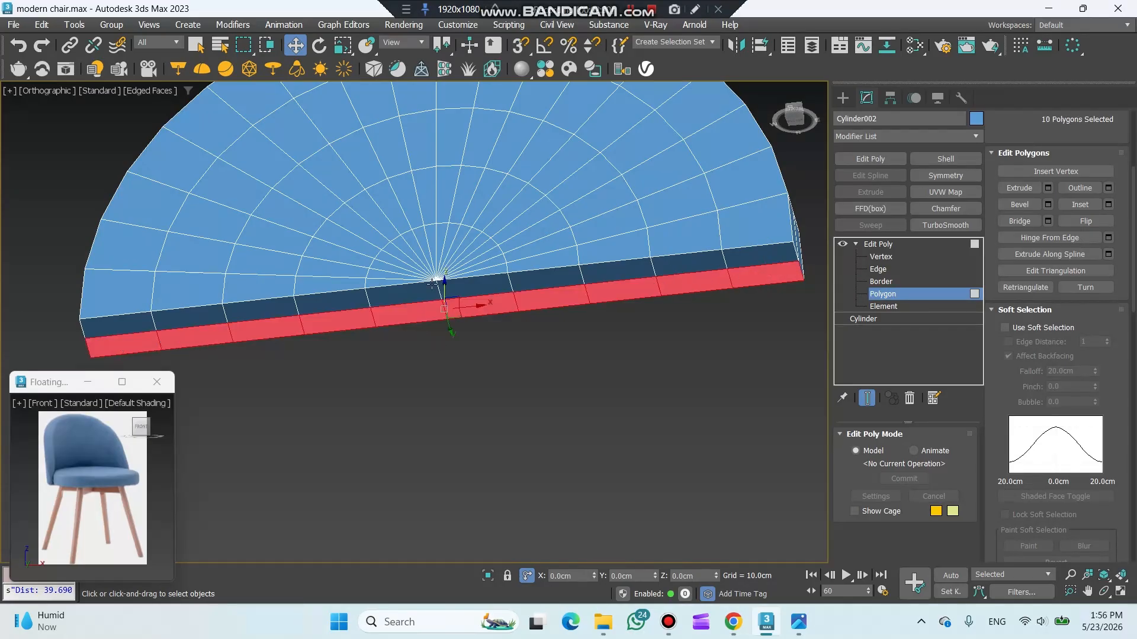
drag(445, 286, 446, 344)
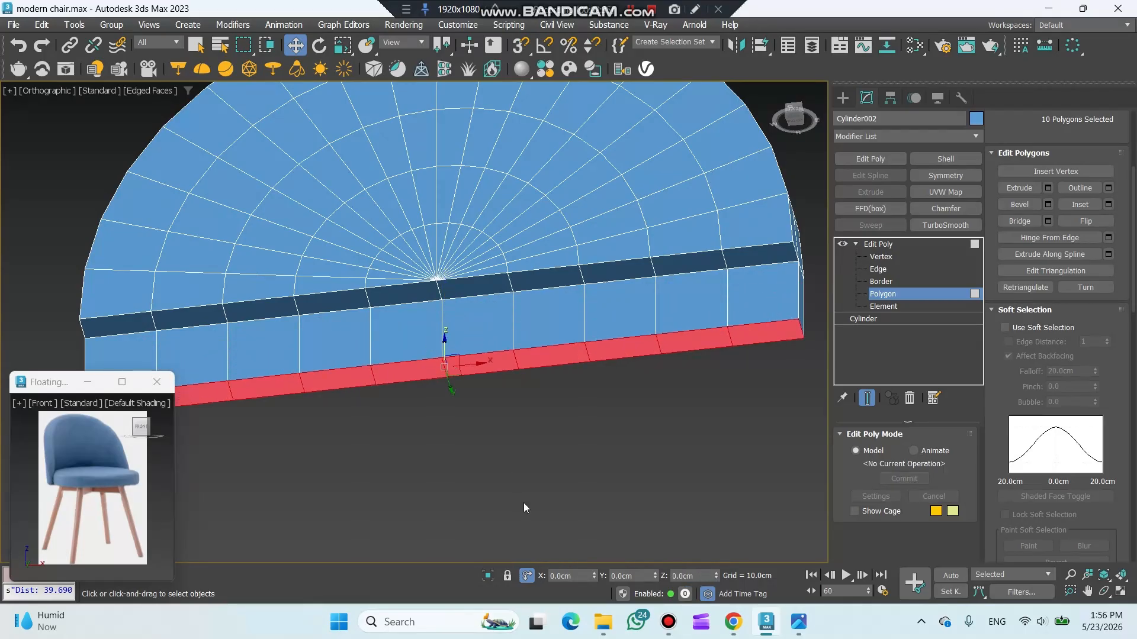
Step: Bring back the other chair parts in the front view and raise the lip's bottom polygons level with the seat's underside
key(f)
right_click(518, 218)
click(551, 152)
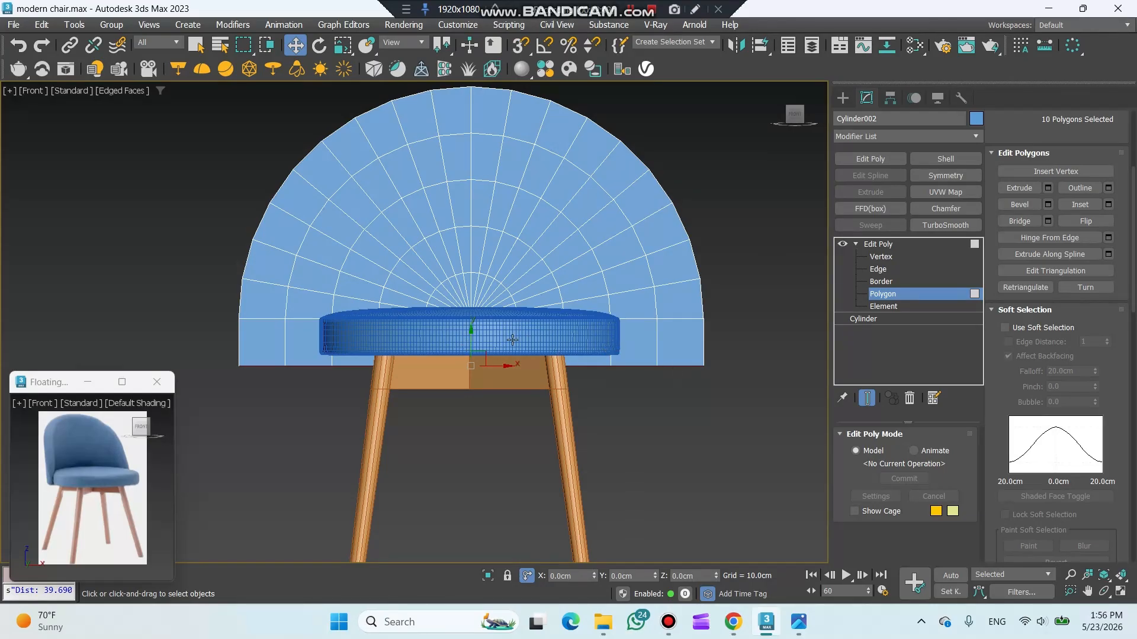
drag(481, 366, 489, 358)
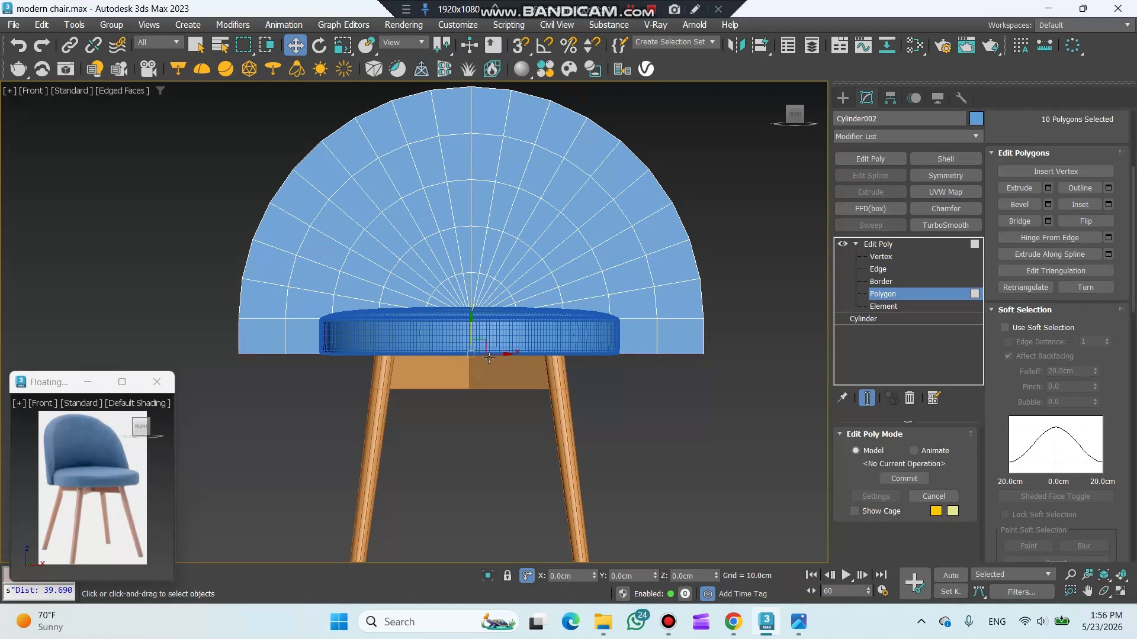
Step: Apply TurboSmooth to the backrest with 3 iterations
click(877, 245)
click(945, 225)
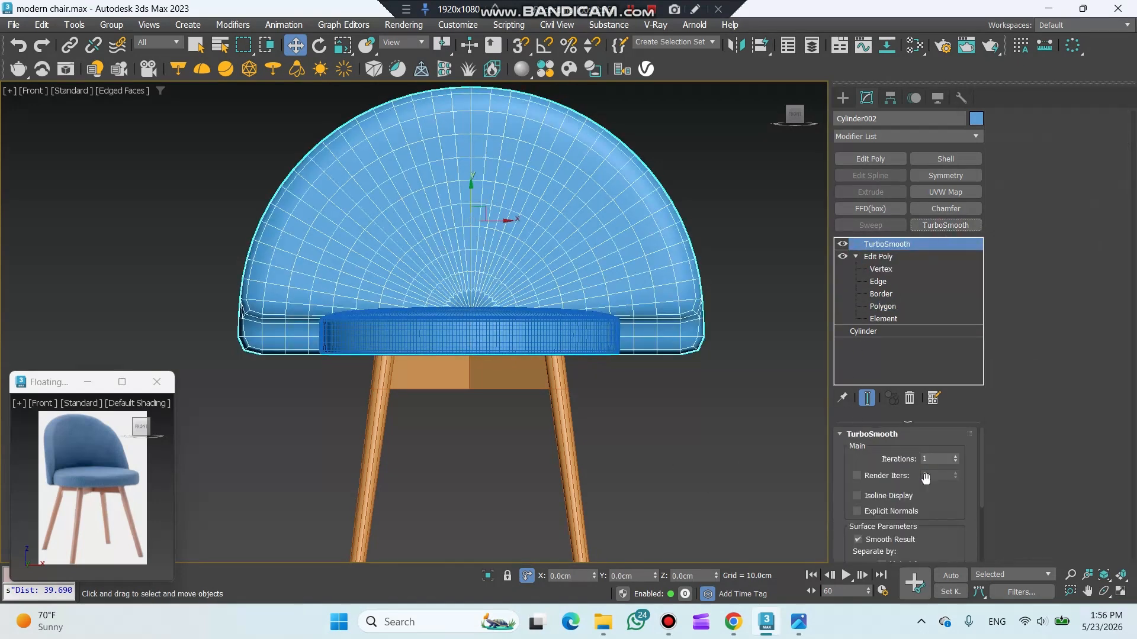
click(956, 457)
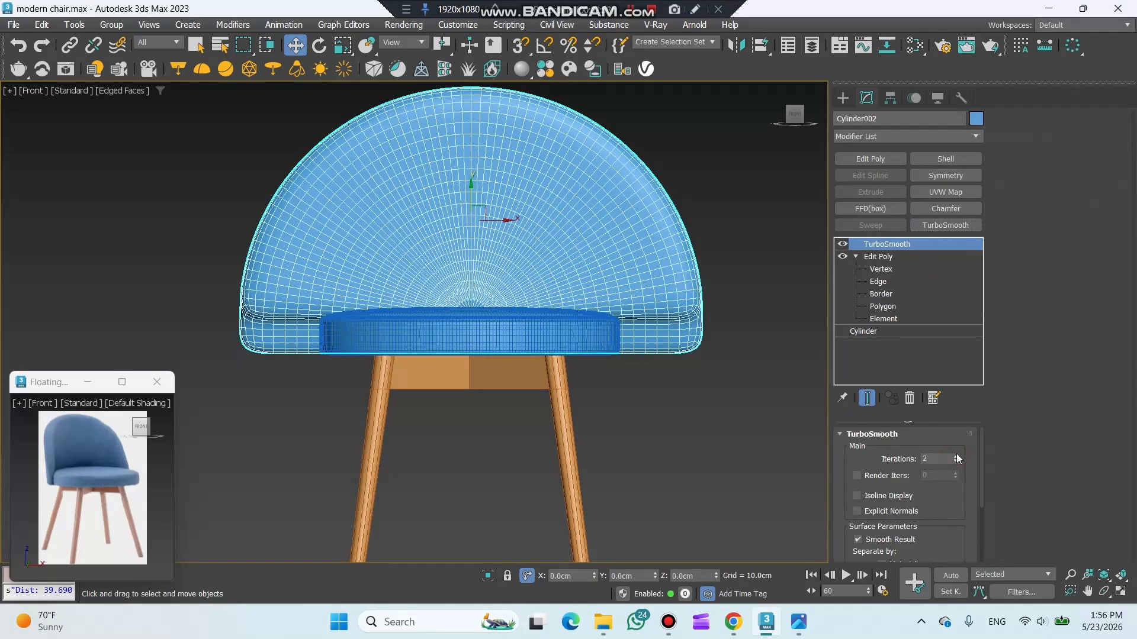
click(956, 457)
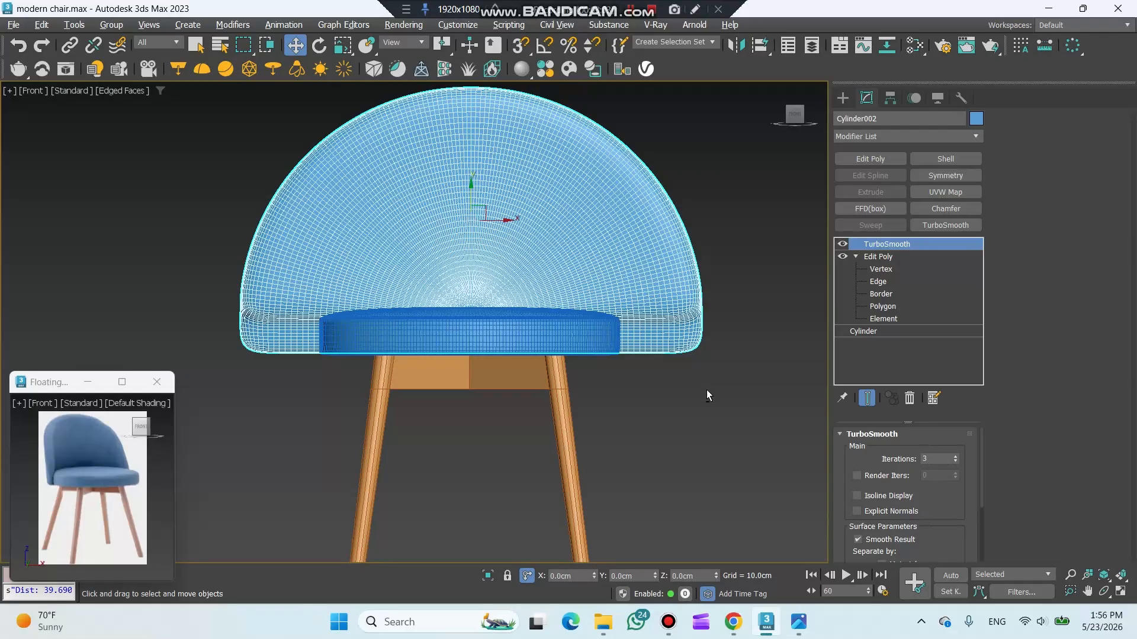
alt+middle_drag(706, 389, 603, 394)
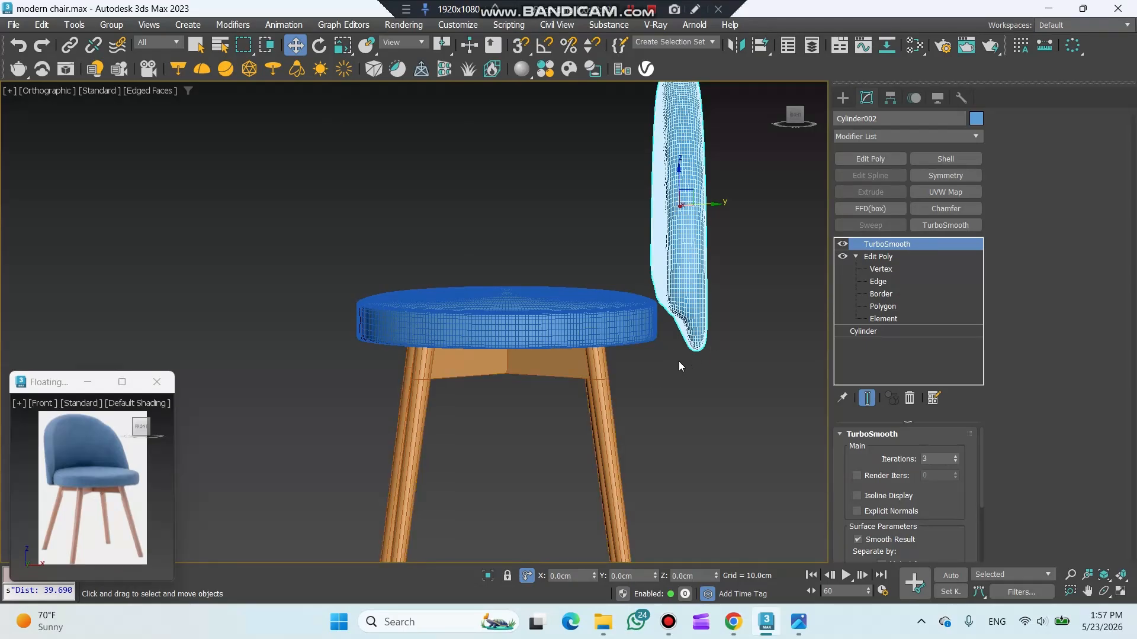
Step: Disable the smoothing display and connect the ring of vertical edges around the backrest's lower lip with an edge loop
click(842, 243)
scroll(710, 308, up, 4)
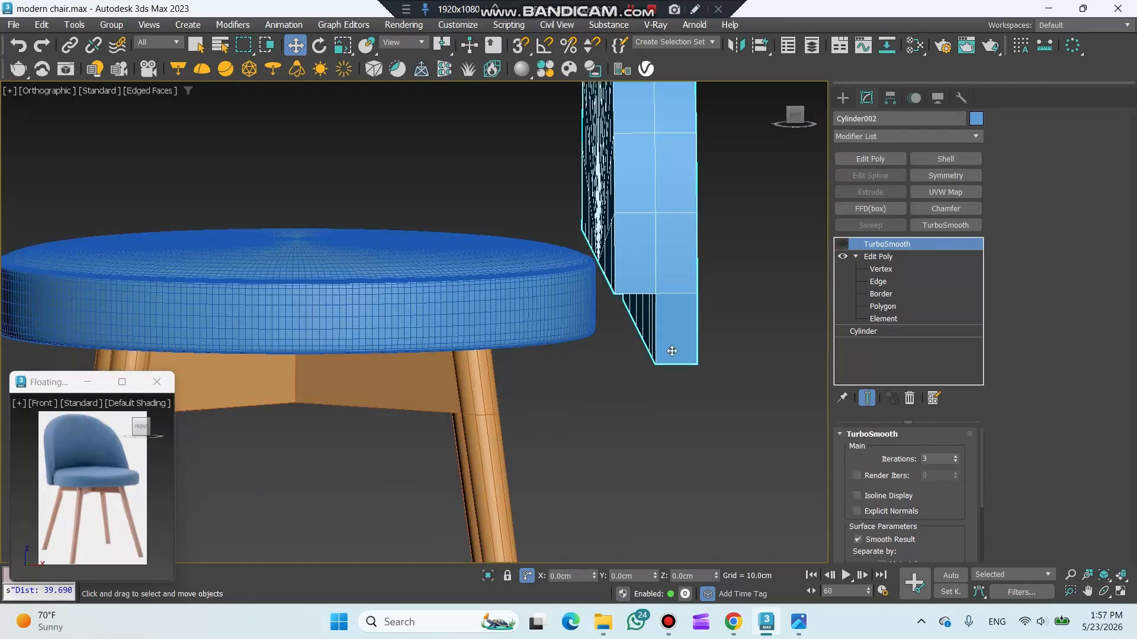
click(795, 115)
click(878, 281)
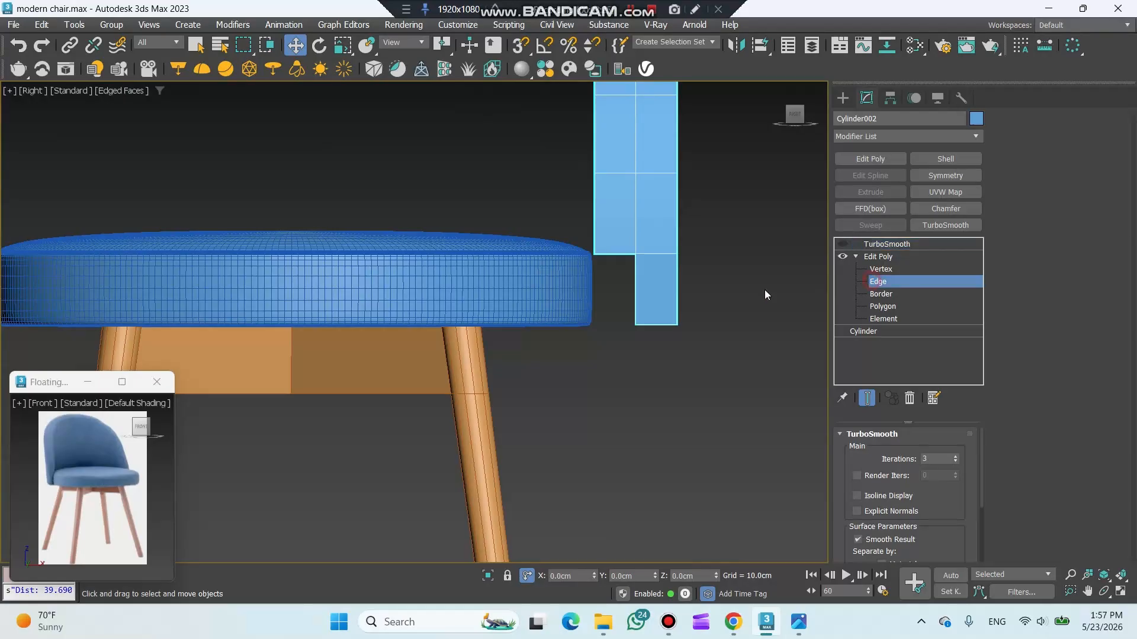
click(677, 299)
alt+middle_drag(737, 325, 676, 339)
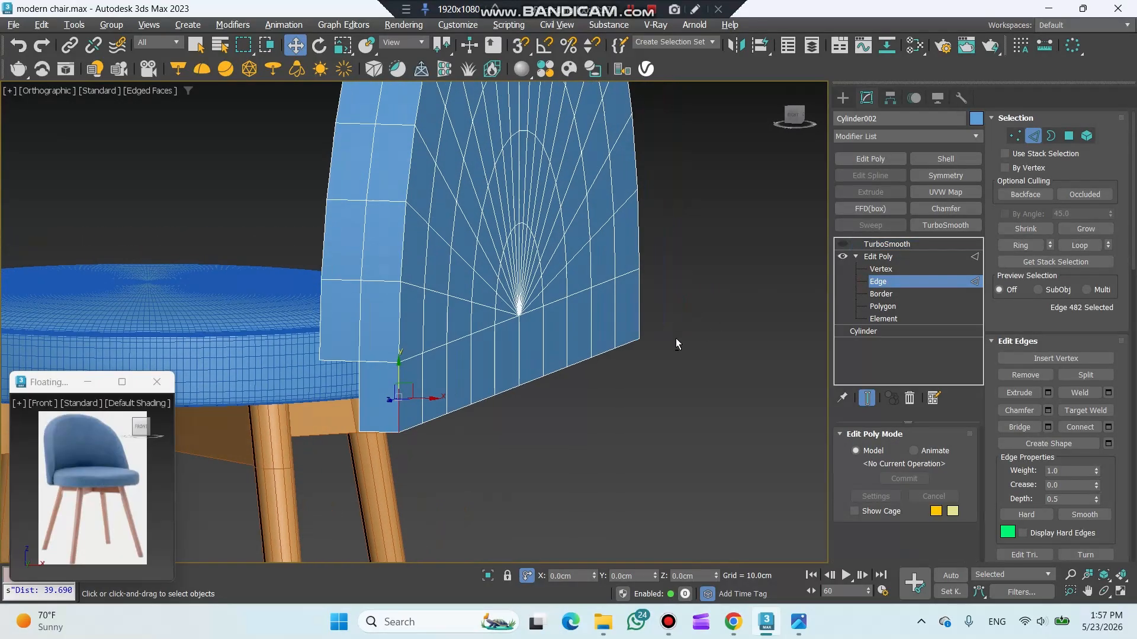
click(1019, 246)
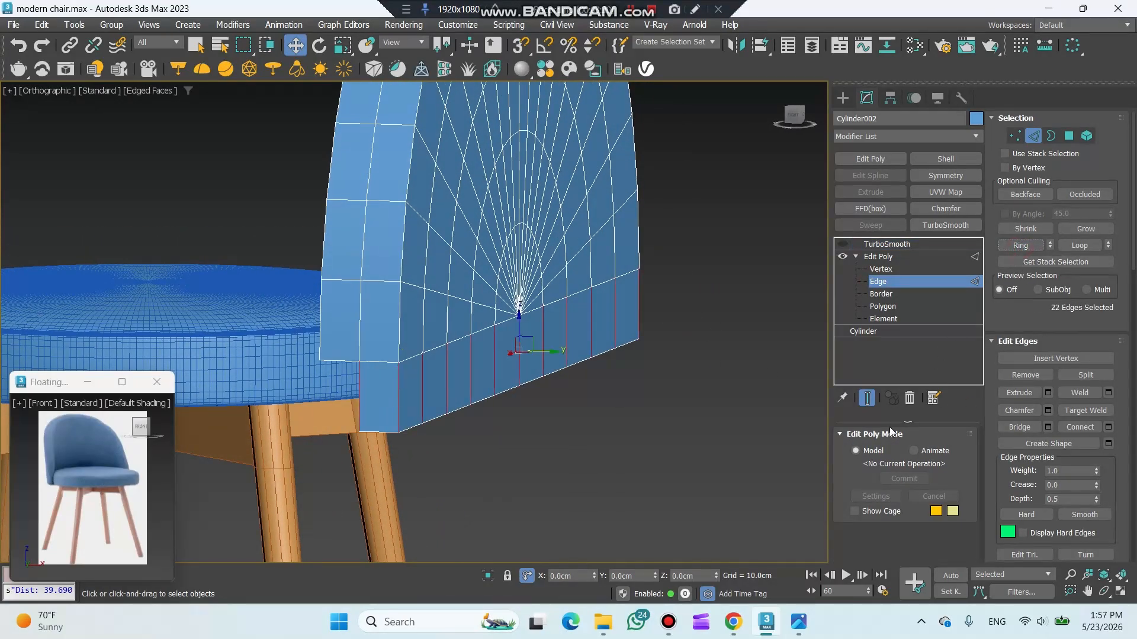
click(1079, 427)
Step: Turn the smoothing display back on and move the new edge loop down toward the lip's bottom
click(842, 244)
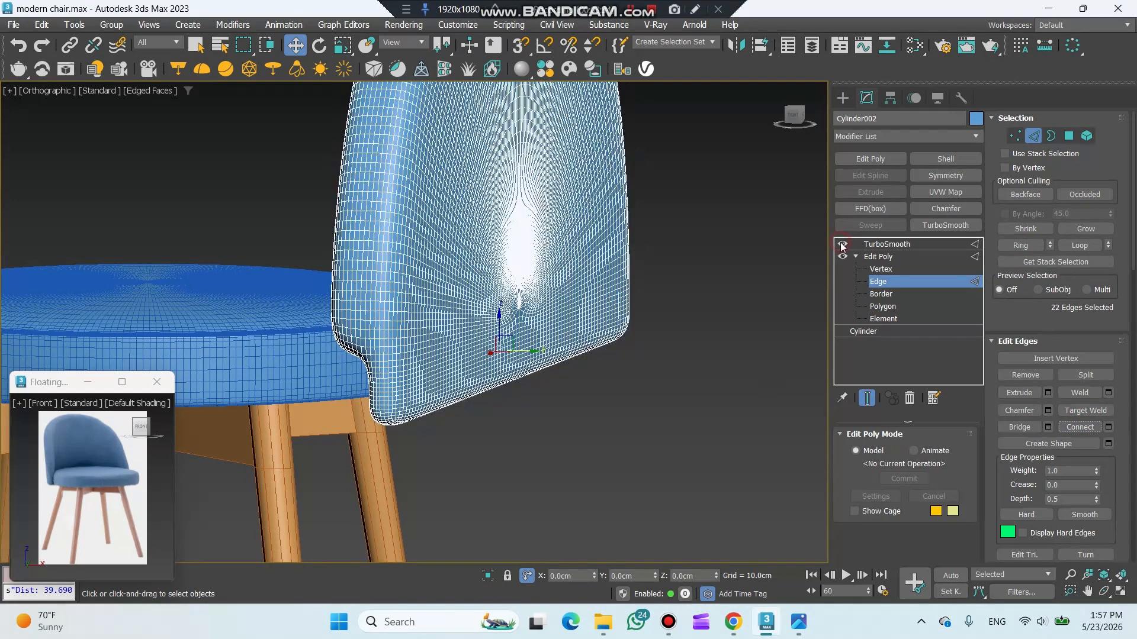
scroll(373, 427, up, 2)
scroll(374, 427, up, 1)
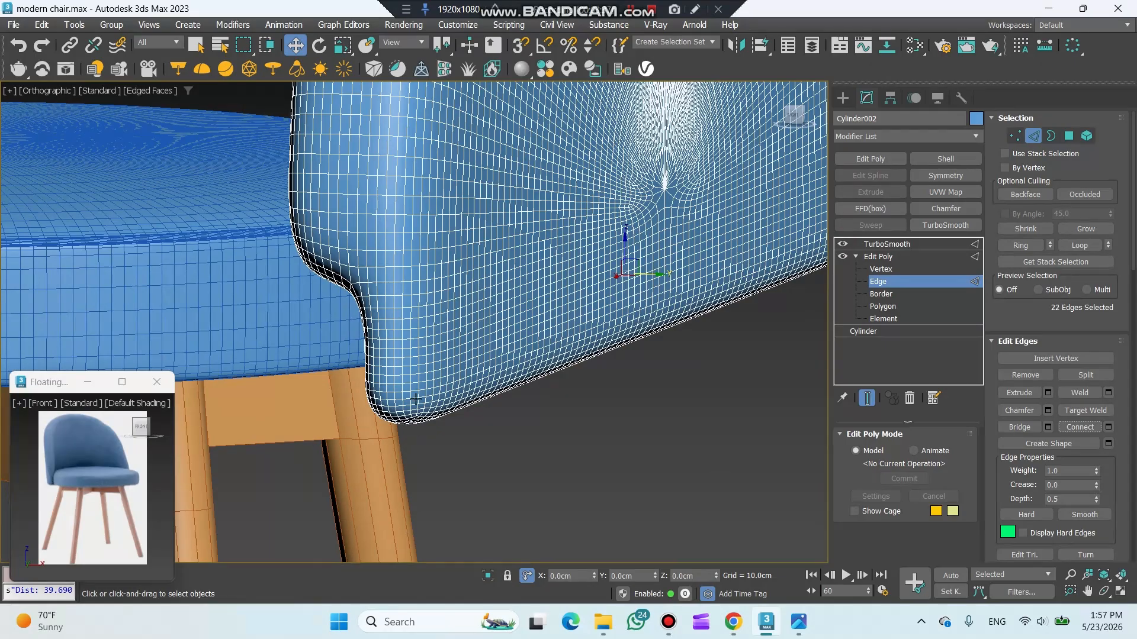
alt+middle_drag(370, 409, 275, 417)
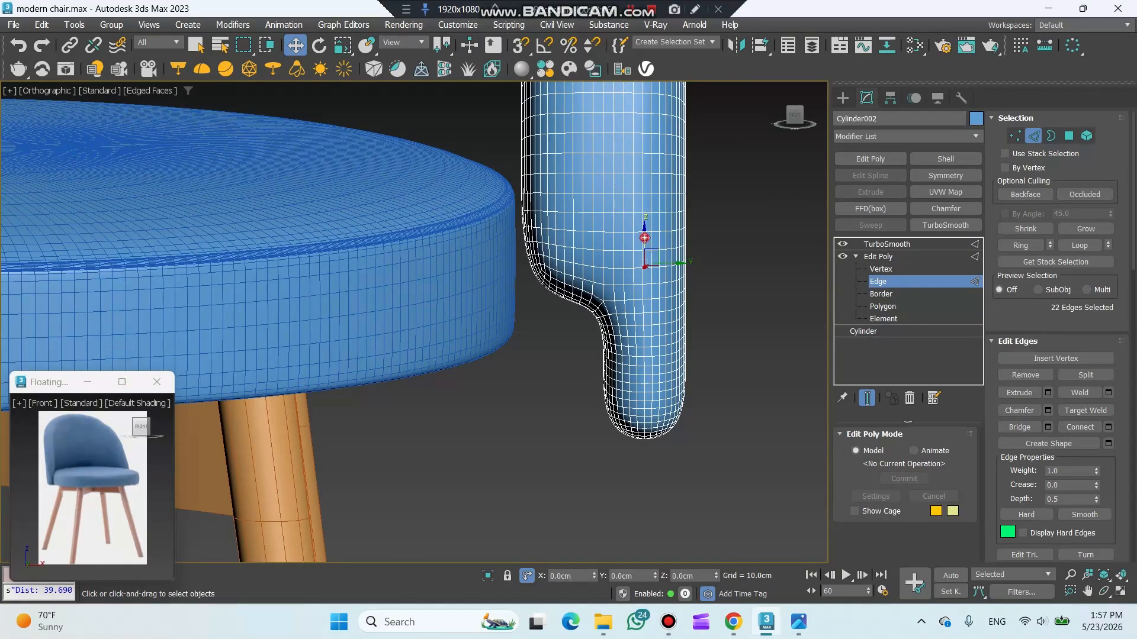
drag(645, 238, 672, 297)
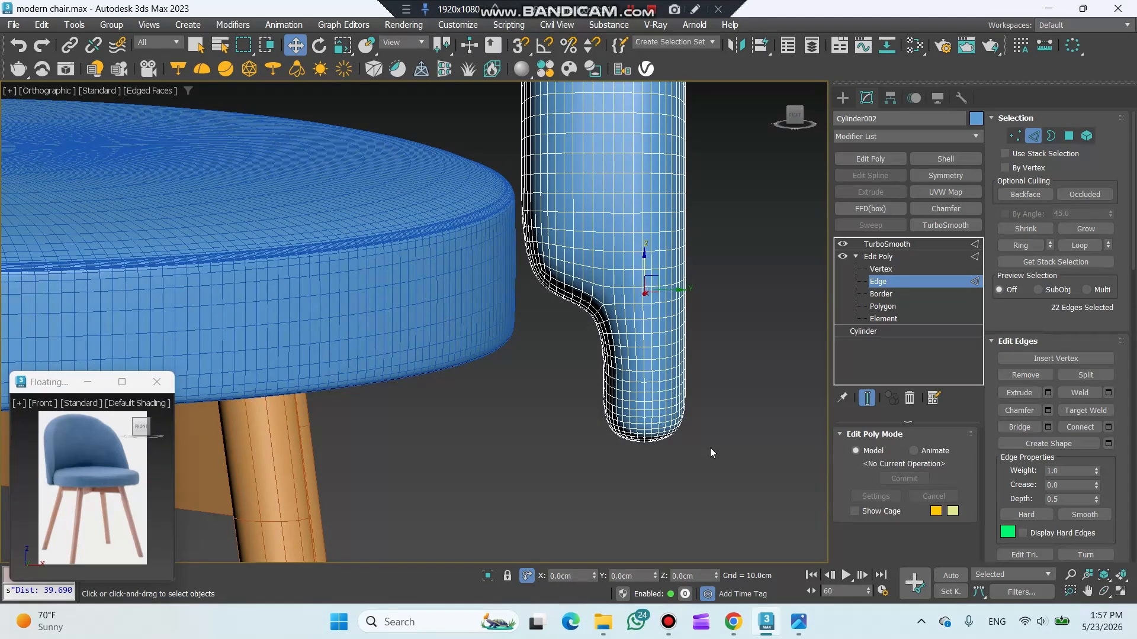
click(883, 258)
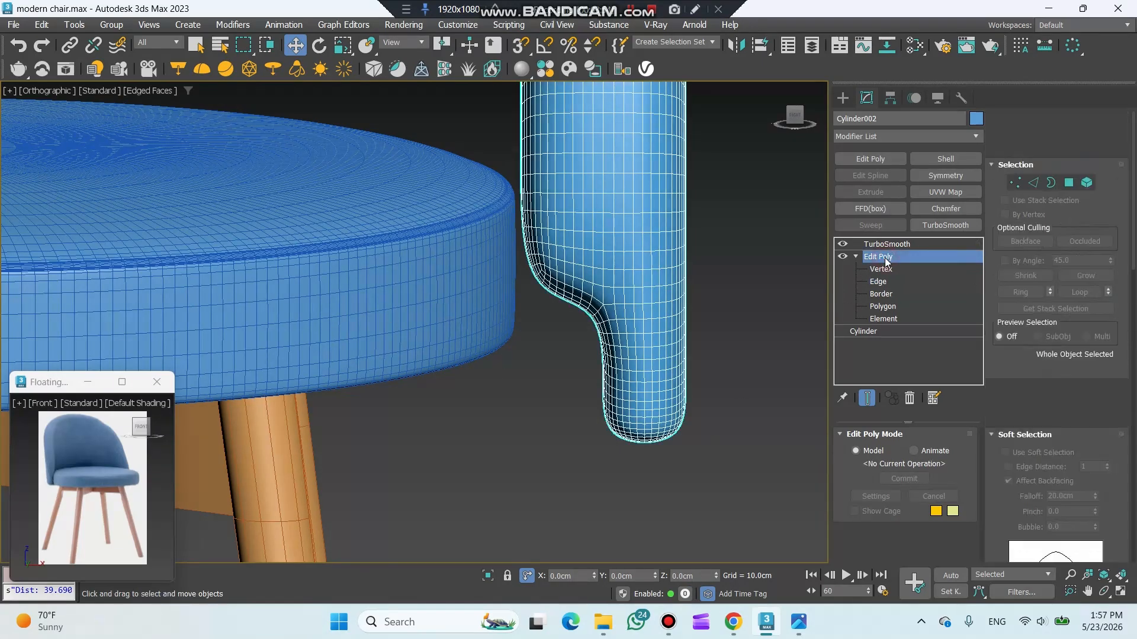
Step: Hide the smoothing and add a Bend modifier above Edit Poly, on the X axis with an angle of -142.5
key(t)
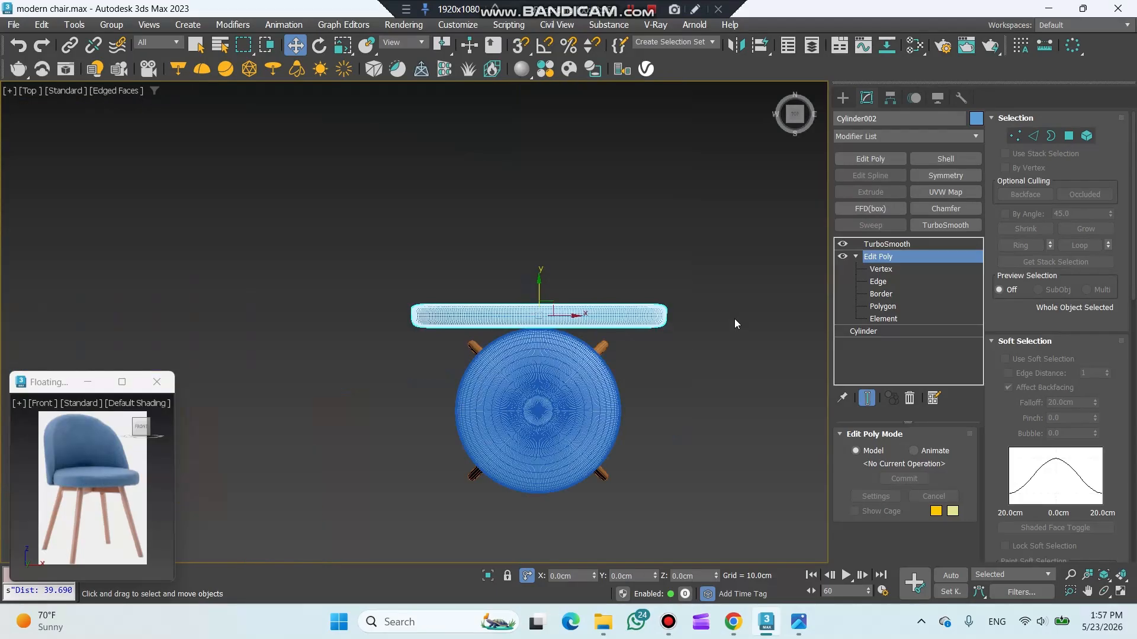
click(842, 245)
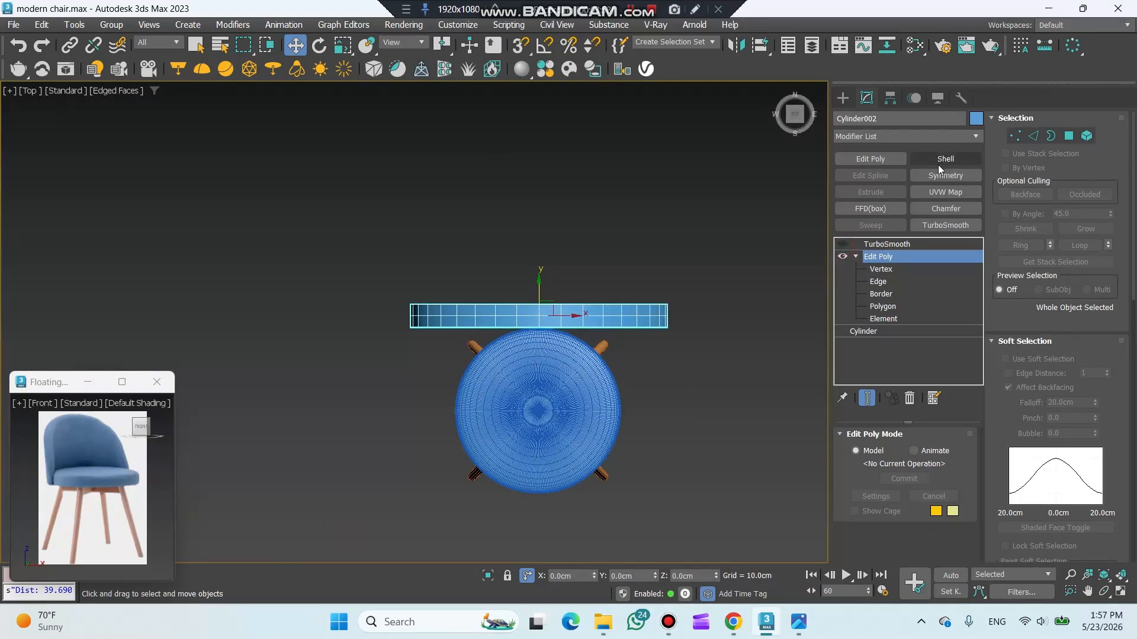
click(925, 134)
scroll(925, 134, up, 5)
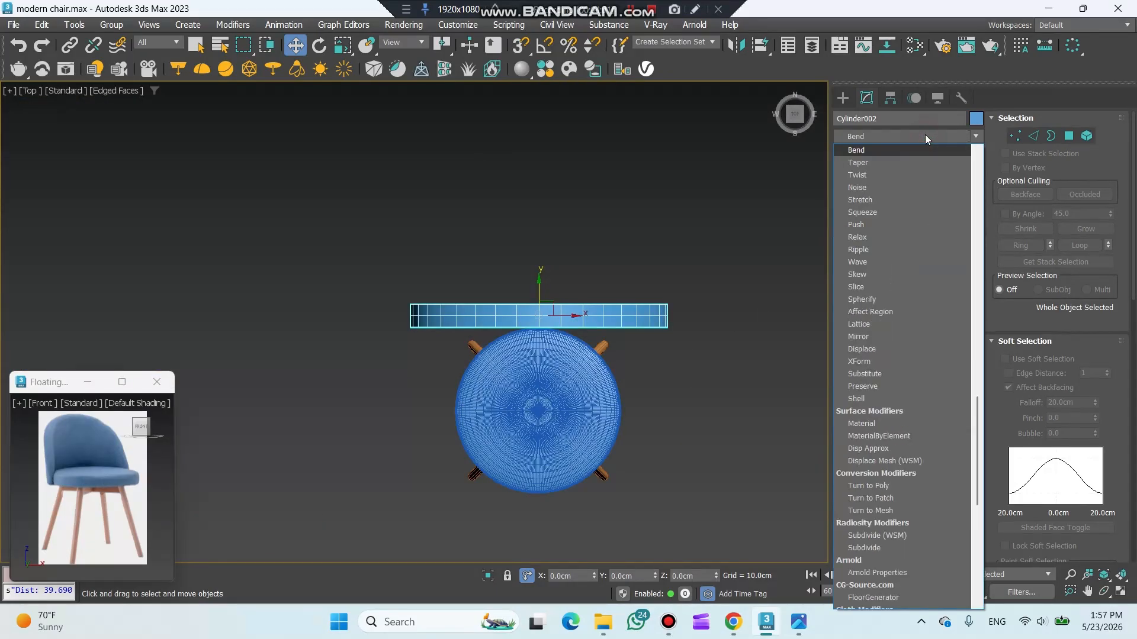
click(898, 150)
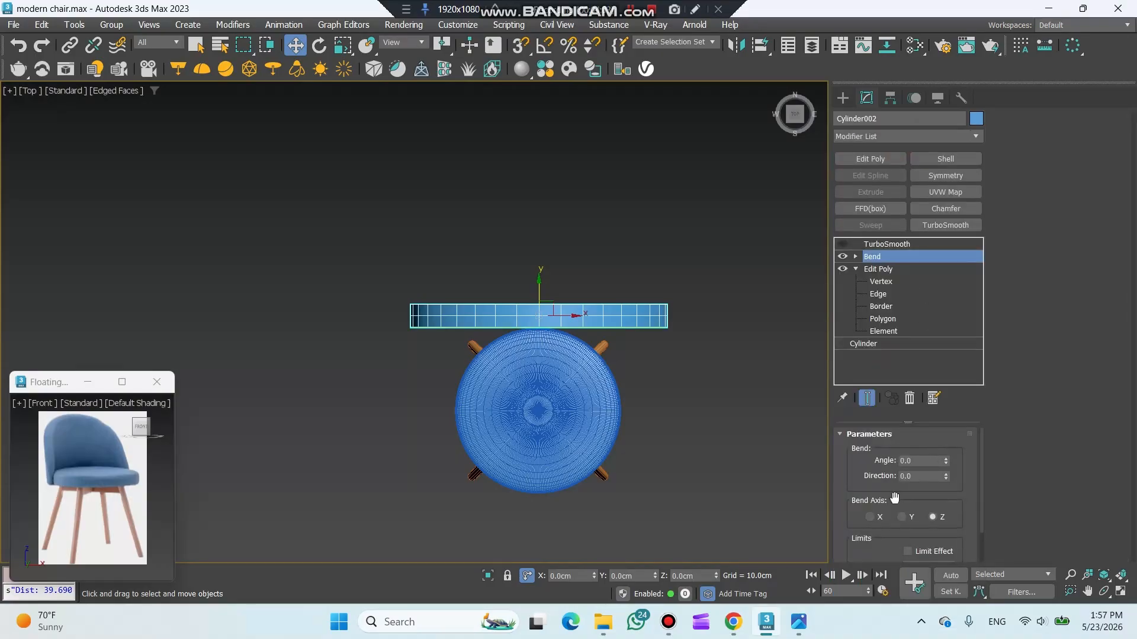
click(869, 517)
drag(947, 463, 906, 56)
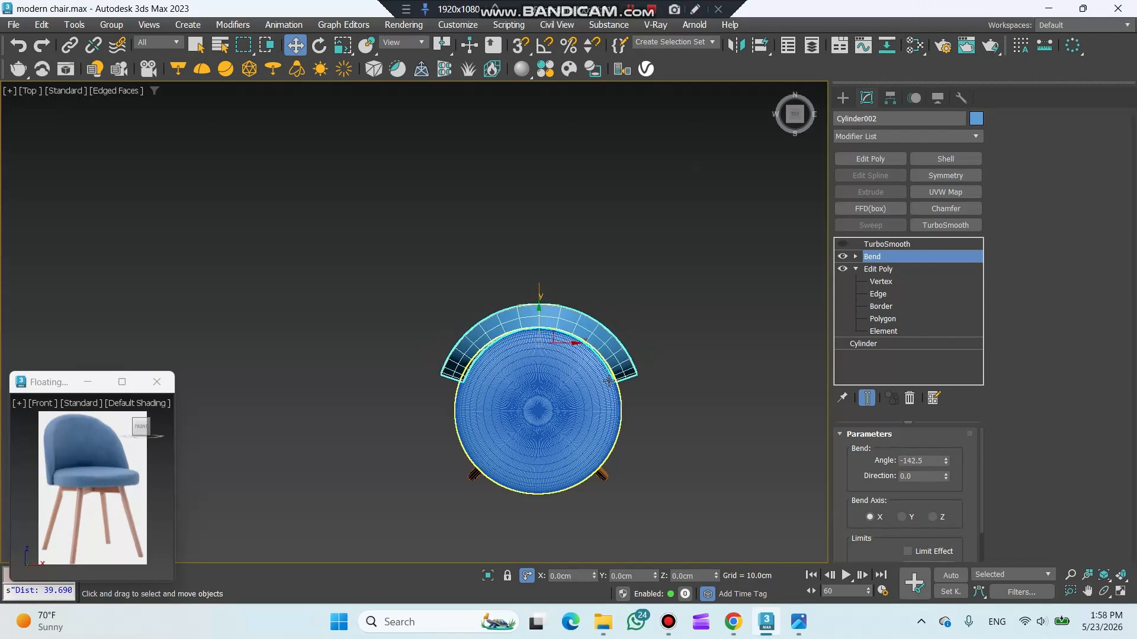
Step: Move the bent backrest forward in the top wireframe view so it overlaps the seat's rear rim
key(F3)
scroll(511, 302, up, 5)
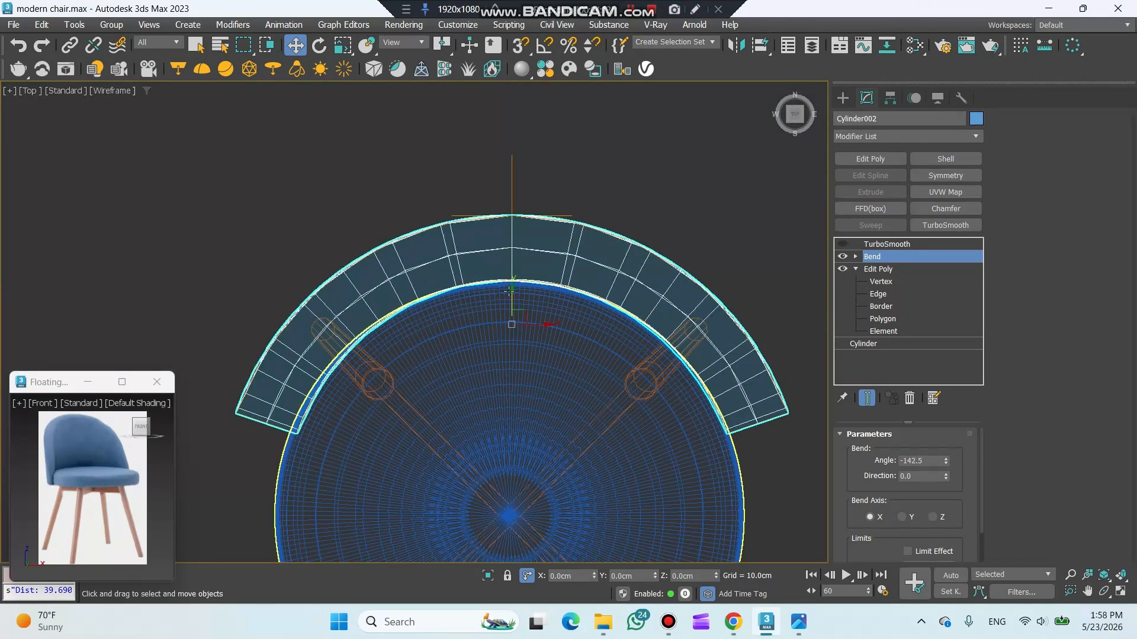
drag(509, 291, 507, 332)
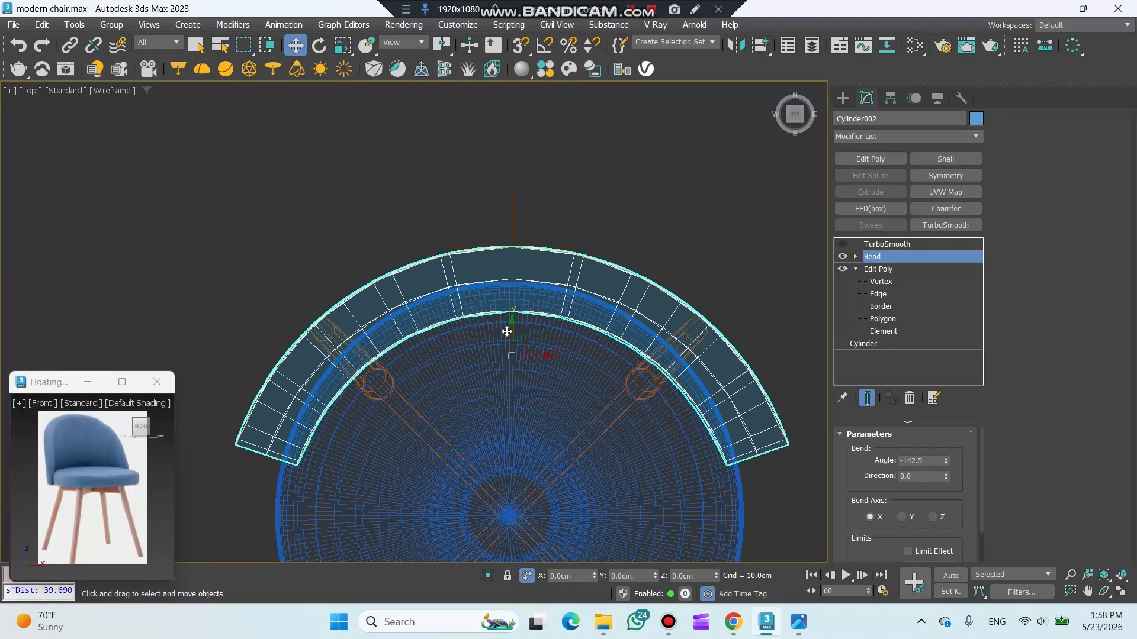
Step: Set the backrest's bend angle to -155.5 and nudge it along X to align with the seat
drag(948, 467, 948, 475)
drag(537, 358, 535, 359)
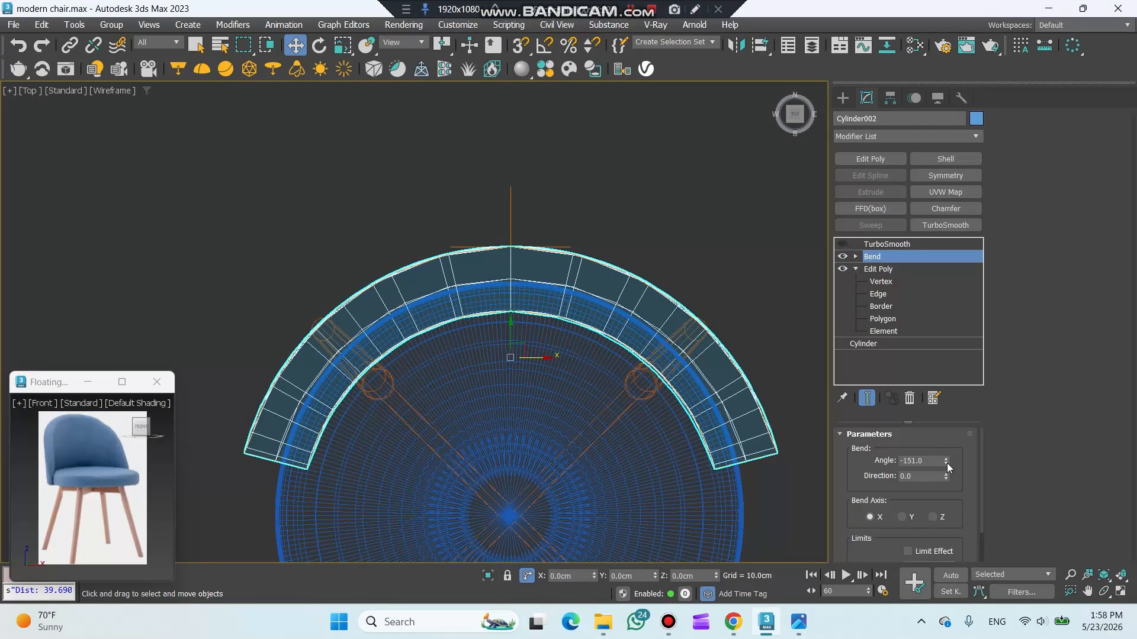
drag(947, 463, 947, 466)
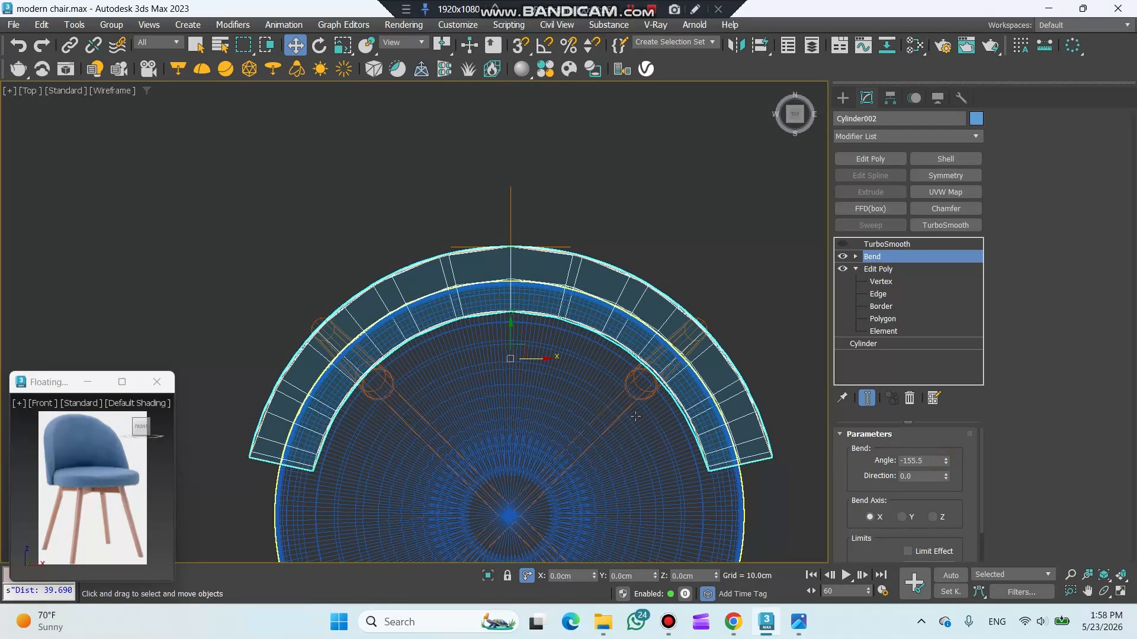
alt+middle_drag(563, 410, 475, 399)
key(F3)
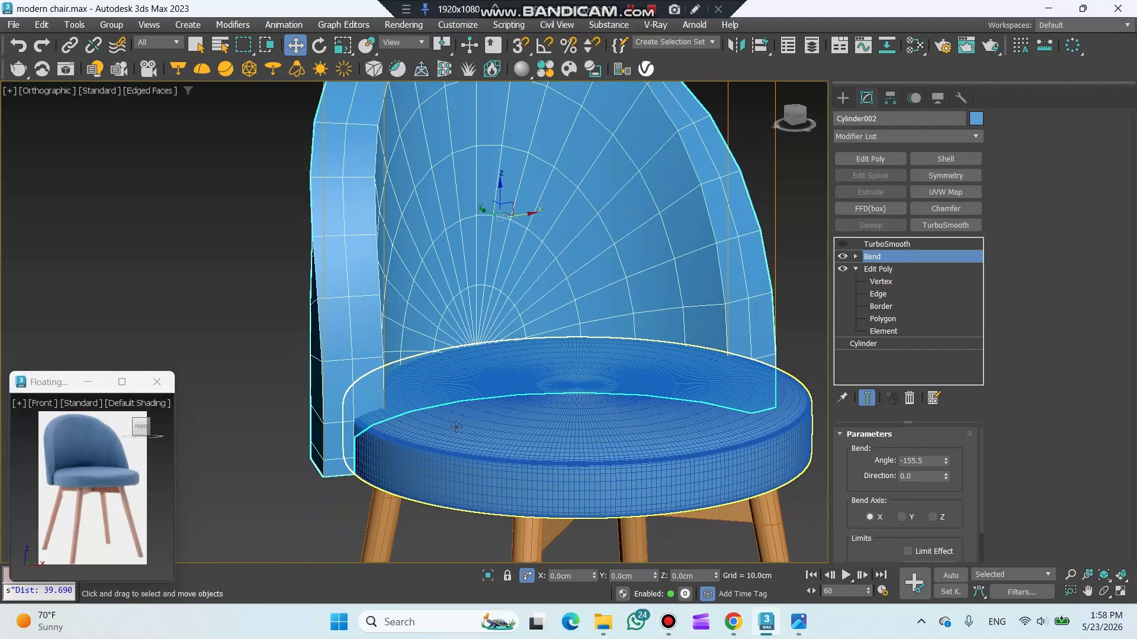
scroll(415, 438, up, 5)
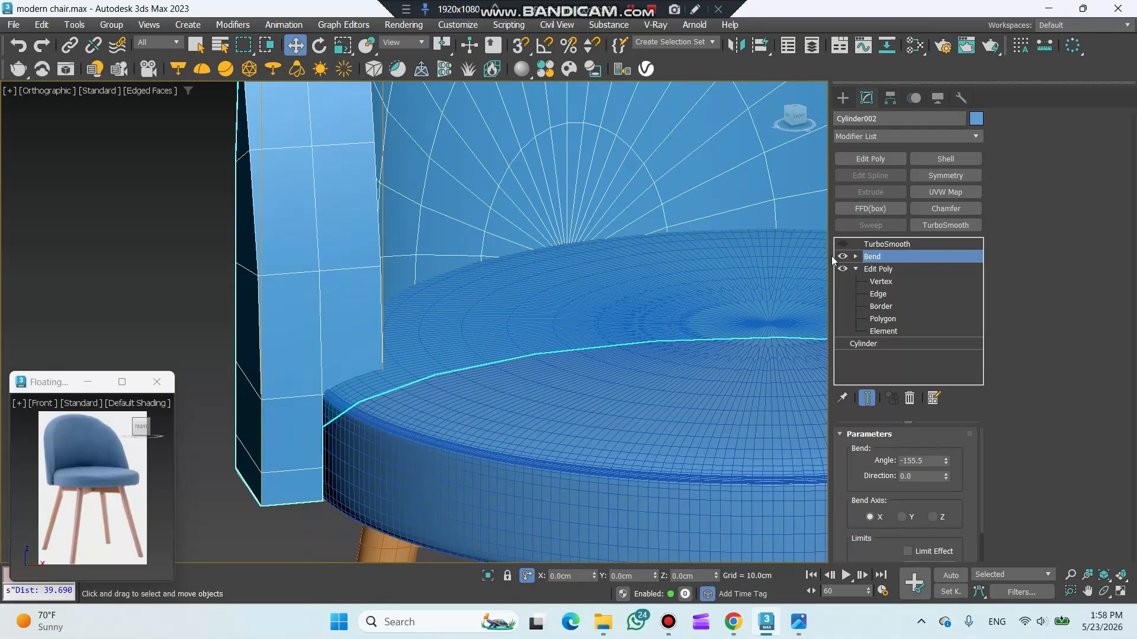
Step: Add an Edit Poly modifier above Bend on the backrest and activate edge-level editing with the smoothing hidden
click(841, 244)
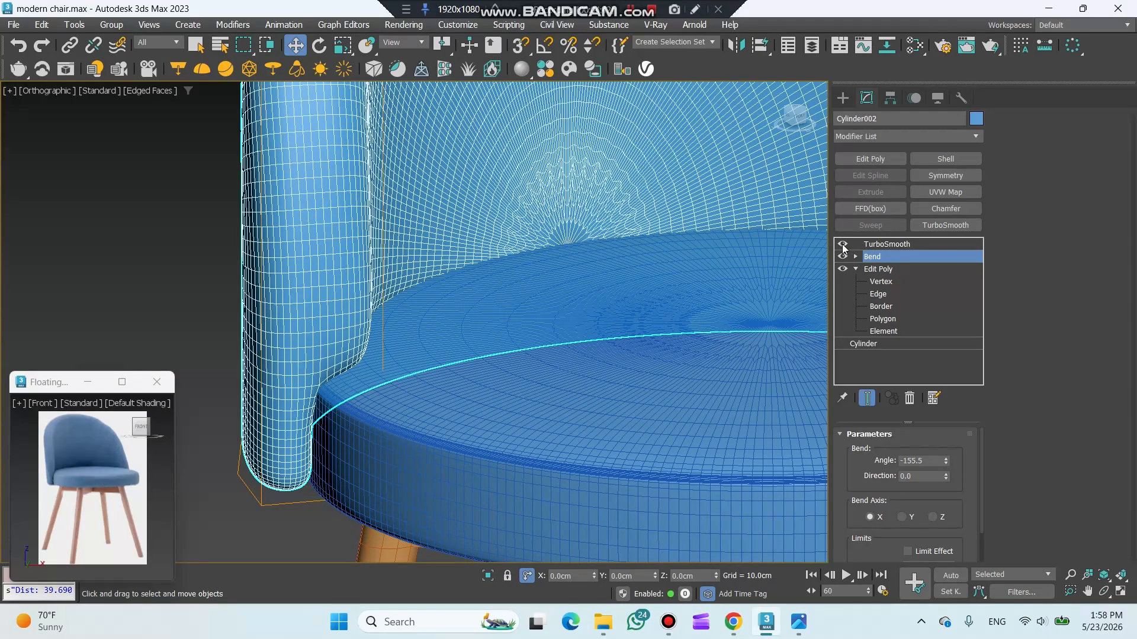
click(843, 244)
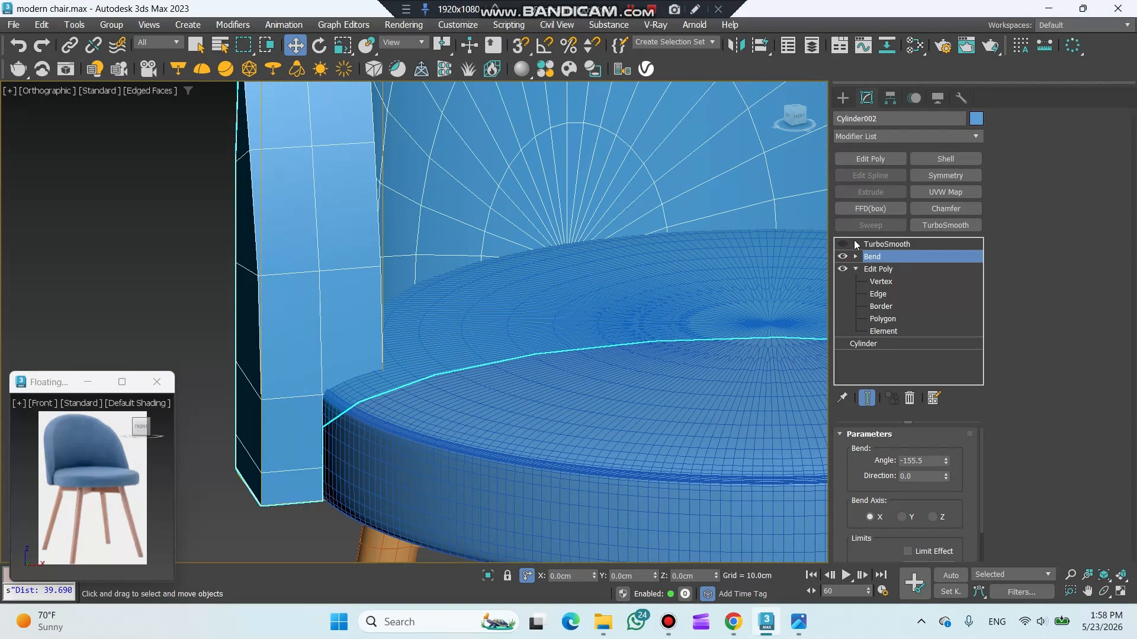
click(889, 160)
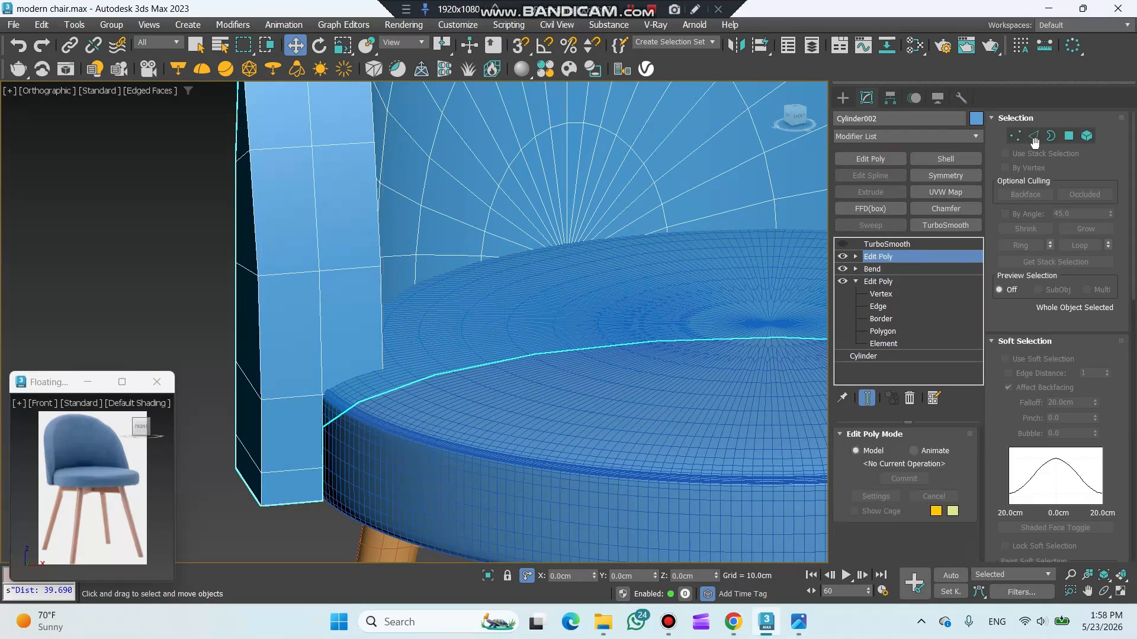
click(1034, 139)
Step: In wireframe, select the two inner bottom edges at the backrest's left end and move them inward along X into the seat
mouse_move(331, 464)
alt+middle_down()
mouse_move(319, 463)
mouse_move(314, 480)
mouse_move(361, 479)
alt+middle_up()
key(F3)
click(361, 481)
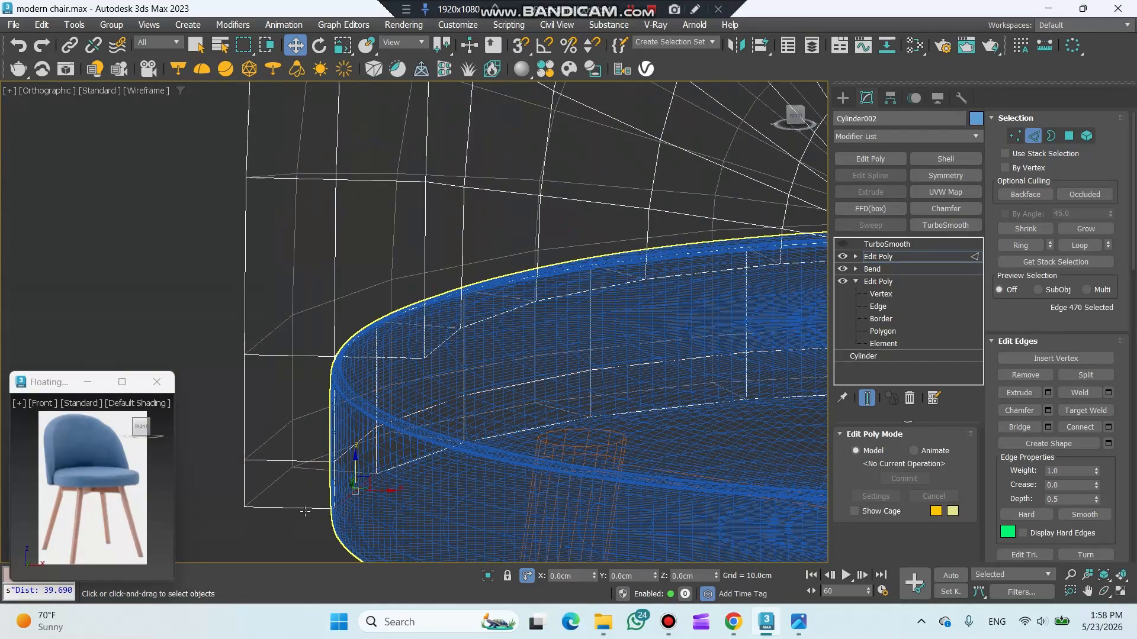
ctrl+click(342, 457)
alt+middle_drag(353, 508, 319, 480)
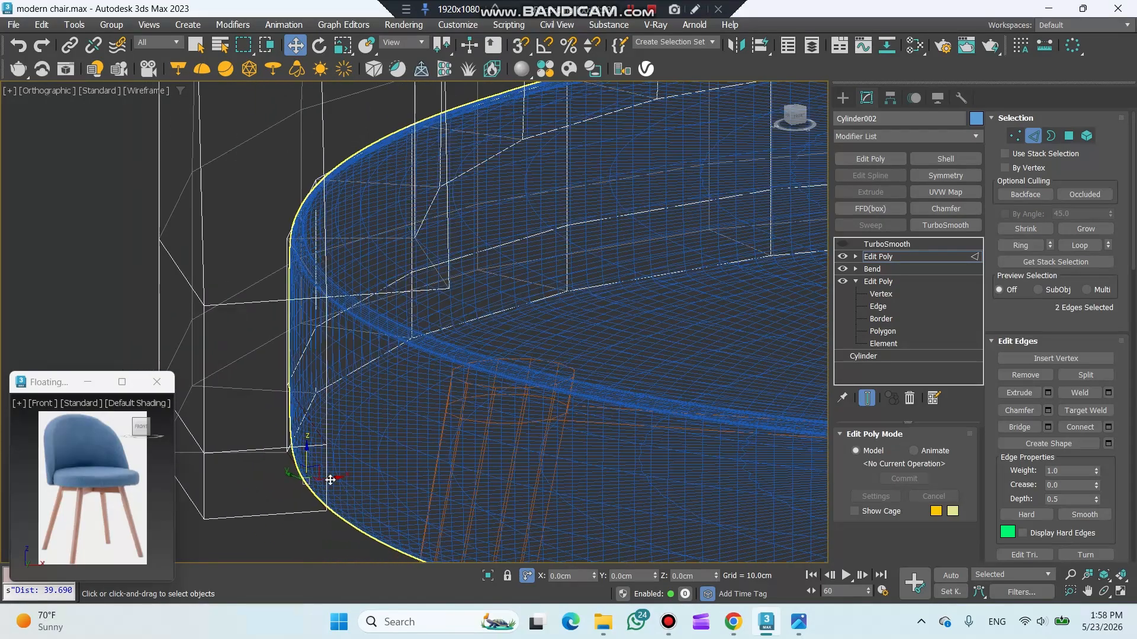
drag(333, 479, 326, 469)
alt+middle_drag(384, 485, 369, 481)
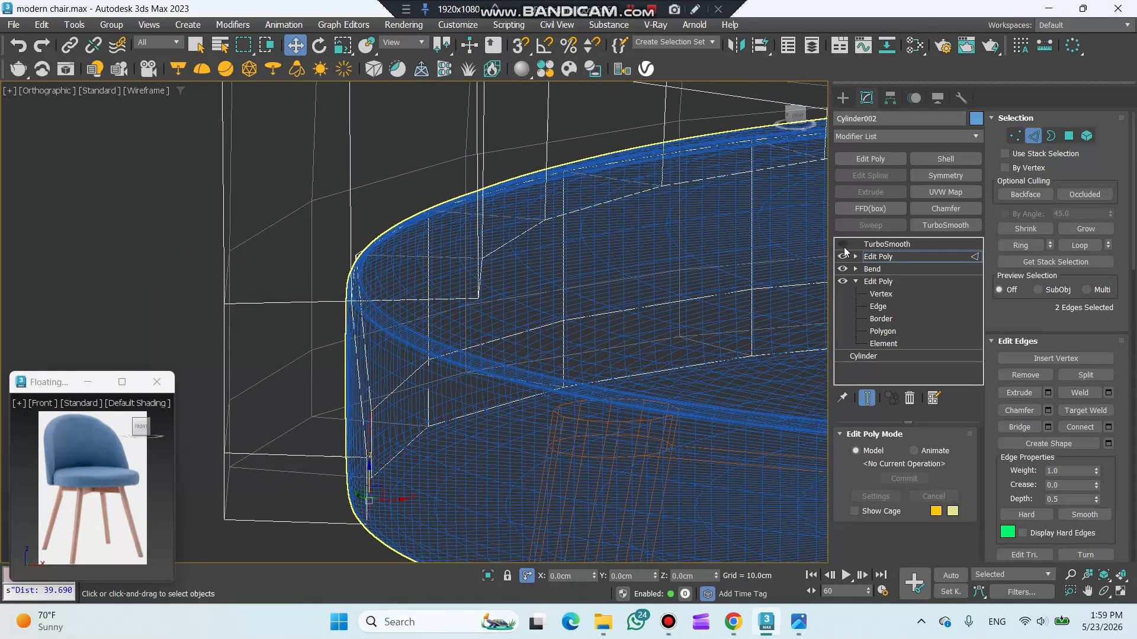
Step: Show the smoothed, shaded backrest and move the selected left-end edges down and toward the seat's side
click(842, 244)
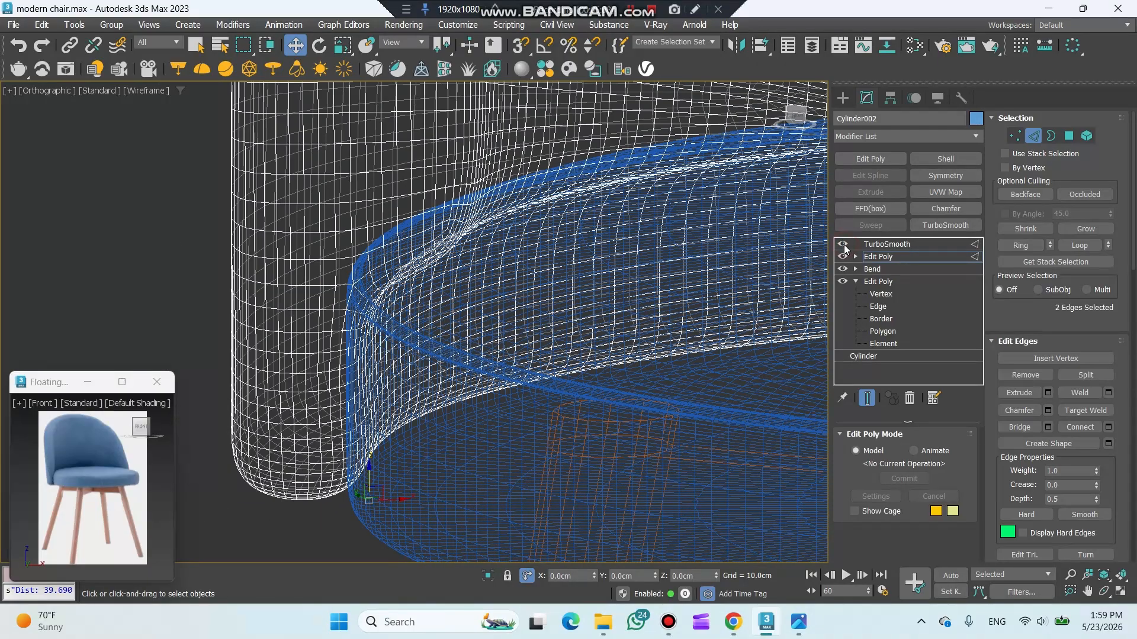
key(F3)
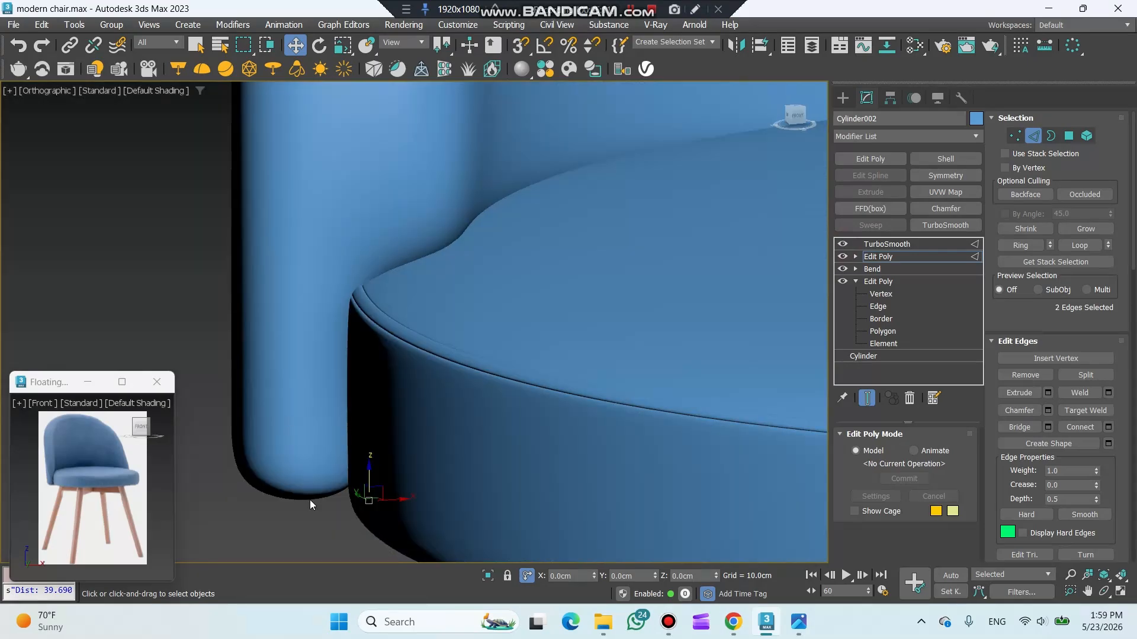
alt+middle_drag(310, 502, 404, 442)
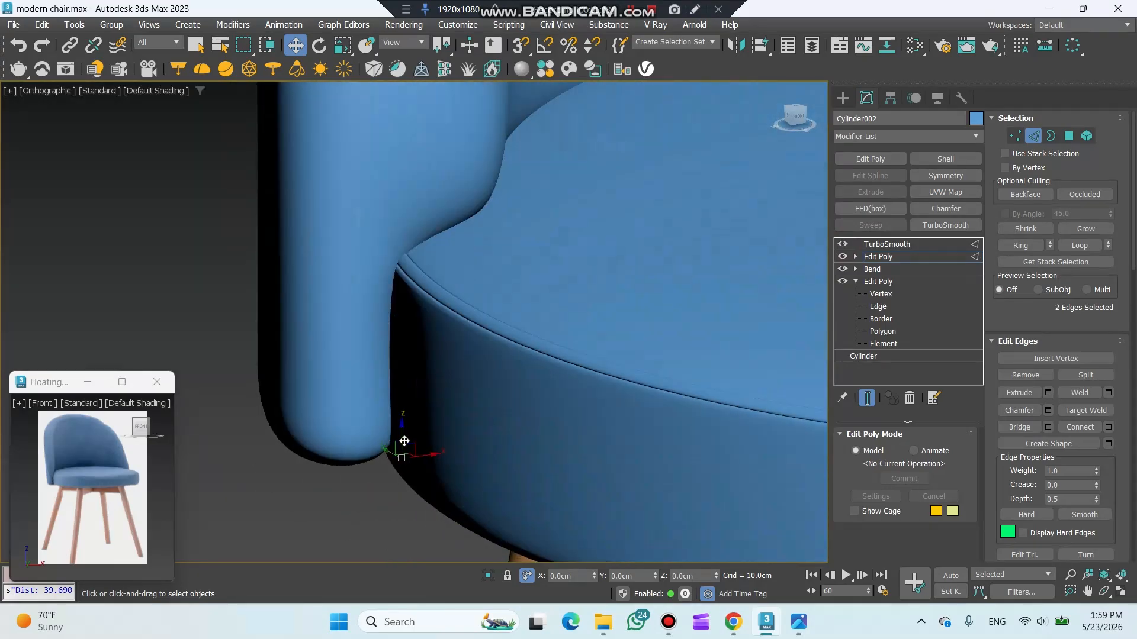
drag(404, 441, 434, 483)
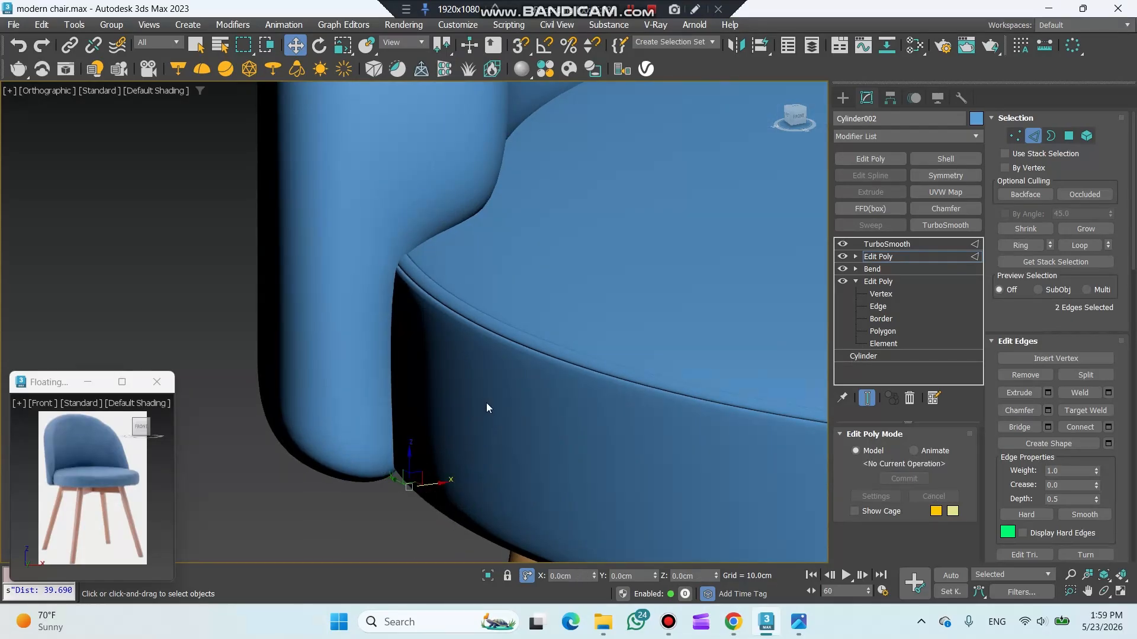
Step: Hide the smoothing and move the matching inner bottom edges at the backrest's right end inward into the seat
scroll(486, 403, down, 4)
middle_drag(591, 386, 303, 398)
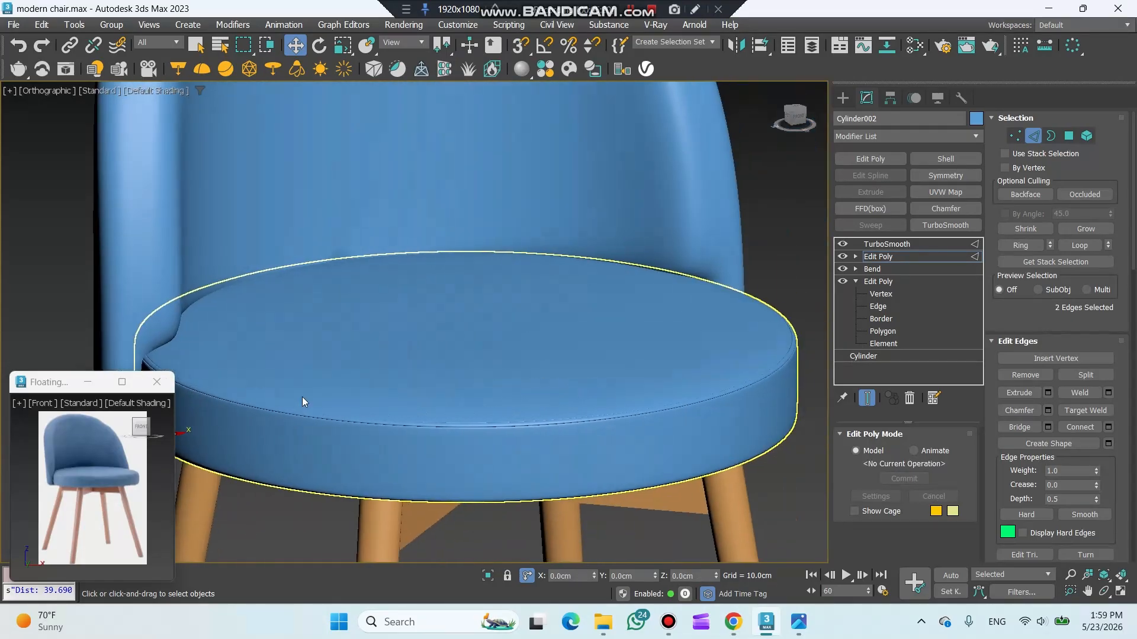
alt+middle_drag(667, 382, 288, 368)
scroll(773, 420, up, 5)
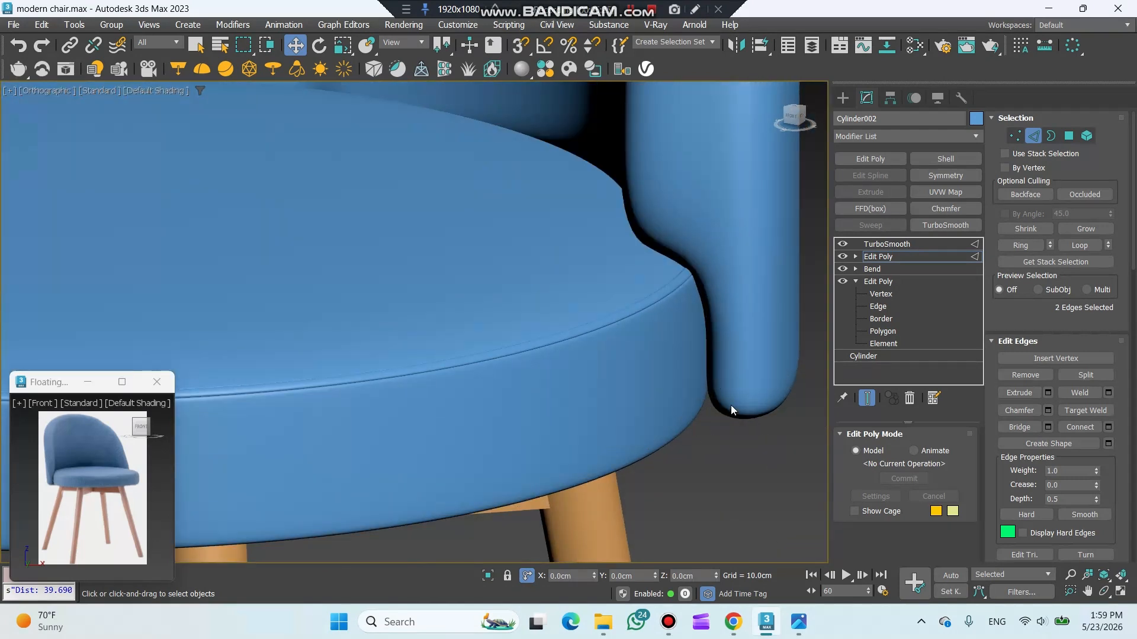
click(842, 244)
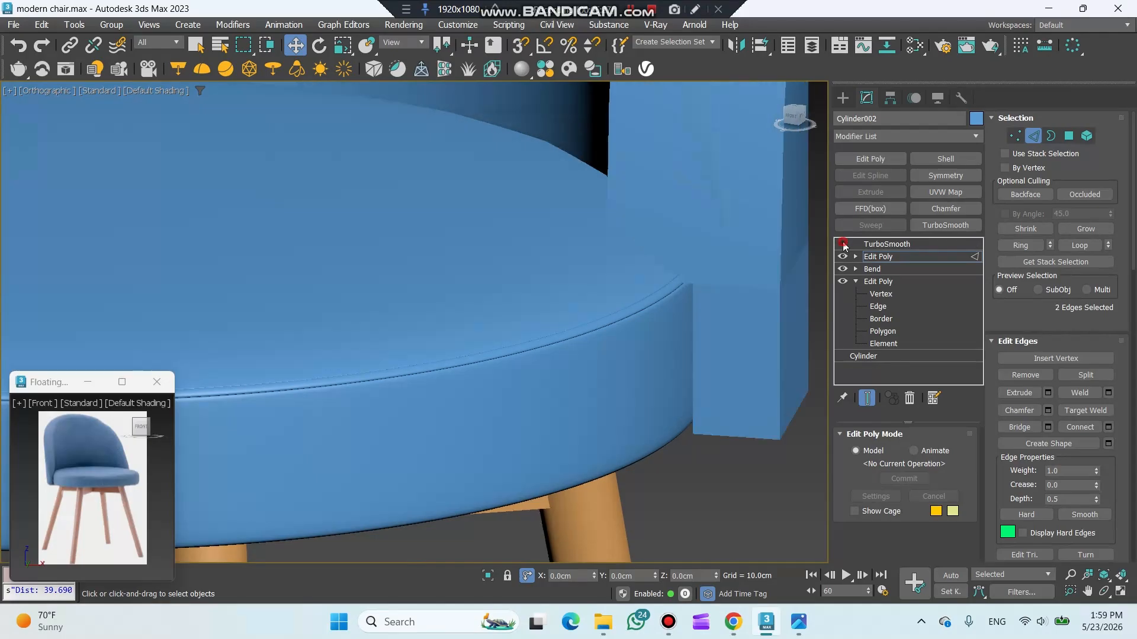
key(F3)
click(710, 400)
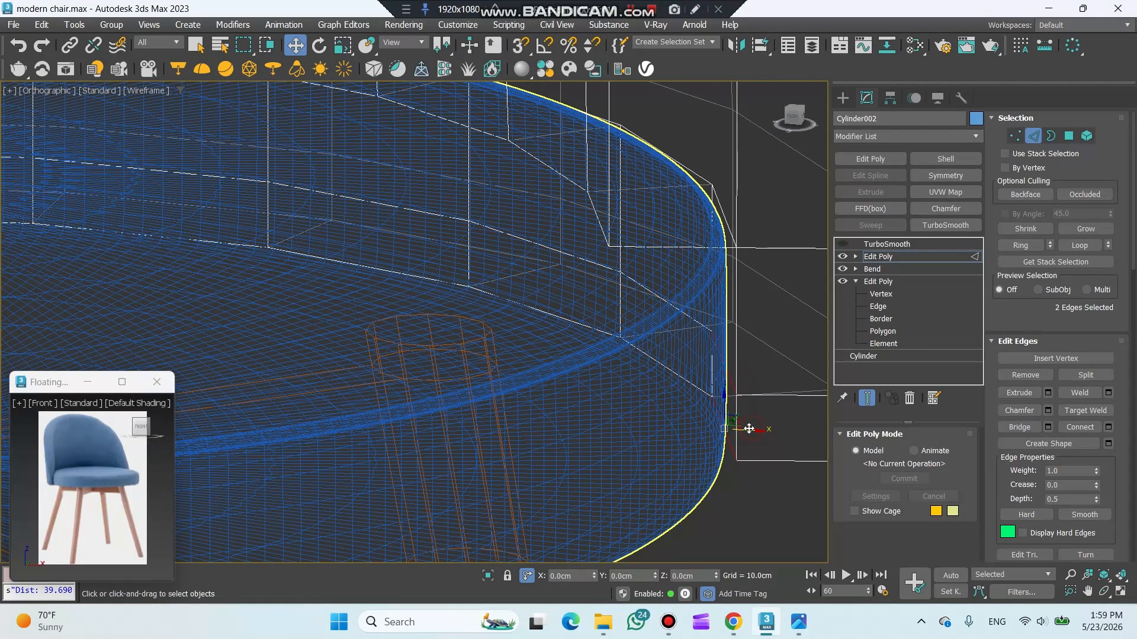
drag(749, 429, 710, 418)
alt+middle_drag(719, 418, 694, 412)
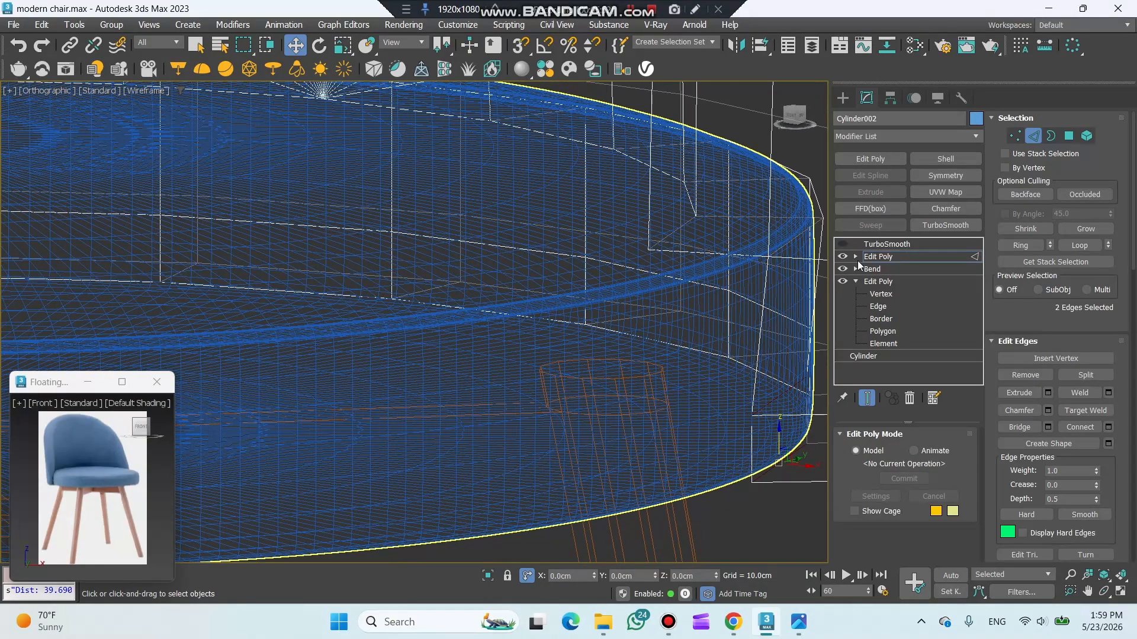
Step: Turn the backrest's smoothing back on and return to plain shaded display without edged faces
click(842, 244)
key(F3)
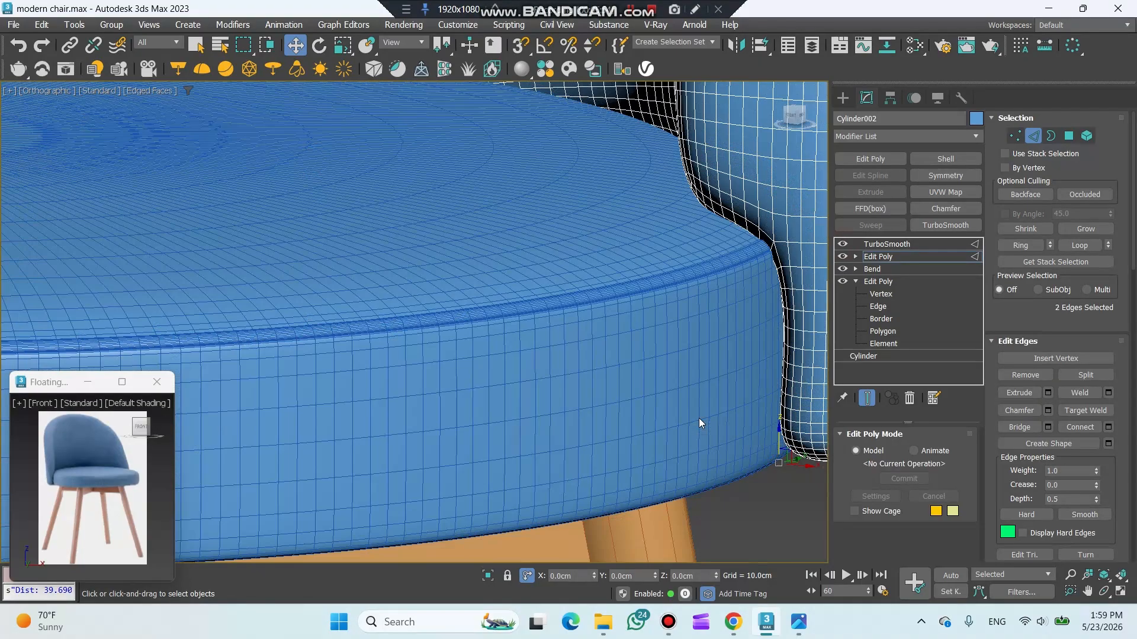
scroll(698, 420, down, 4)
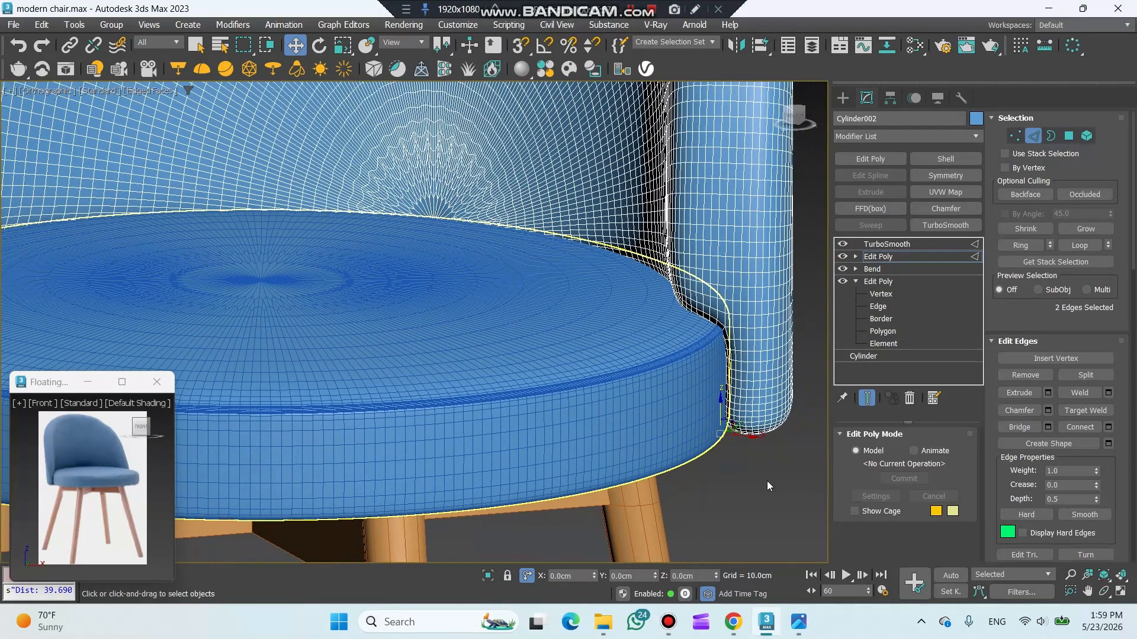
key(F4)
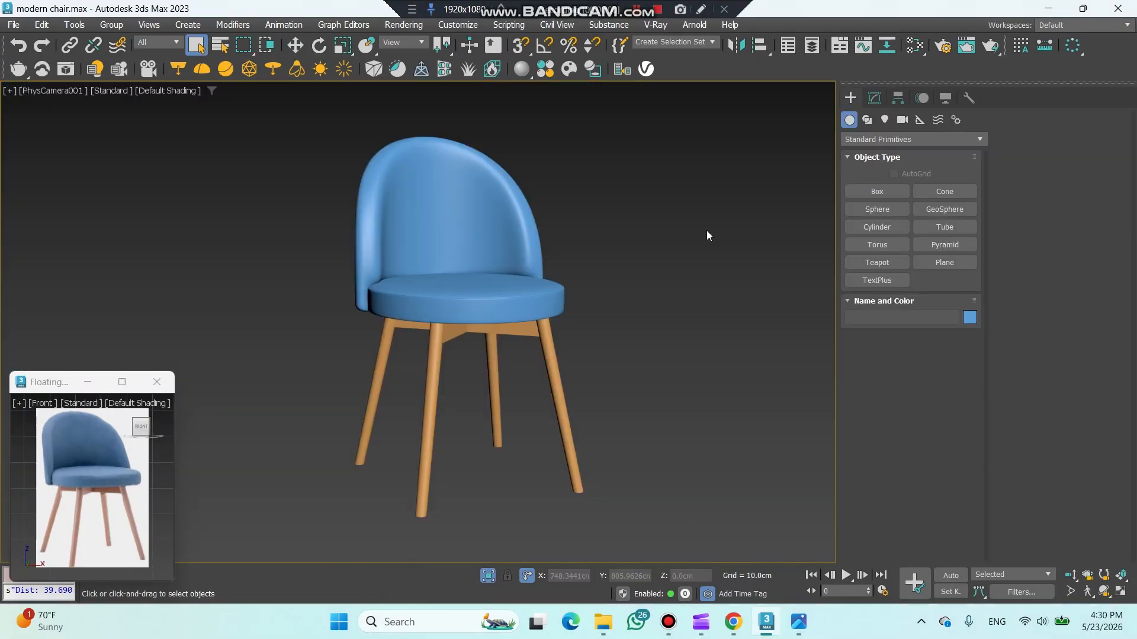
Step: Hide the backrest's TurboSmooth, show edged faces and select the middle edge loop running around its rim
click(534, 233)
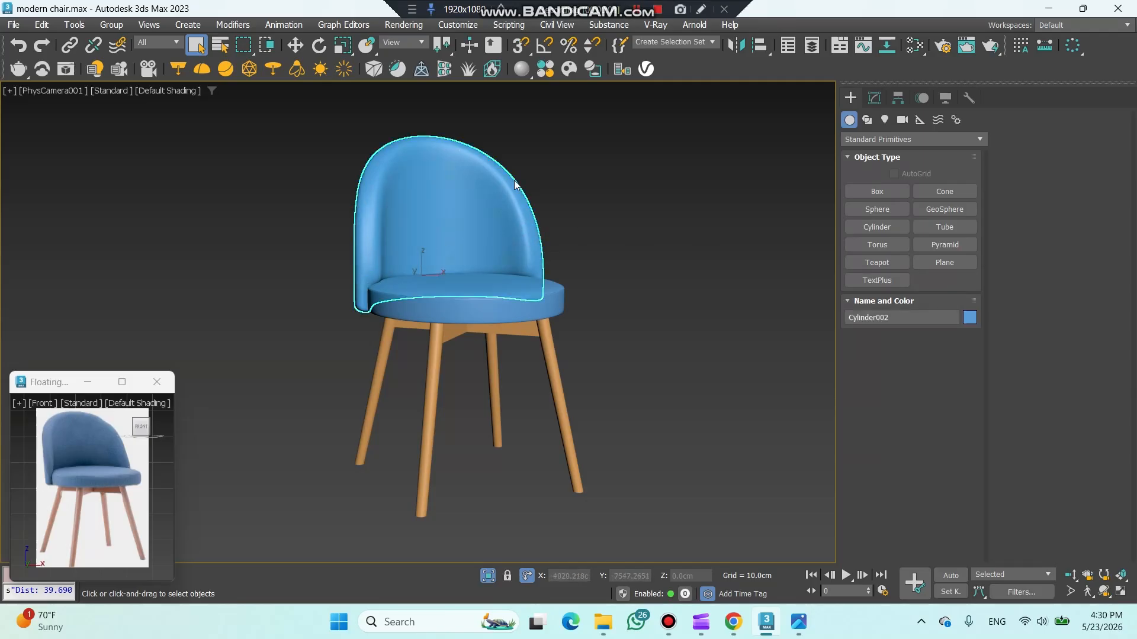
click(874, 98)
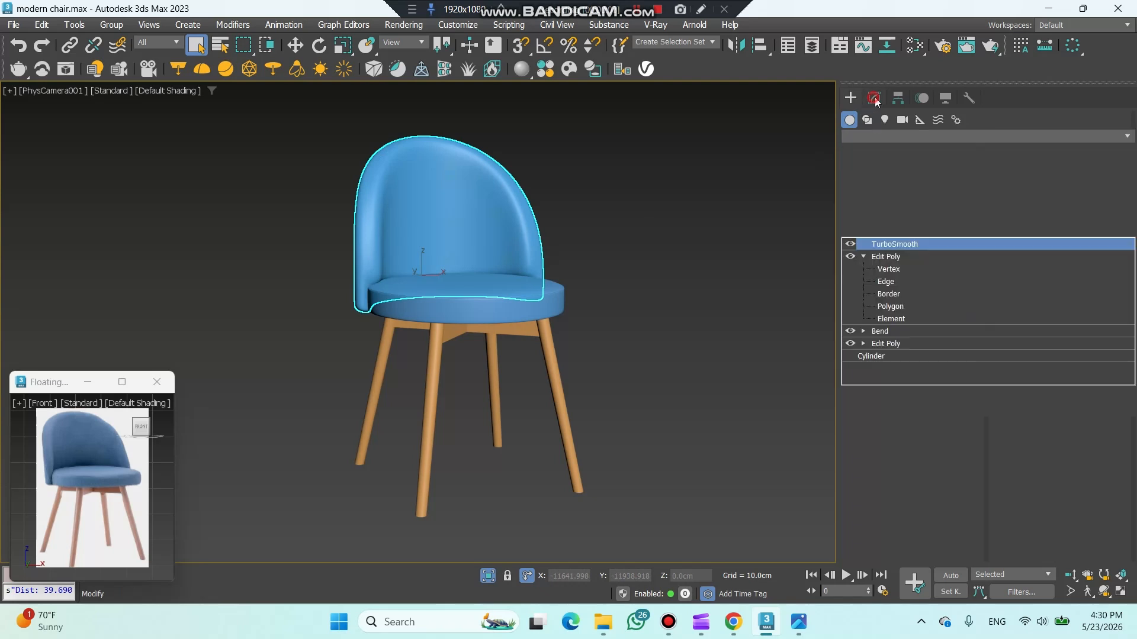
click(850, 244)
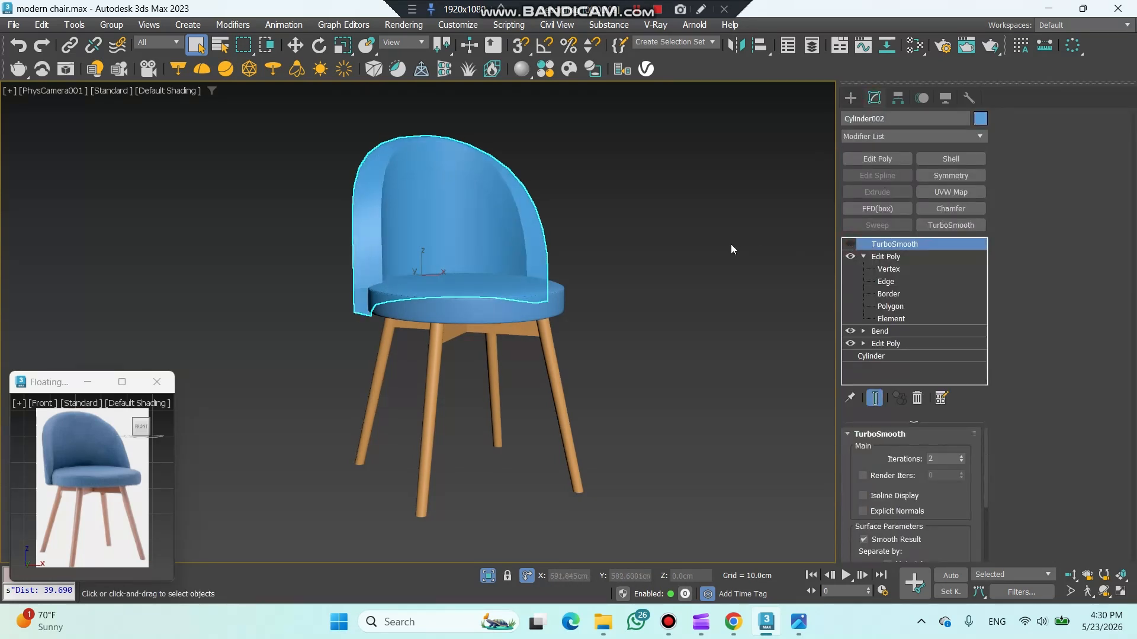
key(F4)
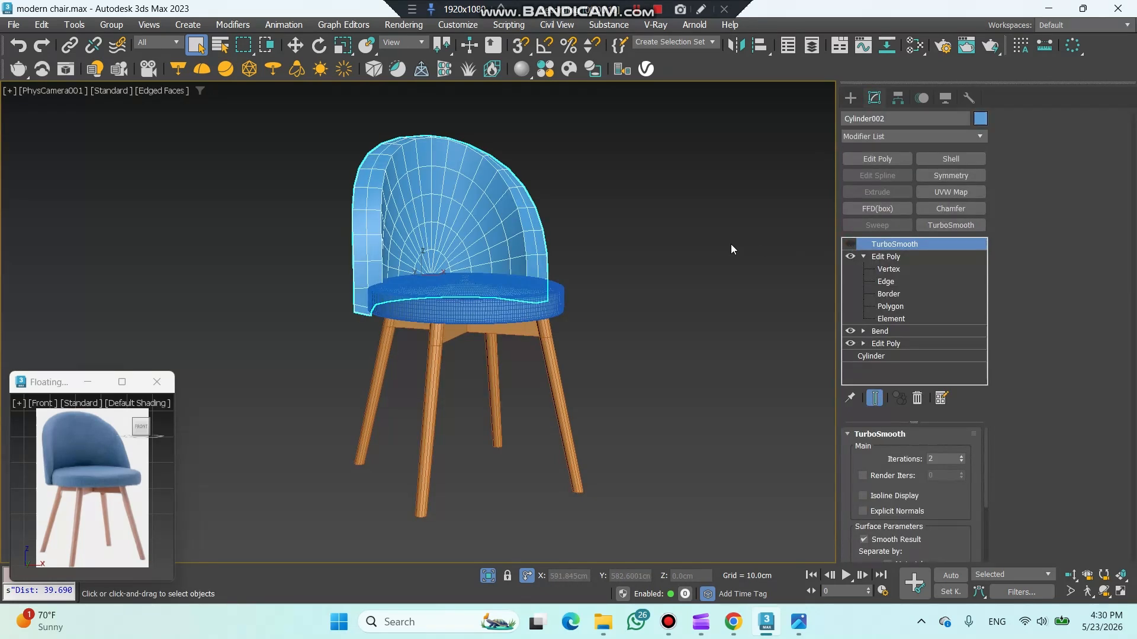
click(884, 282)
double_click(540, 247)
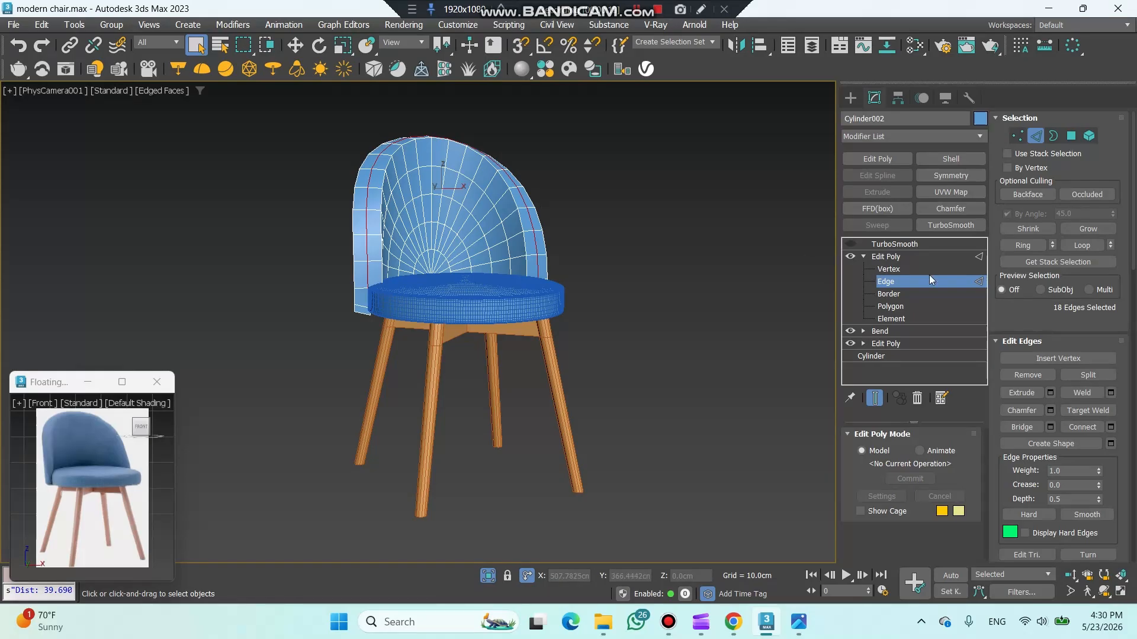
click(1035, 375)
Step: Leave edge-level editing and preview the backrest with TurboSmooth on and the edged faces hidden
click(881, 259)
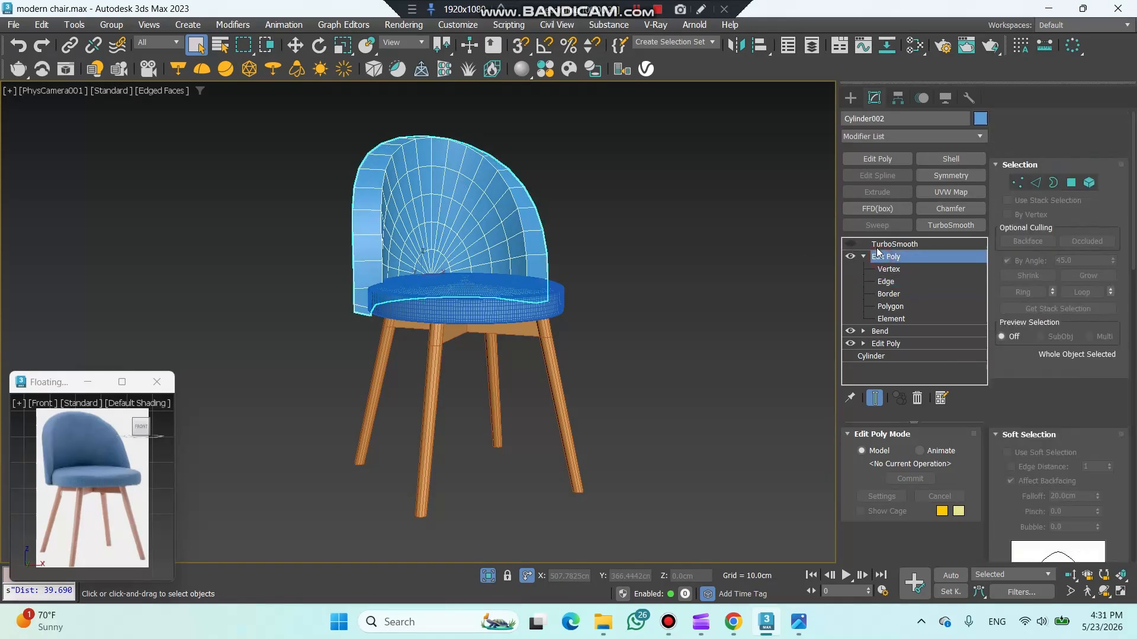
click(880, 244)
click(851, 245)
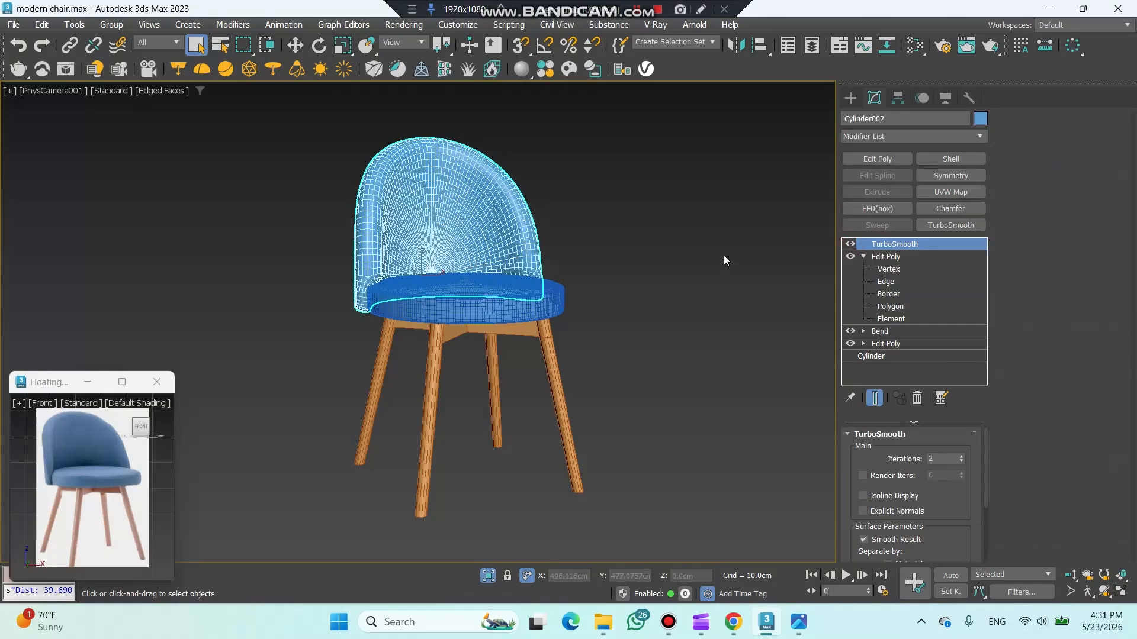
key(F4)
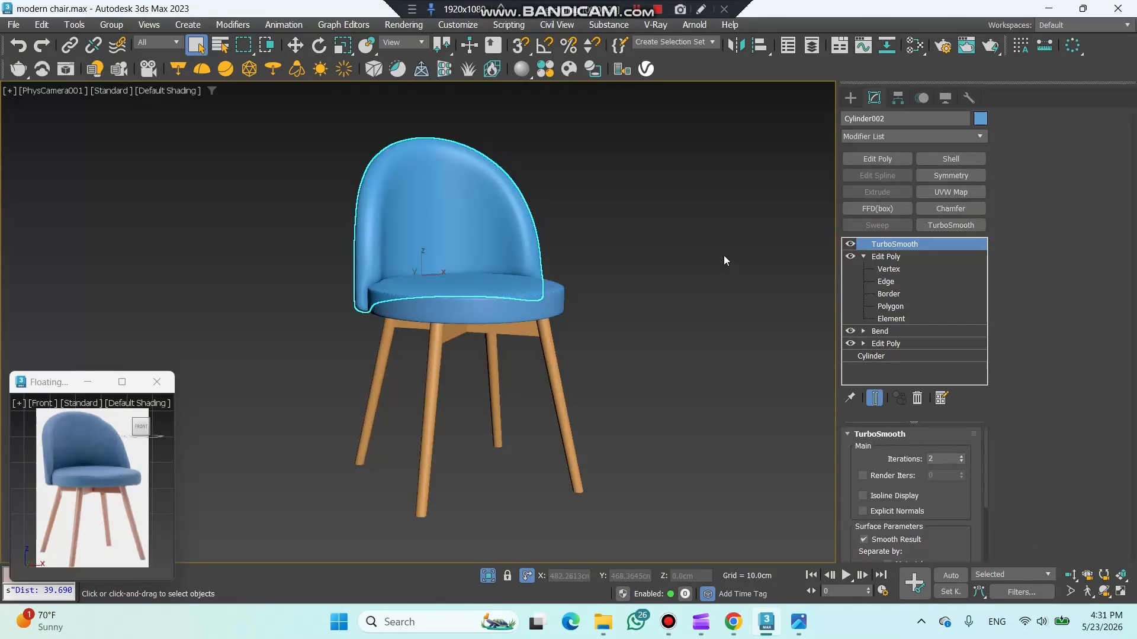
Step: Hide the smoothing, return to the selected rim edge loop and apply a Push modifier with a value of 1 cm
click(851, 244)
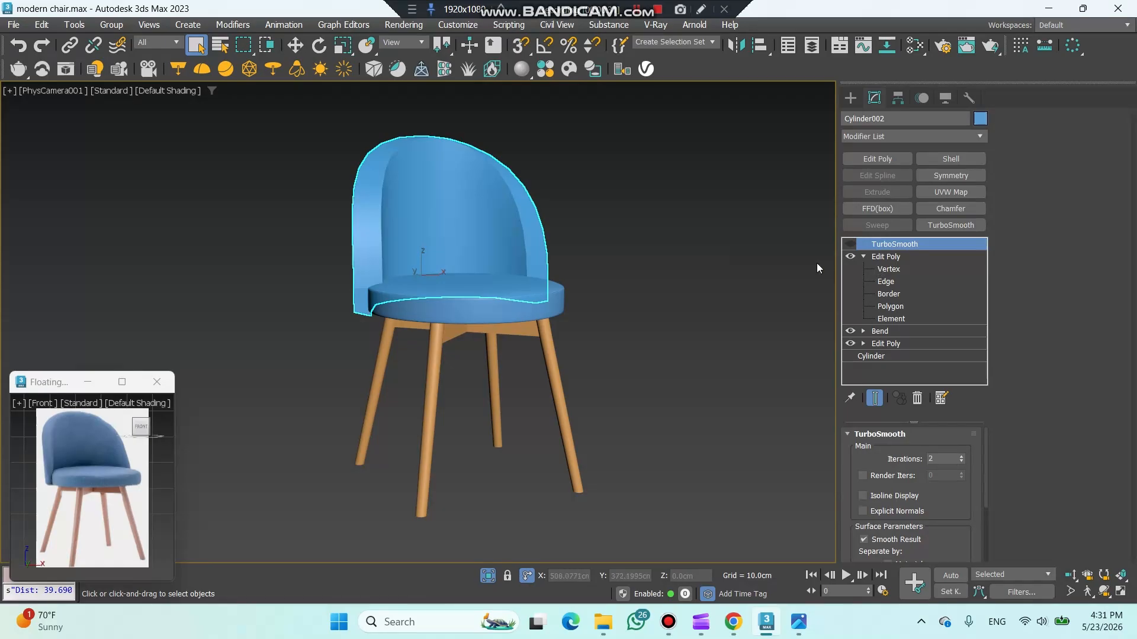
key(F4)
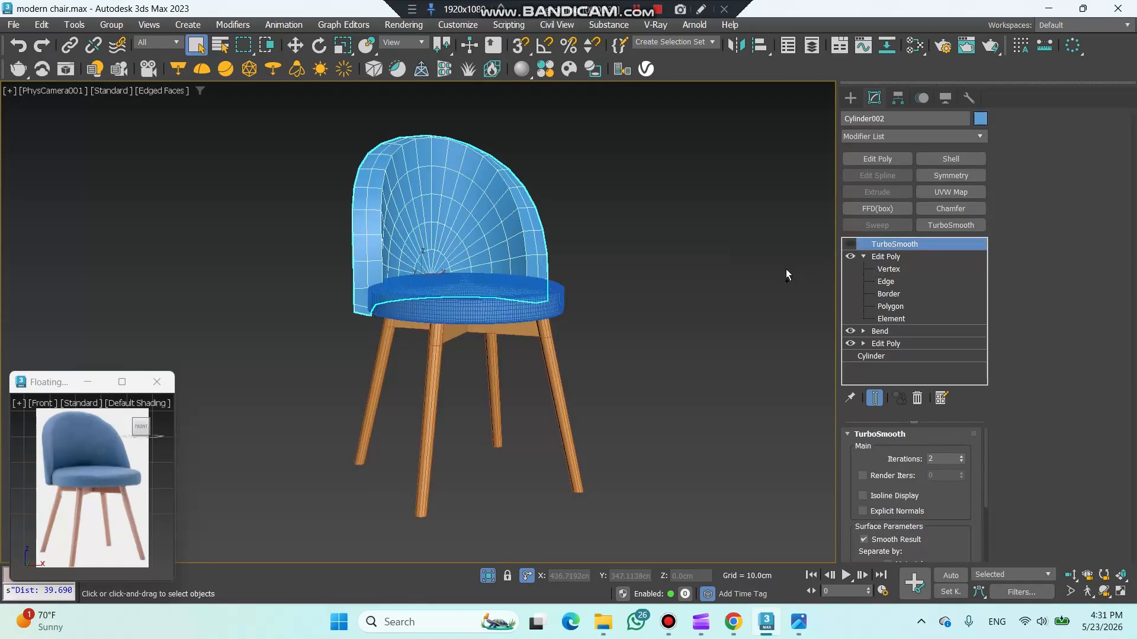
click(886, 281)
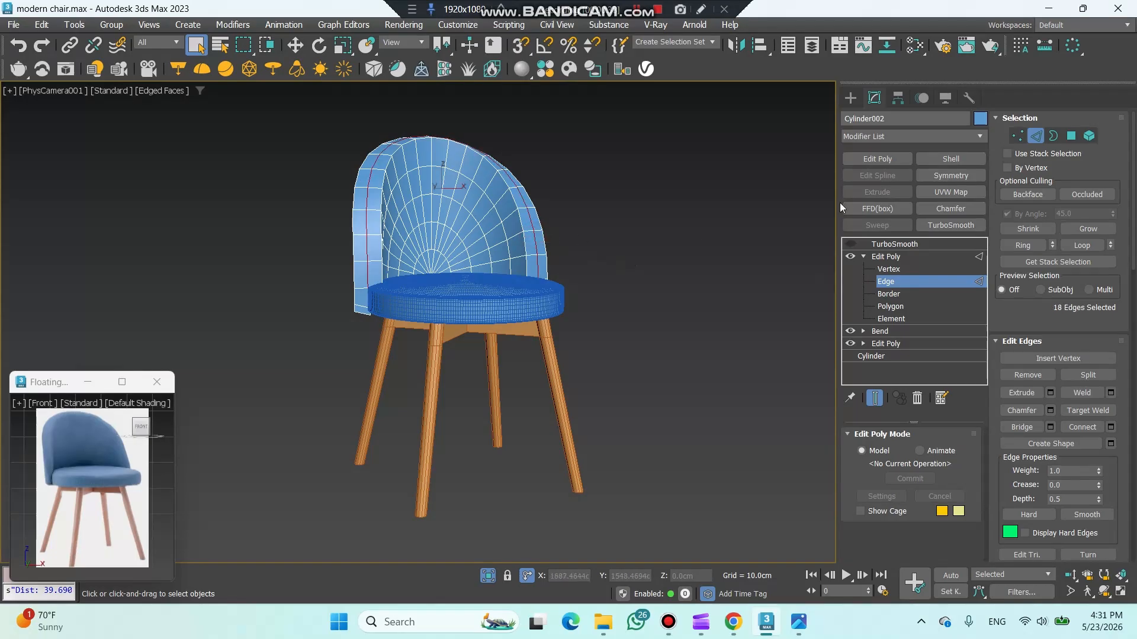
click(890, 137)
text(pu)
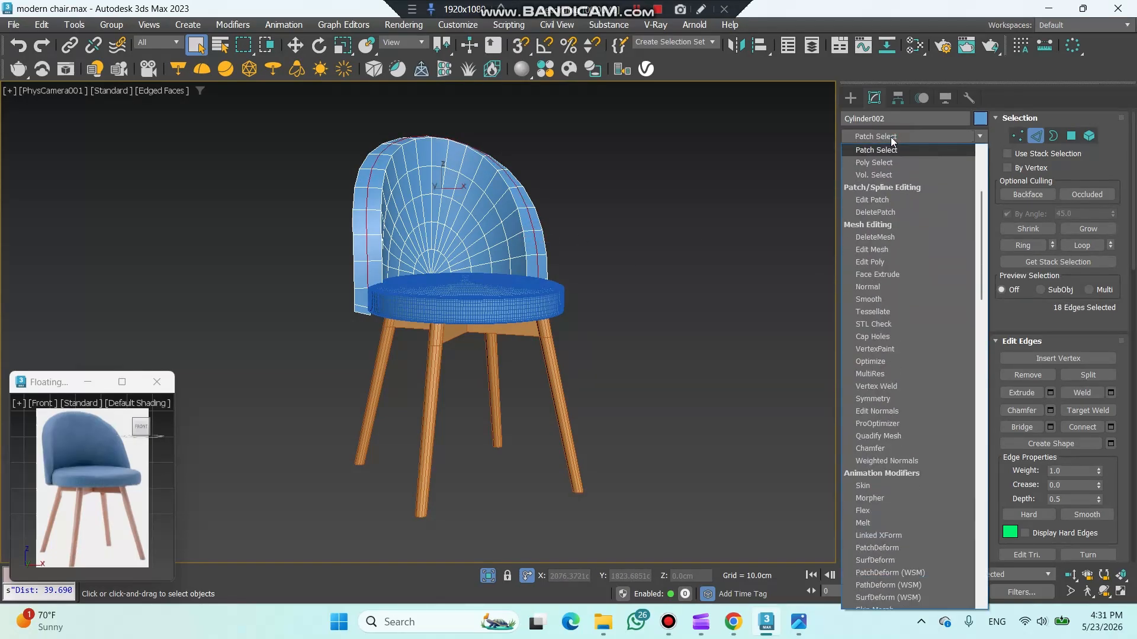
key(Return)
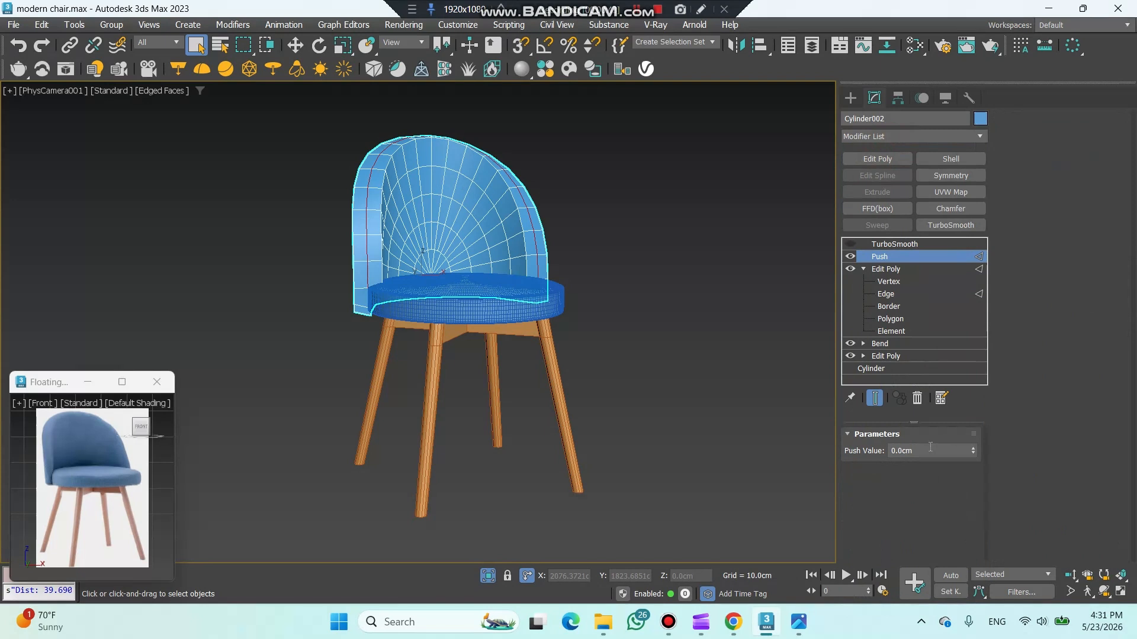
double_click(931, 447)
text(1)
key(Return)
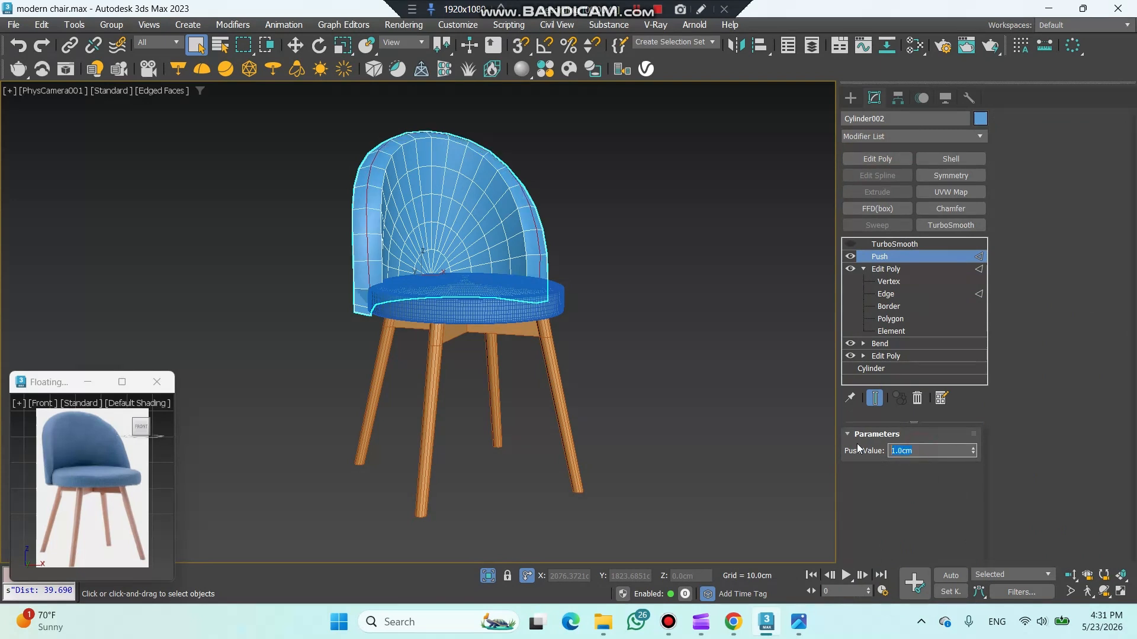
Step: Turn TurboSmooth back on above Push and show the backrest shaded without edged faces
click(895, 245)
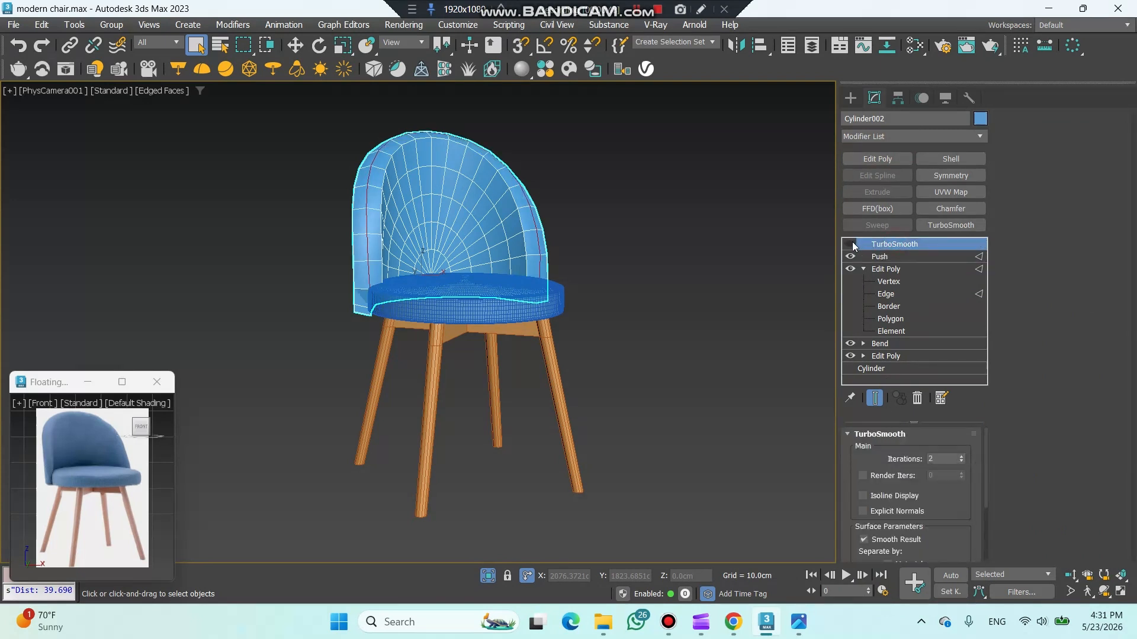
click(850, 244)
click(696, 305)
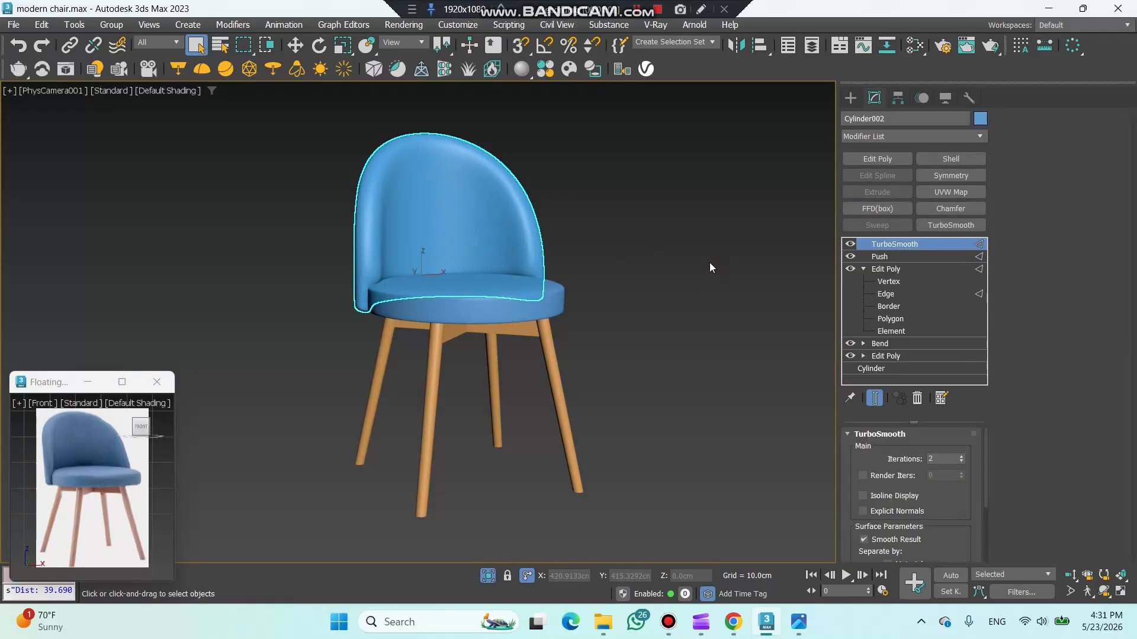
Step: Add an FFD 2x2x2 modifier above TurboSmooth on the backrest
click(883, 135)
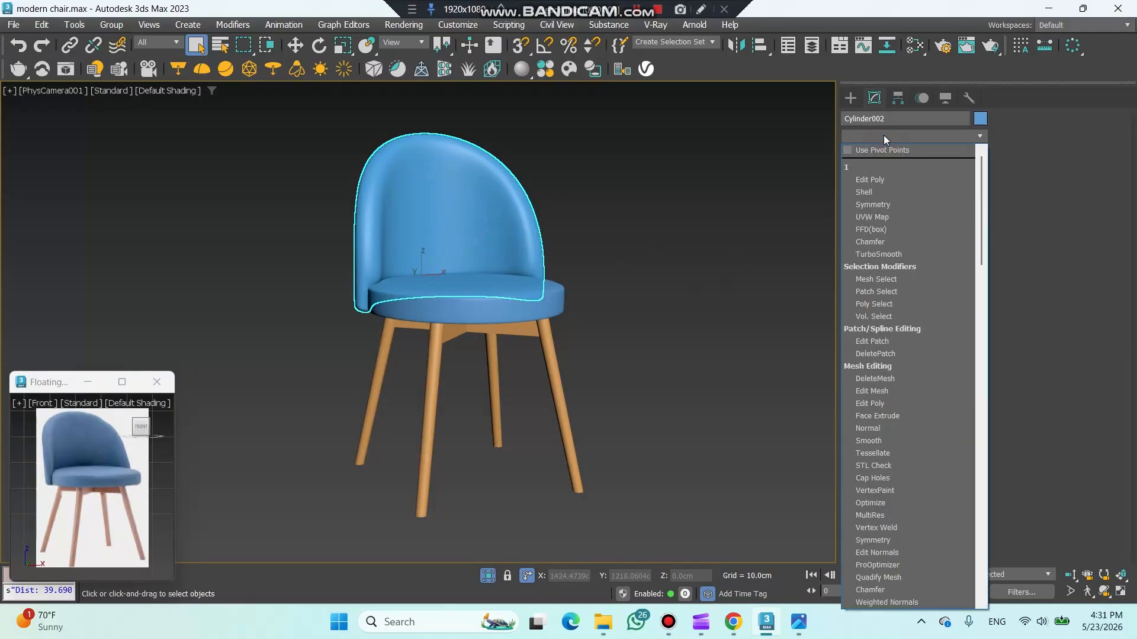
scroll(883, 135, down, 5)
scroll(884, 140, down, 10)
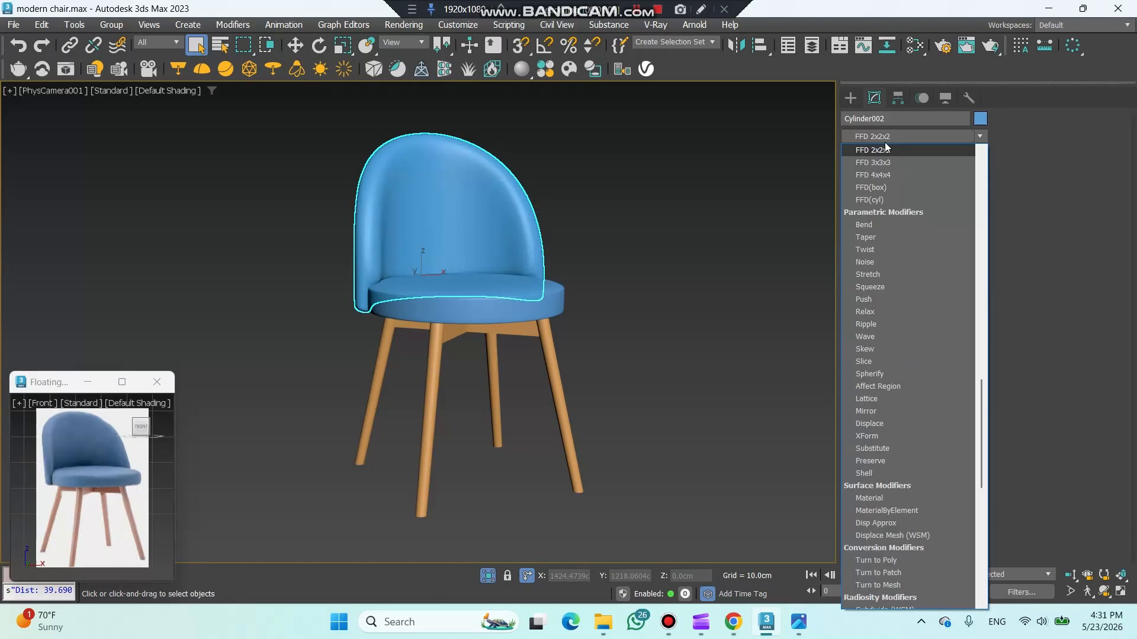
click(886, 144)
click(864, 244)
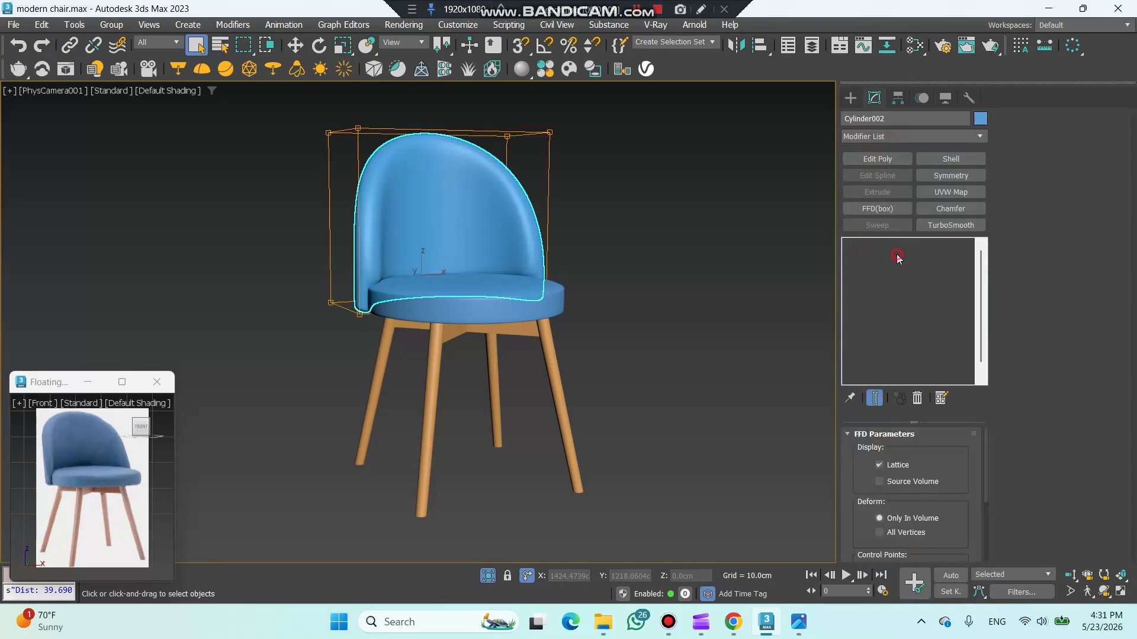
Step: Tilt the backrest backward by moving the FFD lattice's upper control points a little over 2 cm along Y, and deselect it
click(895, 256)
key(w)
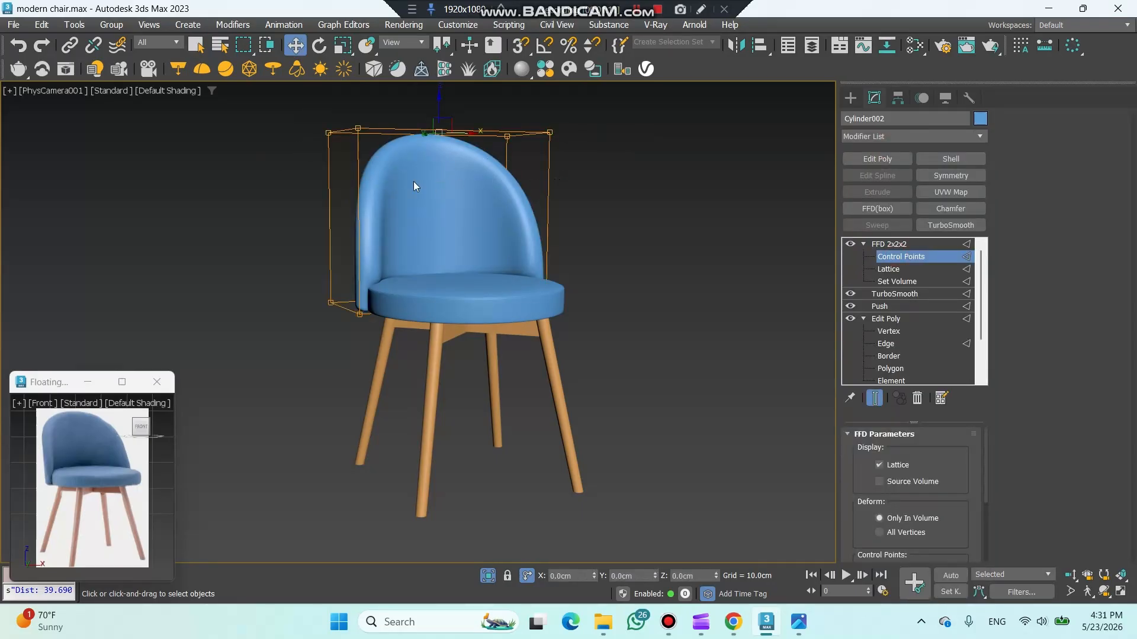
drag(424, 137, 423, 135)
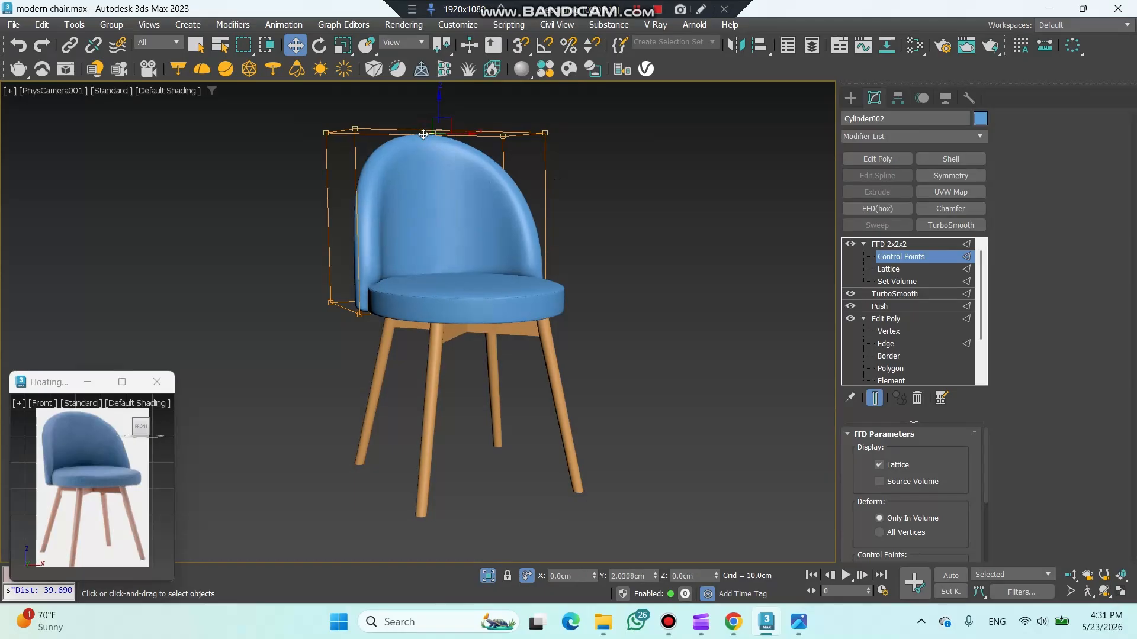
click(691, 180)
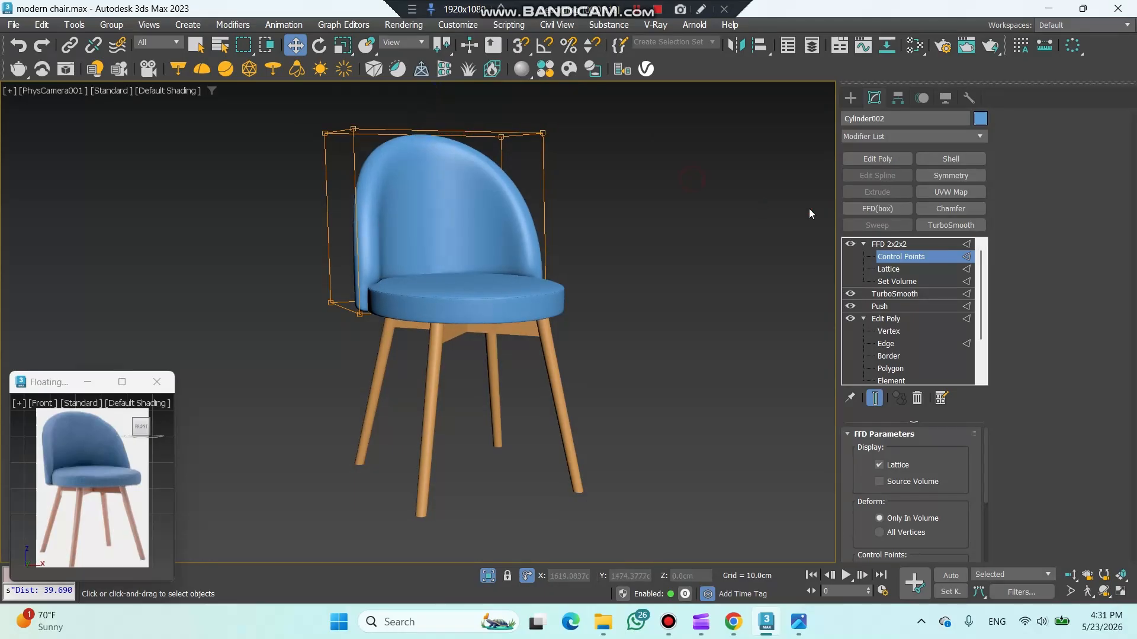
click(900, 244)
click(850, 97)
click(745, 175)
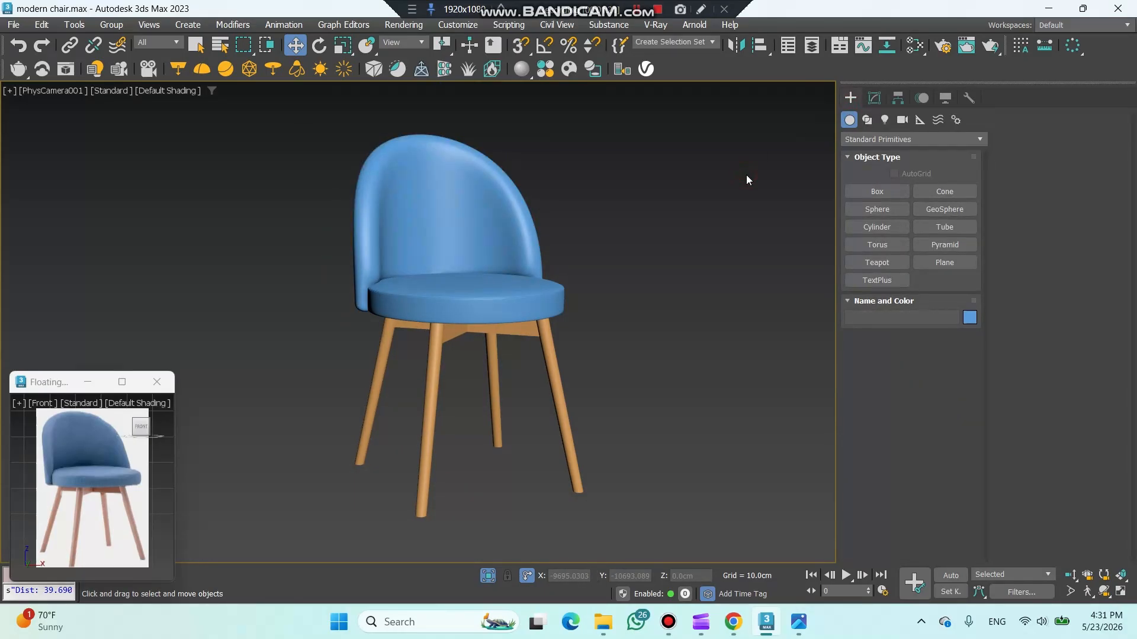